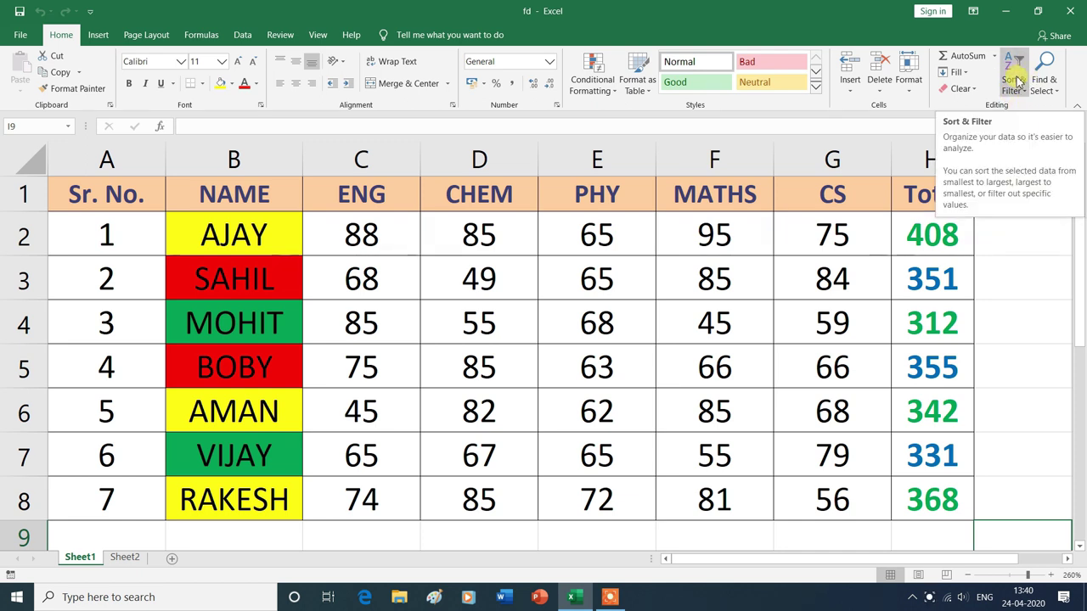
Look at the Data tab's sort tools, then go back to the Home tab.
click(243, 37)
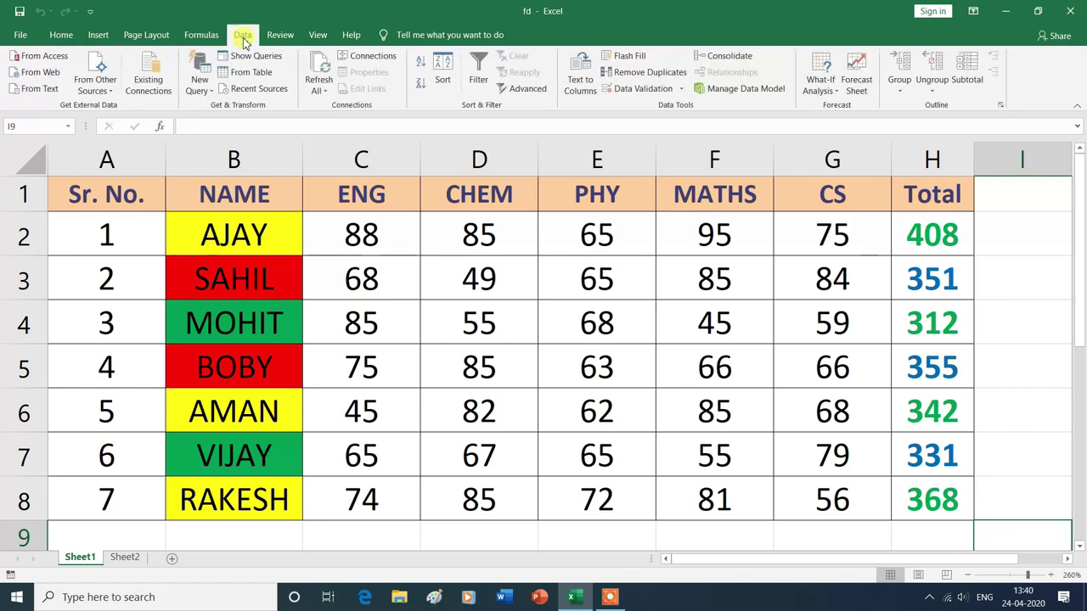
click(434, 90)
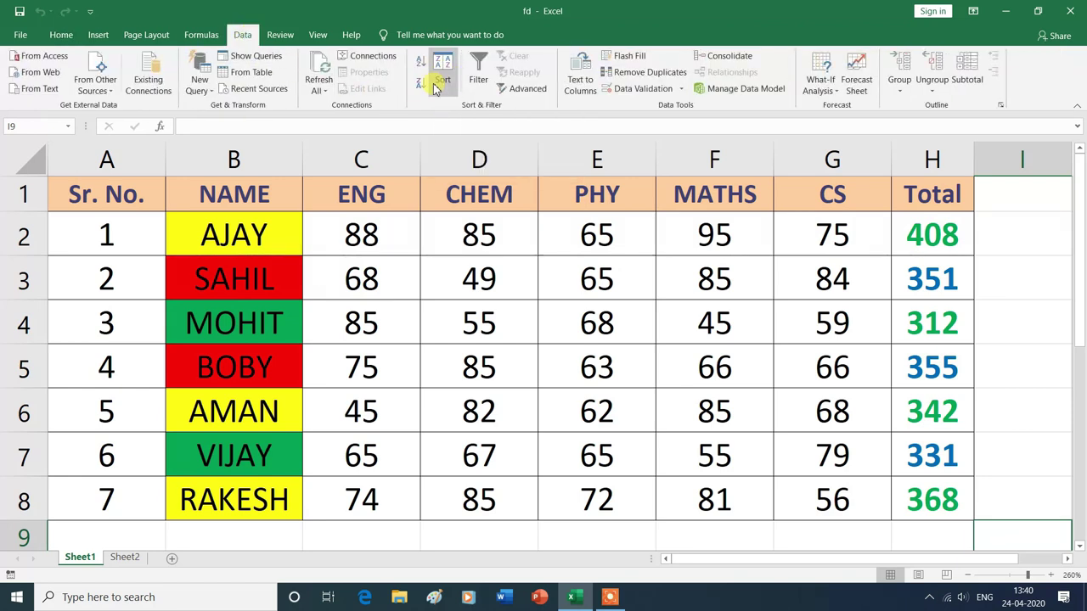
click(62, 35)
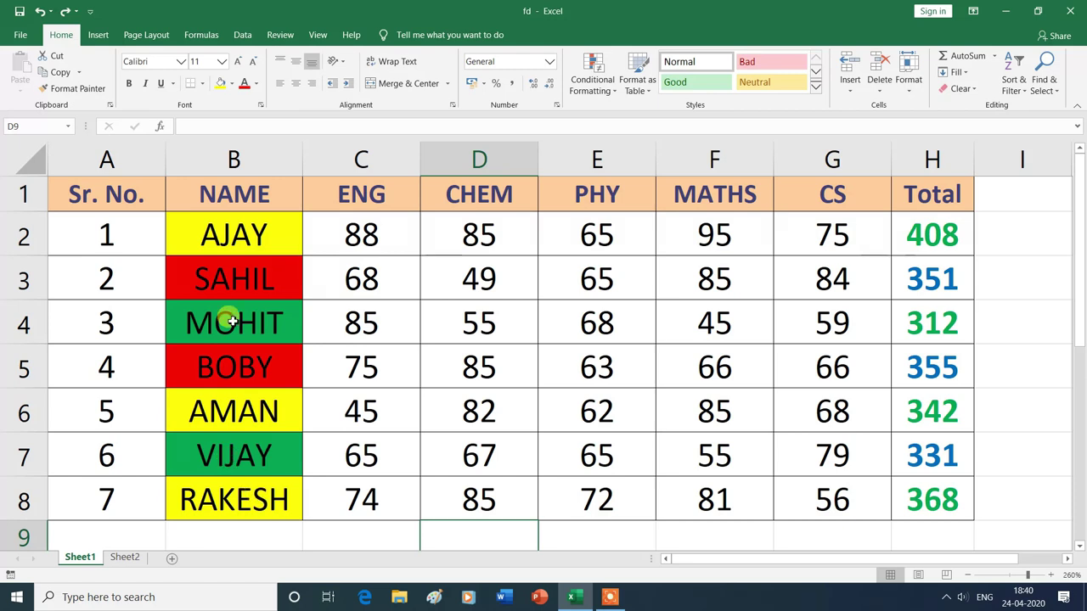
Sort the student rows by NAME from A to Z.
click(259, 198)
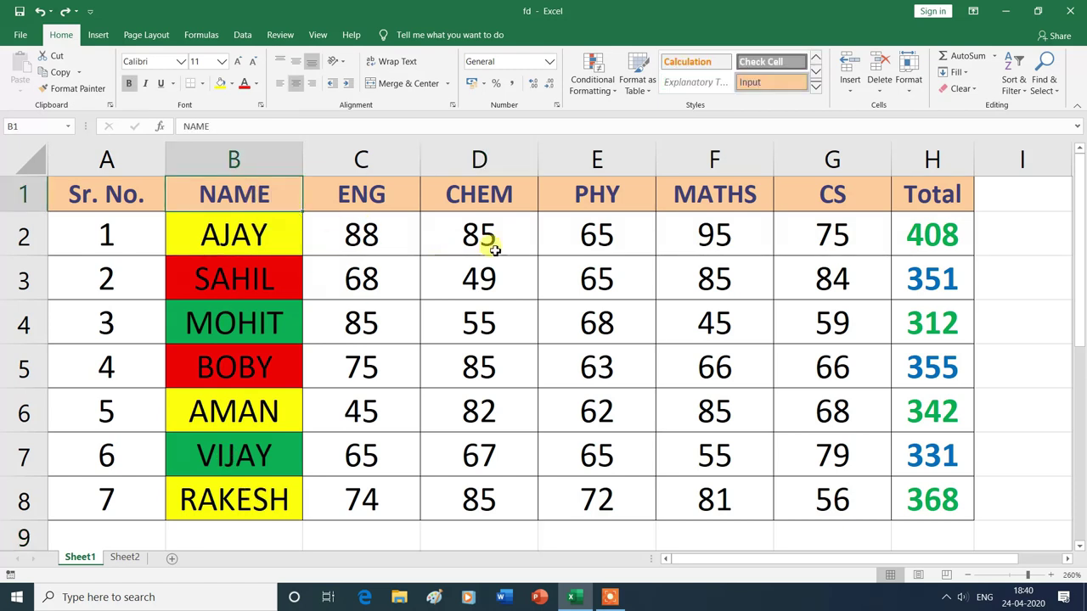
click(1023, 94)
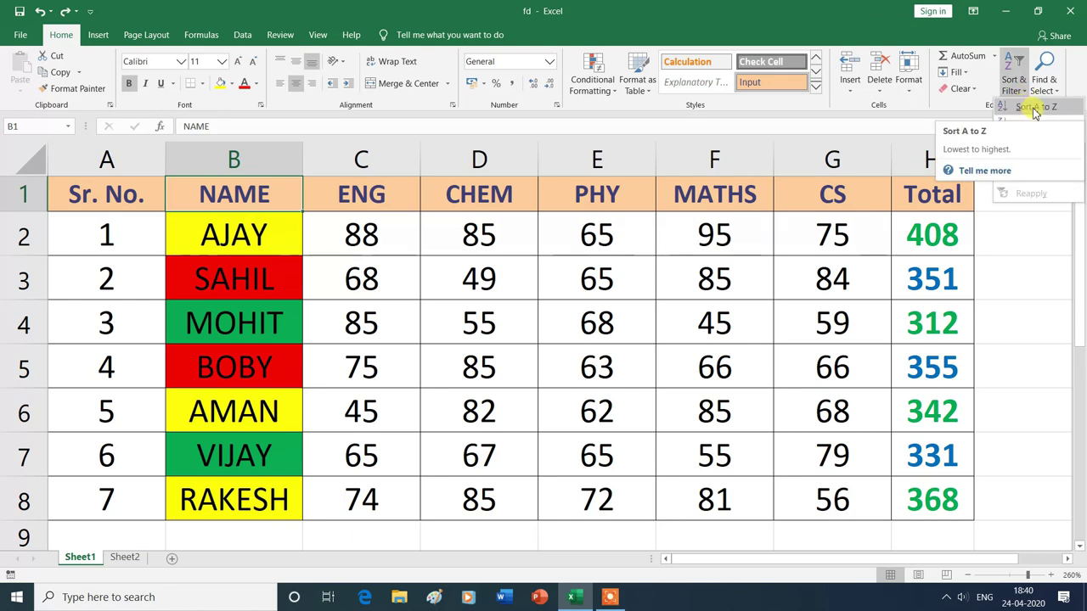
click(1032, 108)
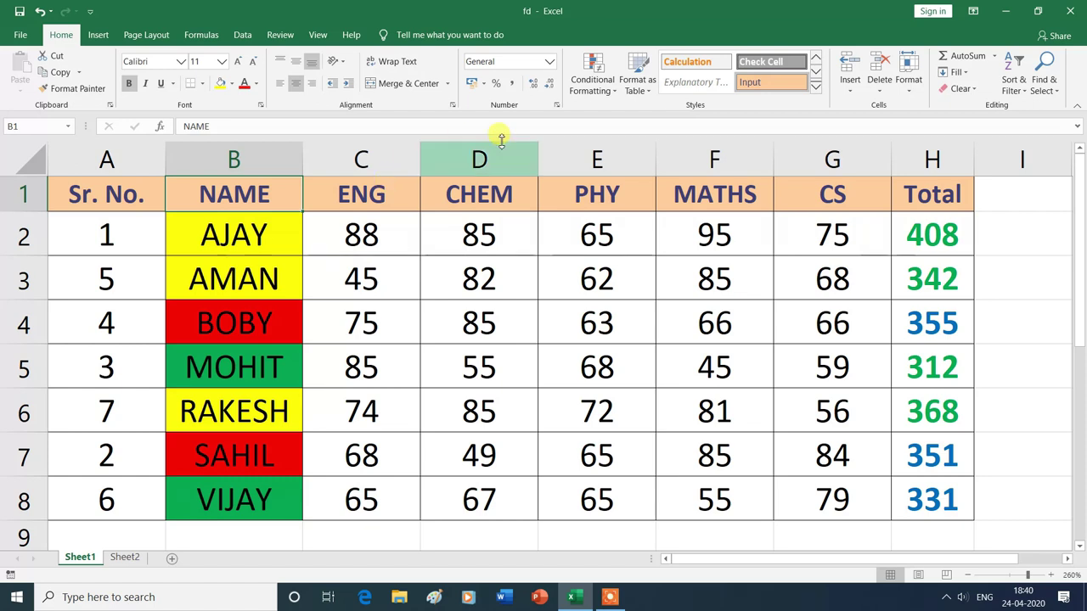
Re-sort the rows by NAME from Z to A, then undo the sort.
click(1023, 94)
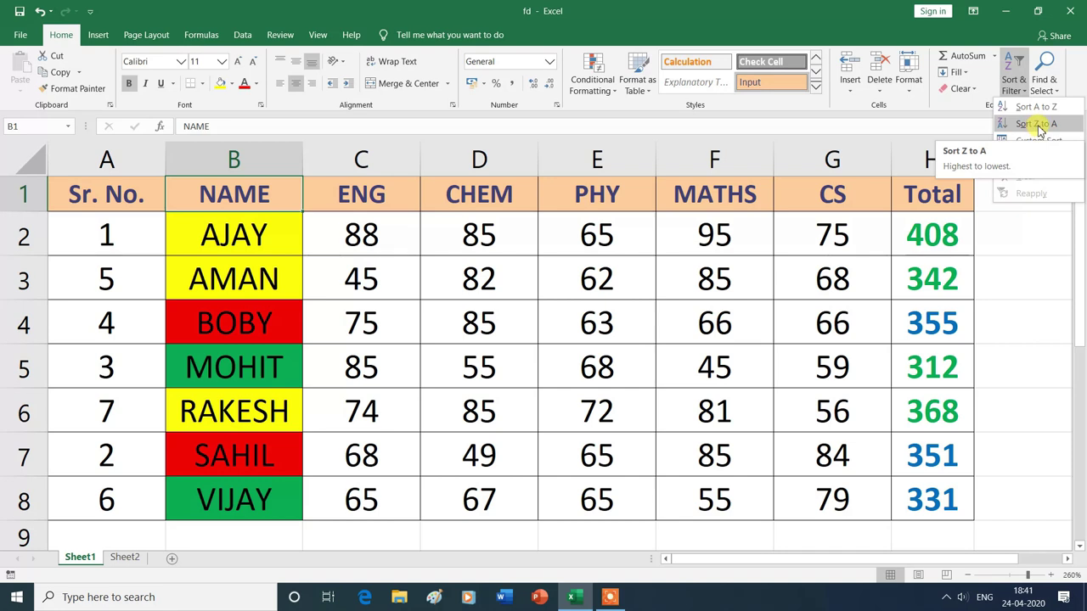
click(1038, 124)
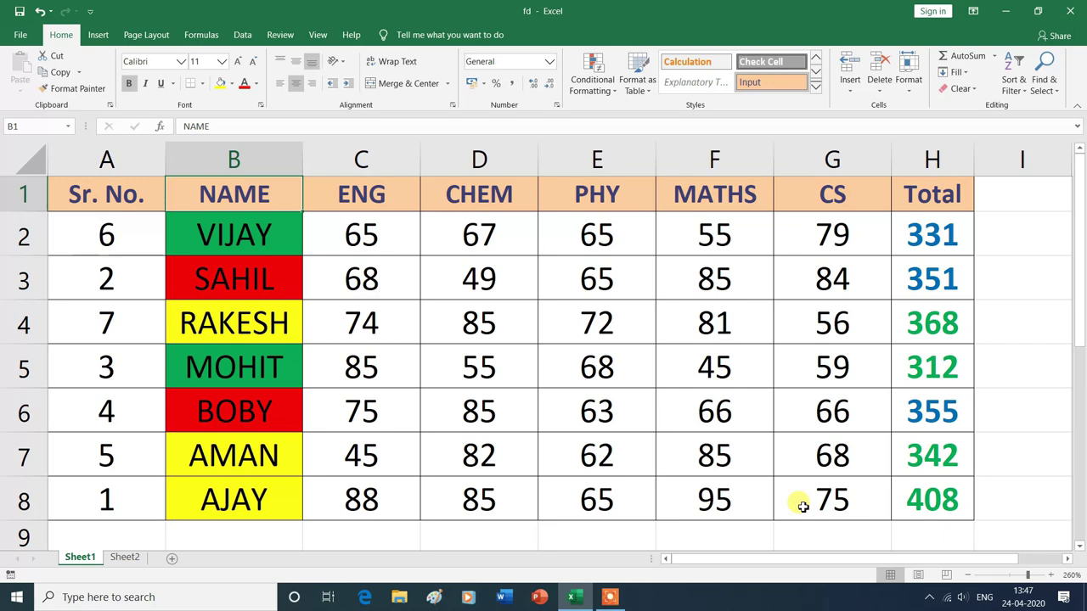
key(ctrl+z)
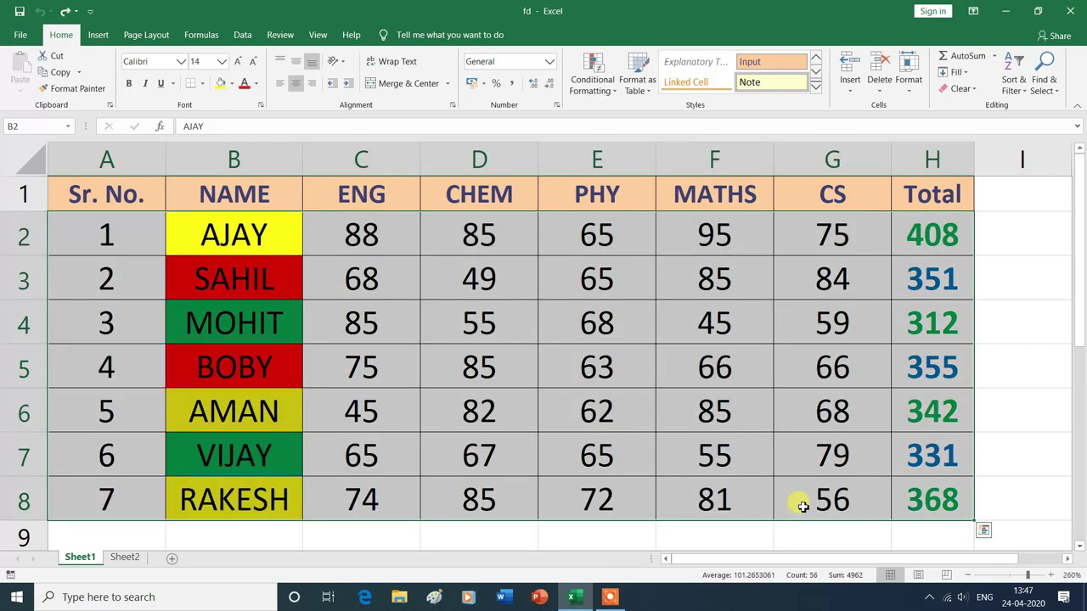
Sort the student rows by ENG marks, lowest first.
click(629, 525)
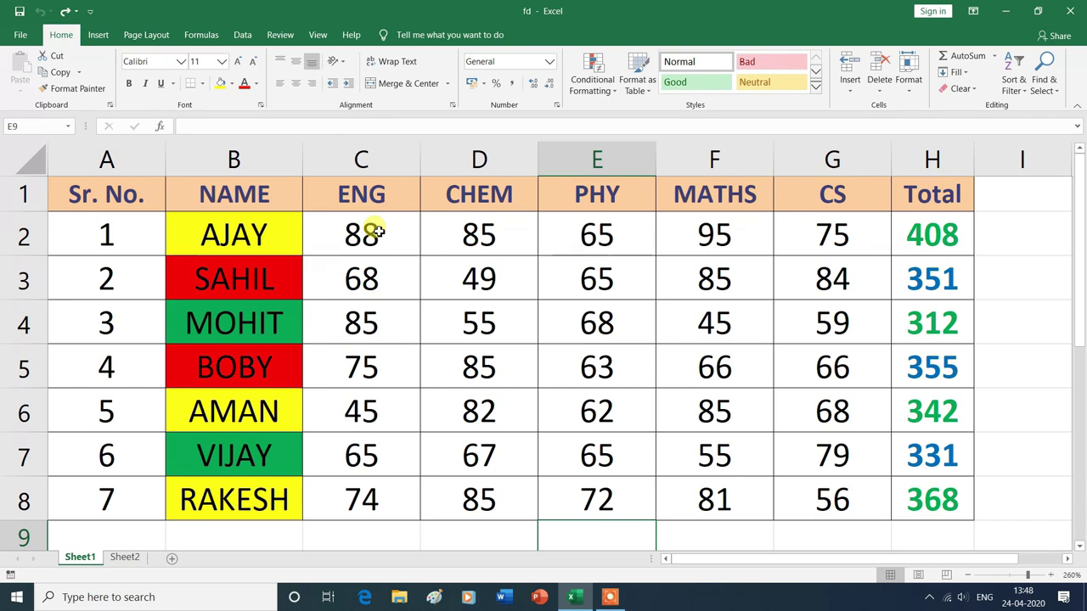
click(378, 194)
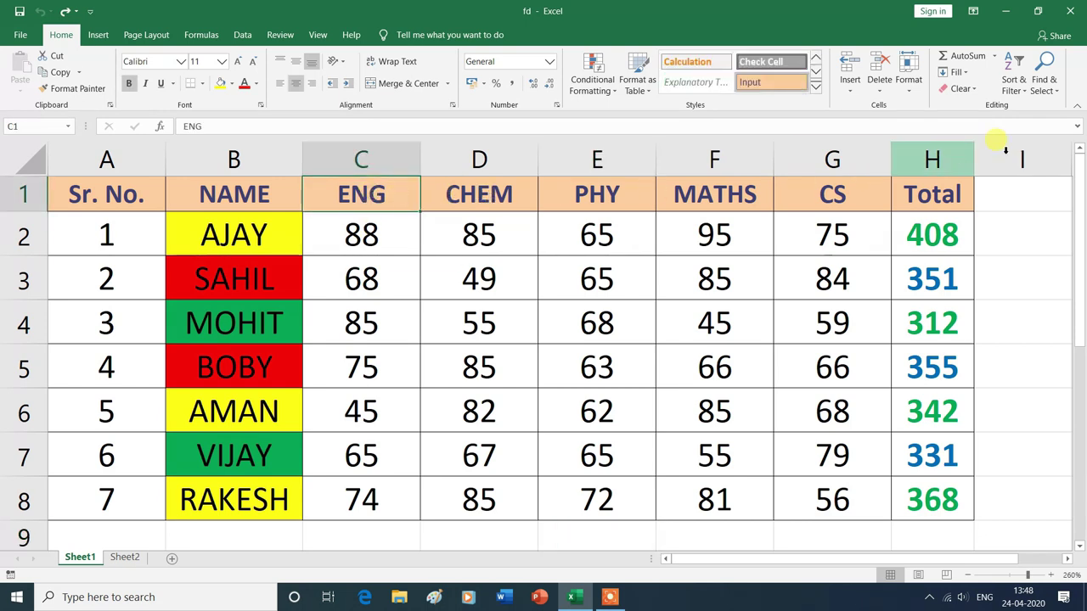
click(1014, 85)
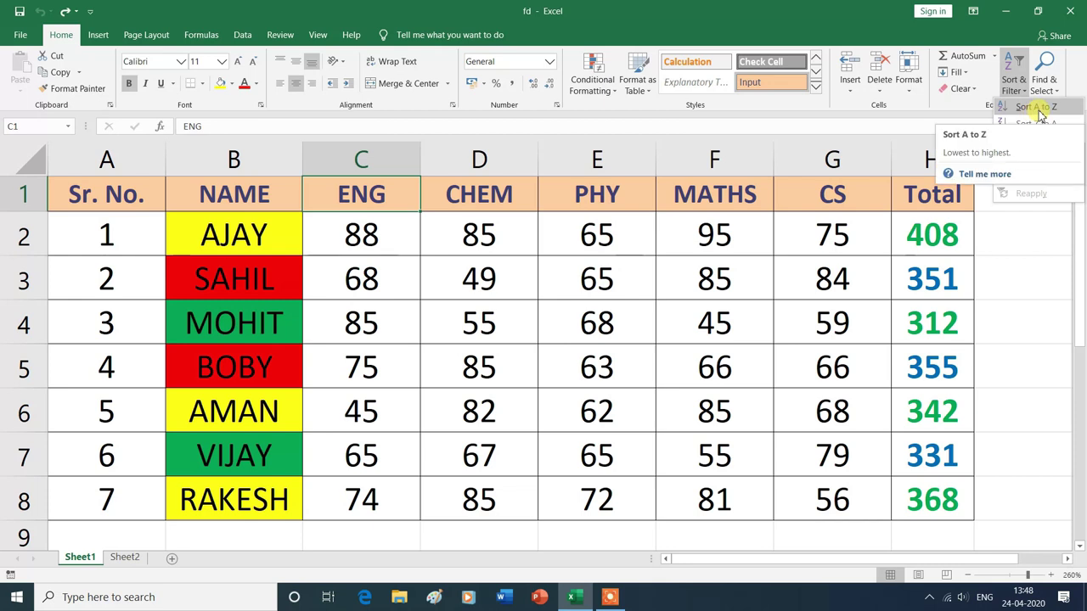
click(1038, 111)
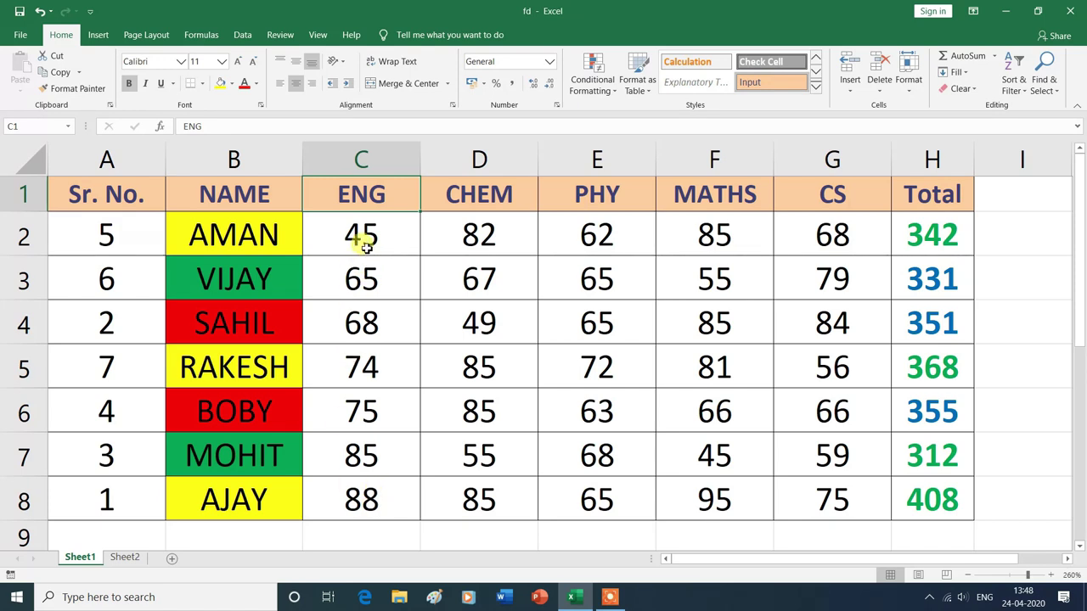
Re-sort by ENG marks highest first (88 to 45), then undo the sort.
click(1023, 89)
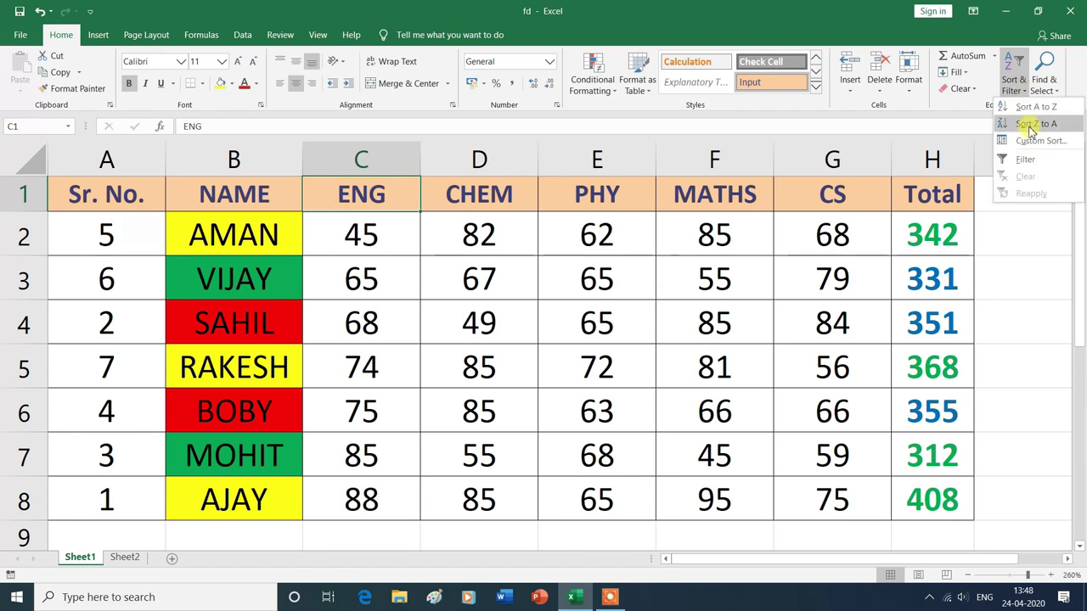
click(1031, 124)
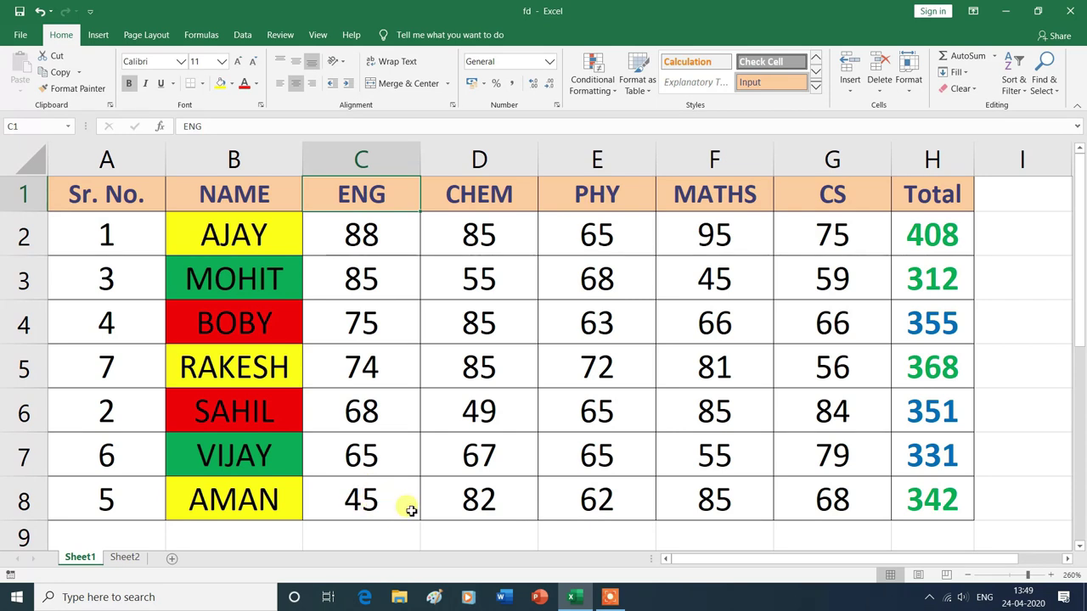
key(ctrl+z)
click(652, 538)
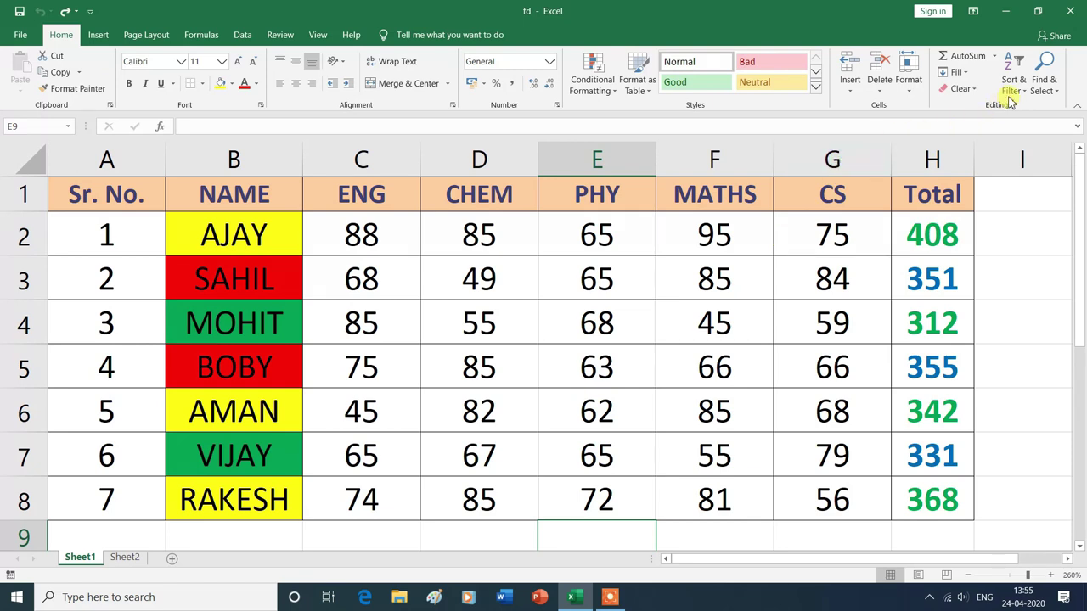
In Custom Sort, try adding, deleting and copying sort levels.
click(1025, 97)
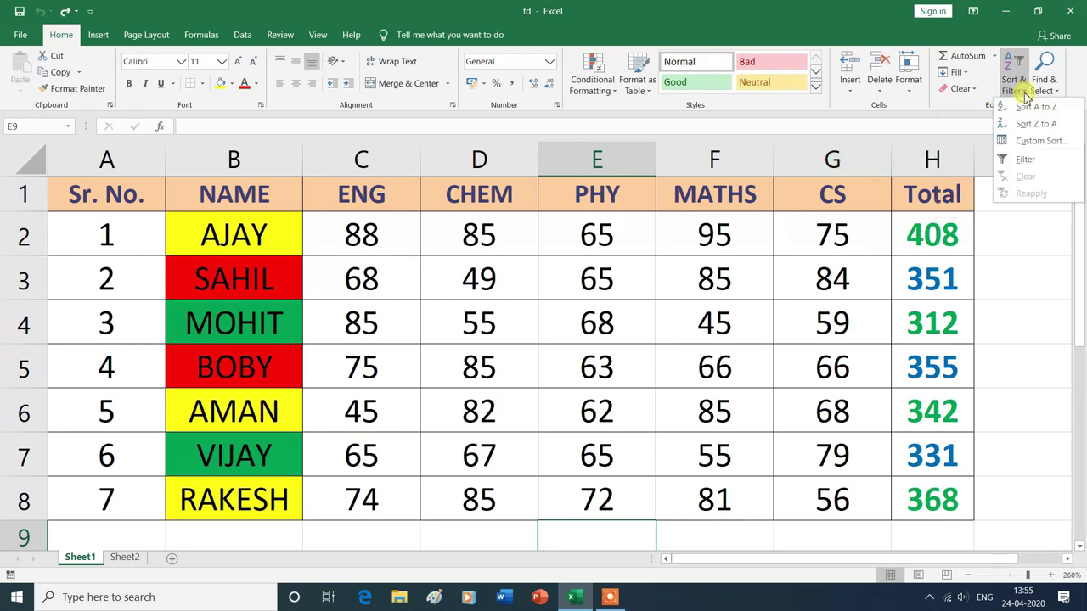
click(1042, 143)
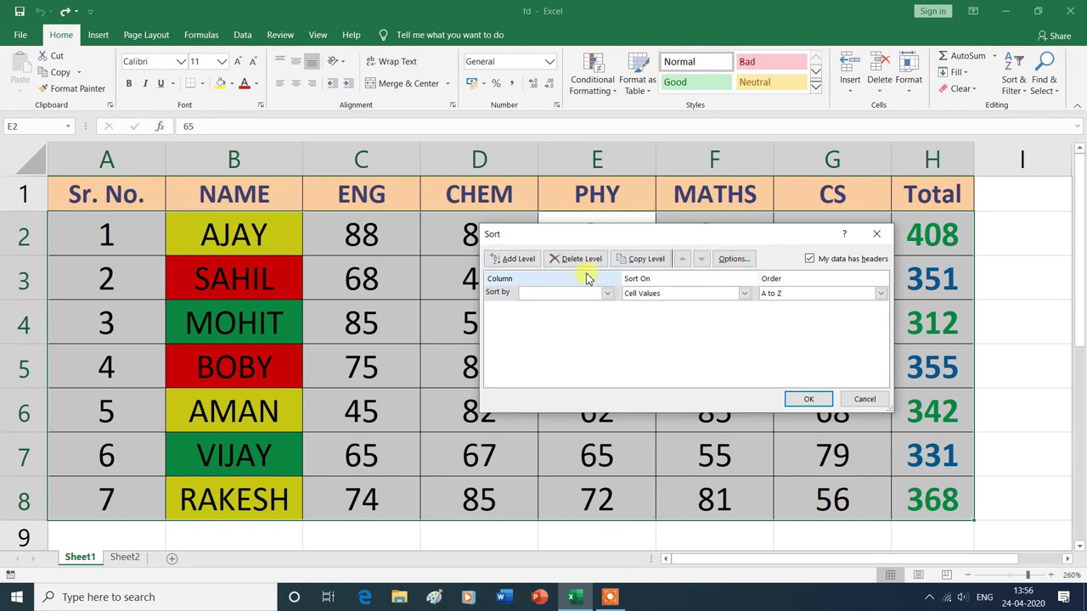
click(525, 263)
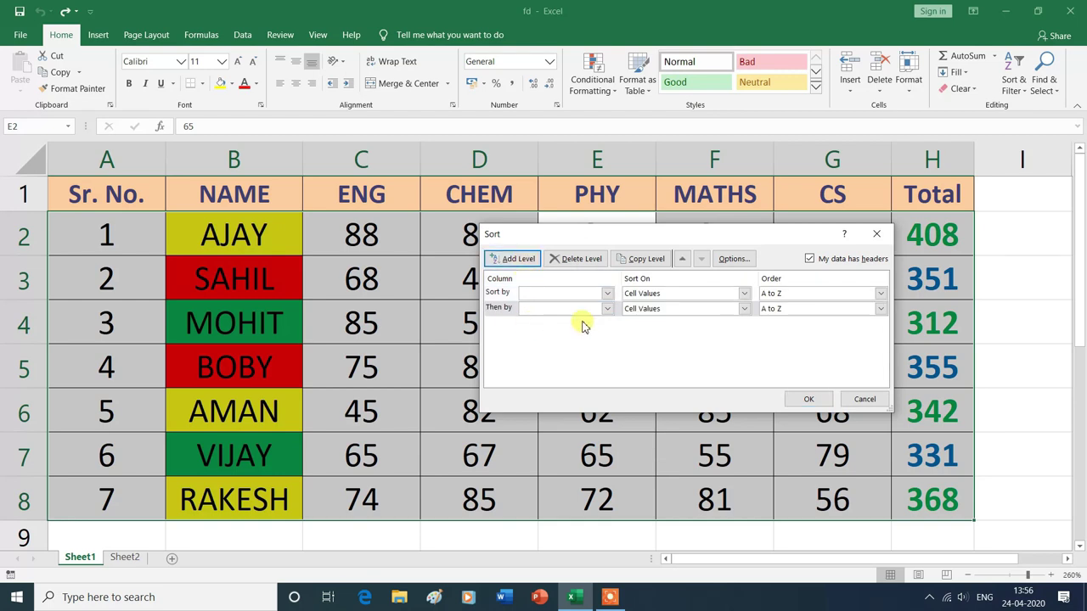
click(584, 259)
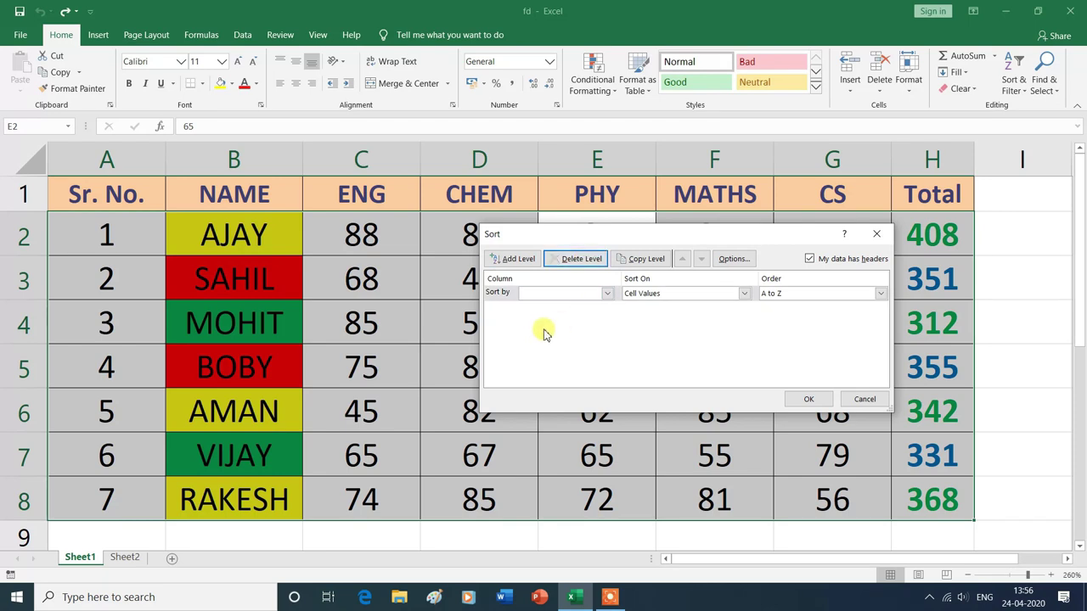
click(648, 264)
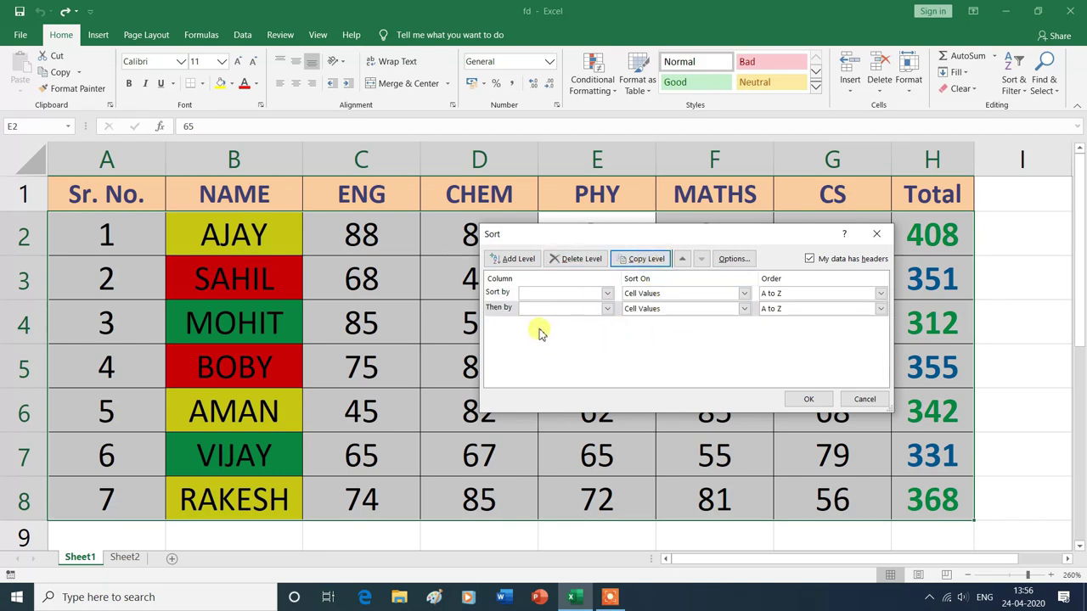
click(594, 265)
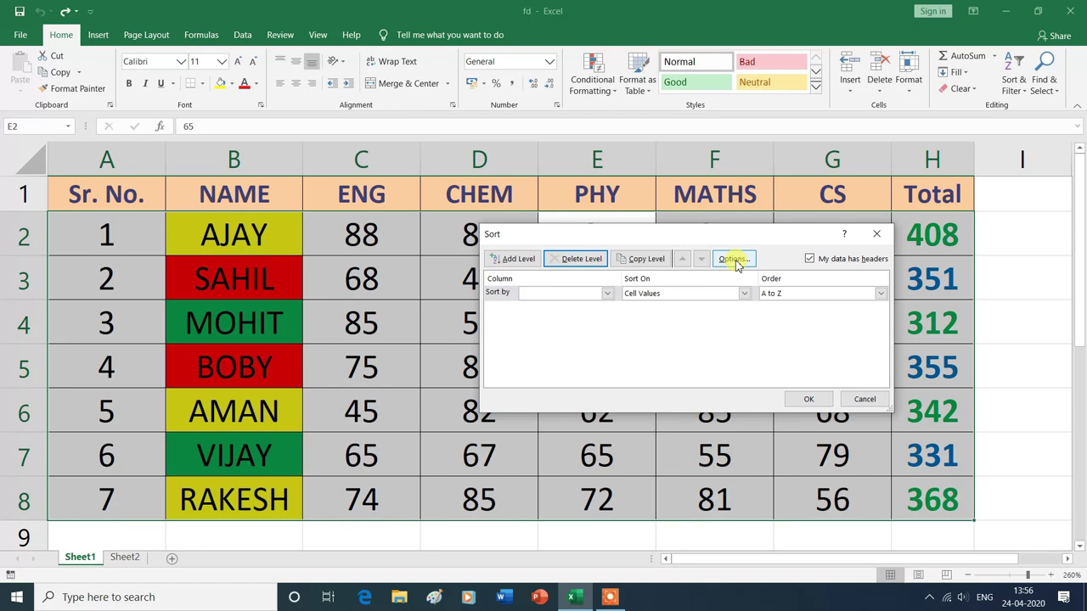
View the sort Options, cancel the Sort dialog, and switch to Sheet2.
click(735, 260)
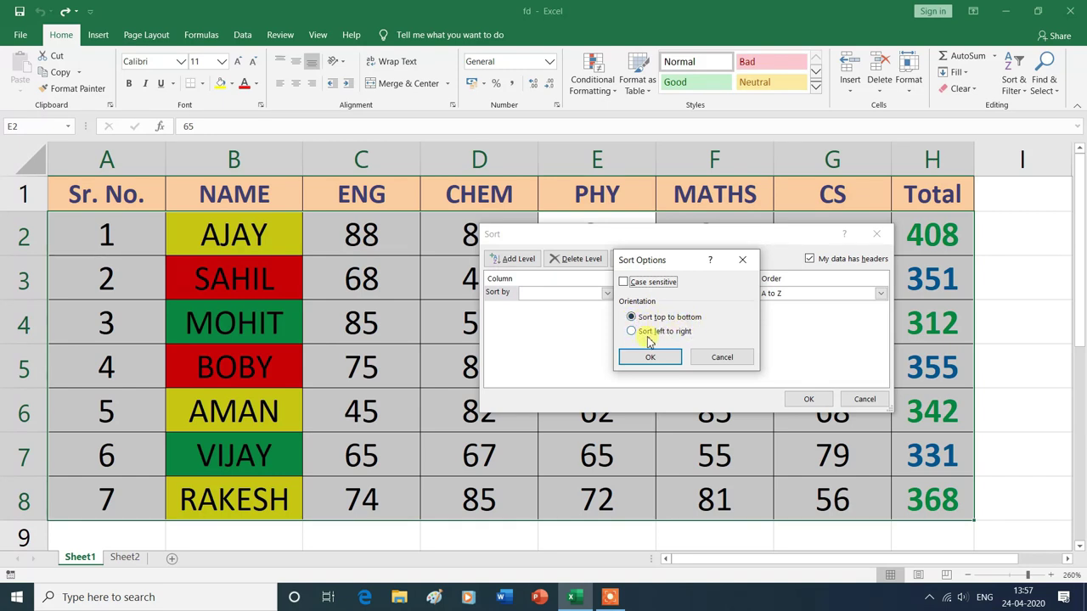
click(720, 360)
click(864, 399)
click(597, 535)
click(128, 558)
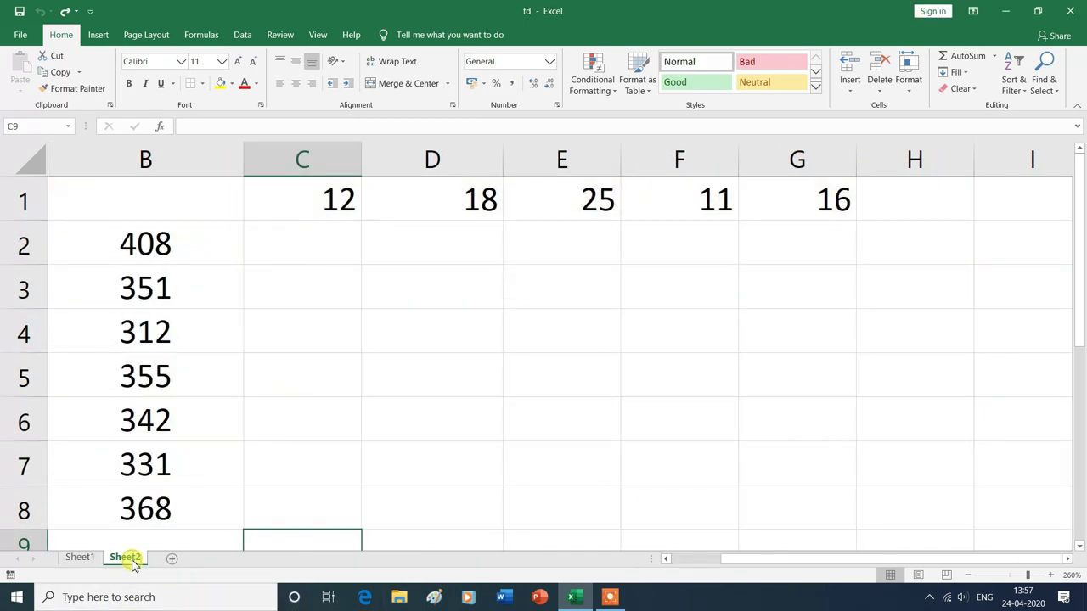
On Sheet2, open Custom Sort and set its Options to sort top to bottom.
key(ctrl+Home)
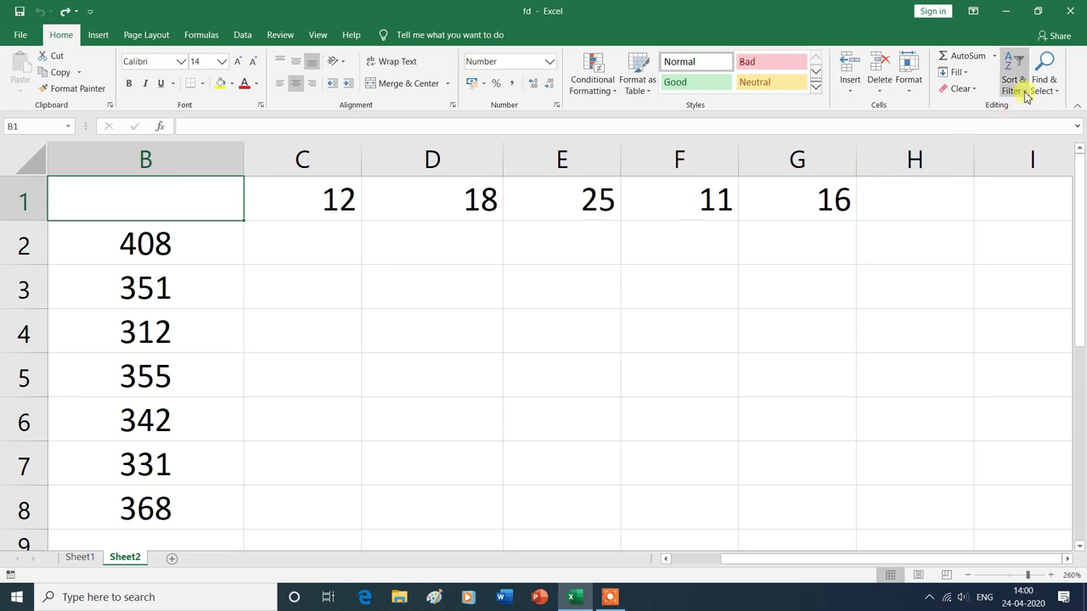
click(1026, 97)
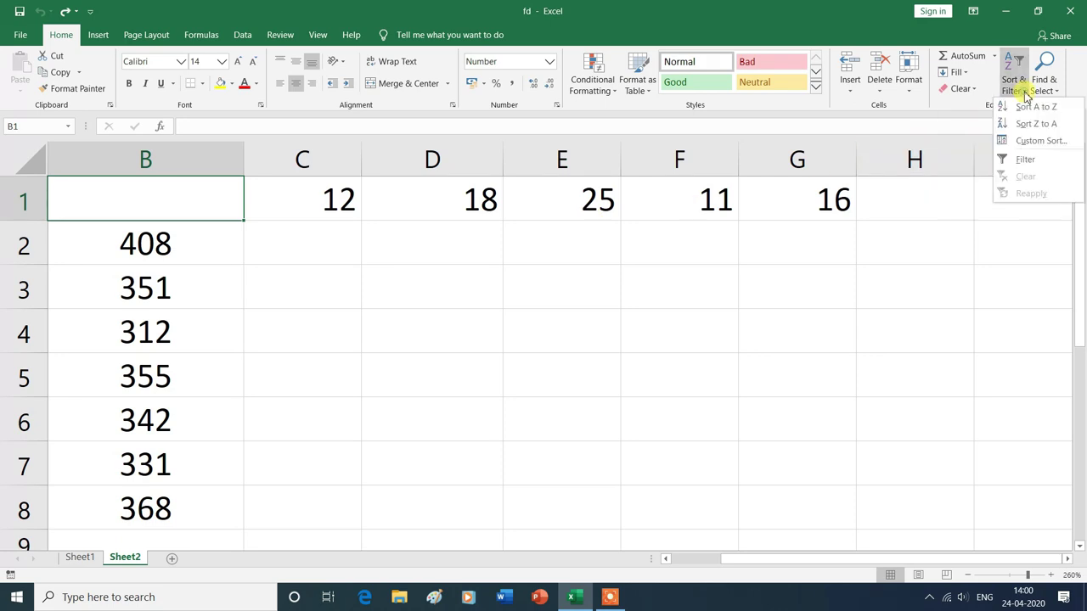
click(1025, 141)
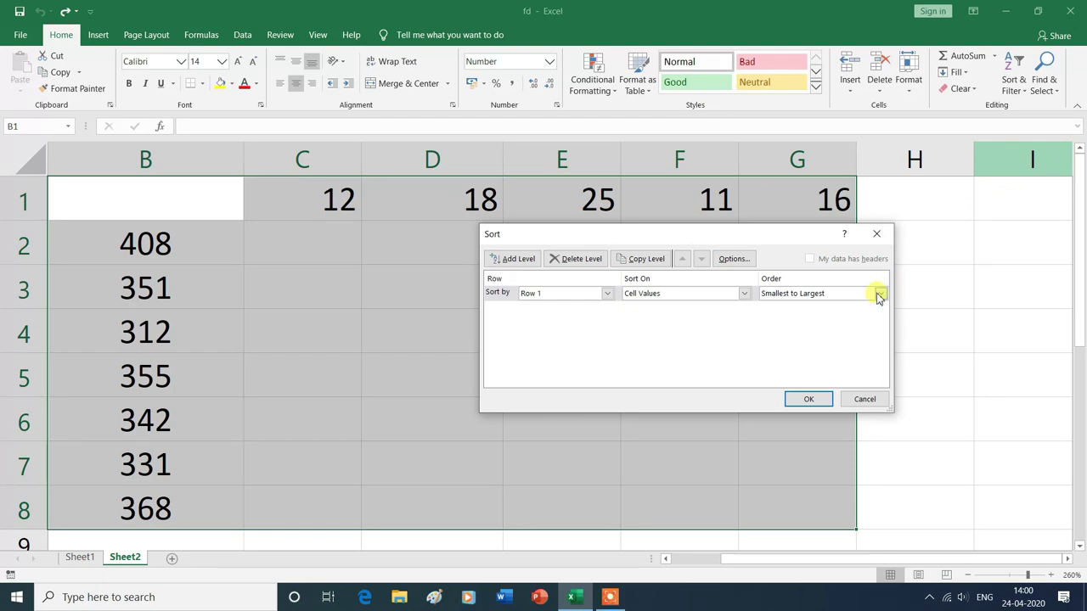
click(733, 259)
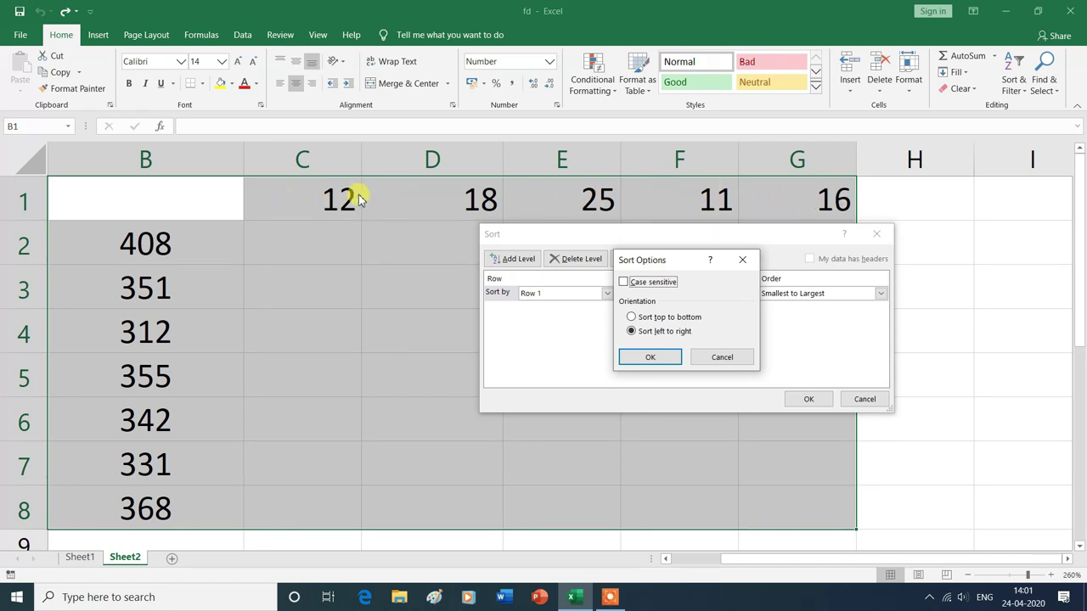
click(632, 318)
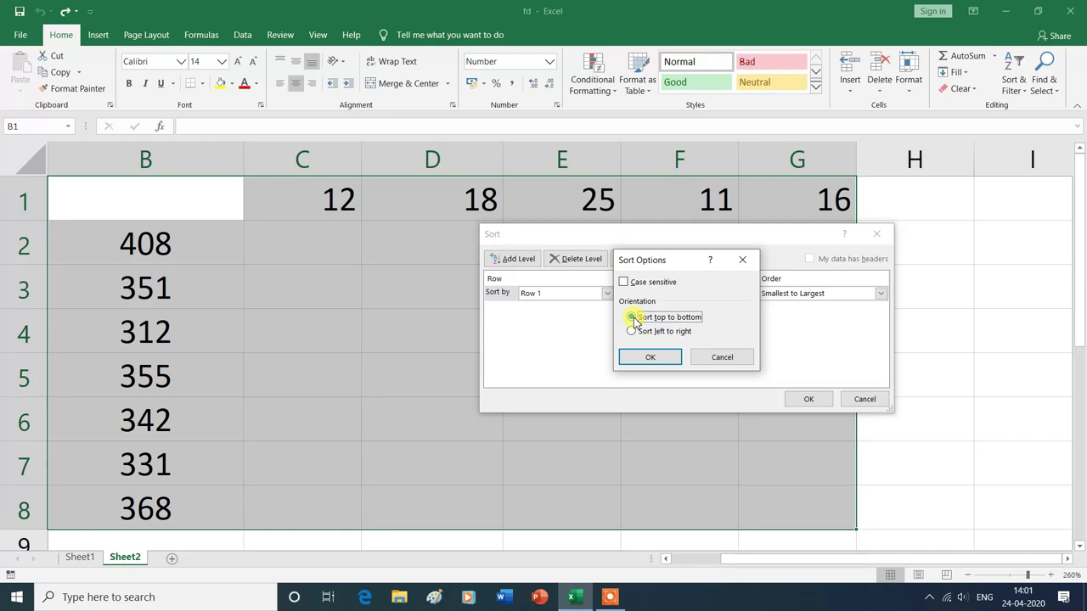
click(653, 360)
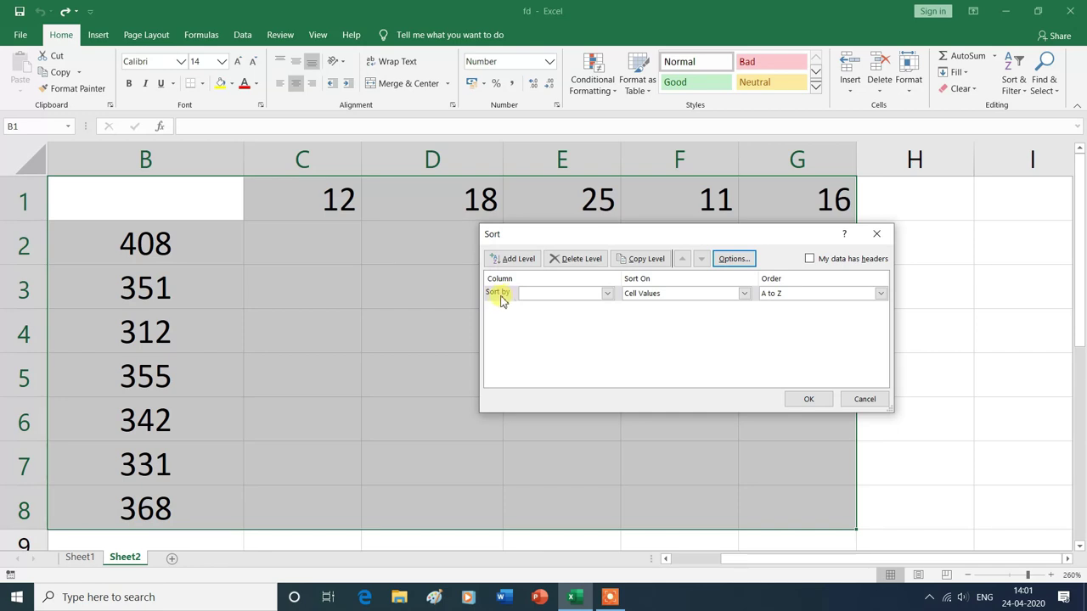
Sort Sheet2 by Column B on Cell Values, Smallest to Largest (312 to 408).
click(609, 294)
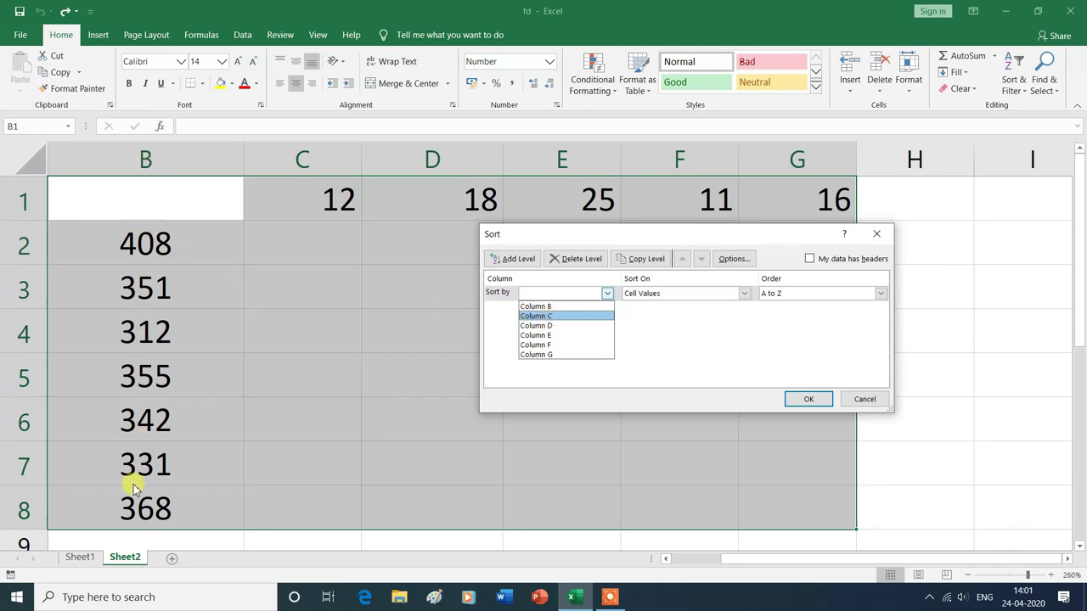
click(545, 306)
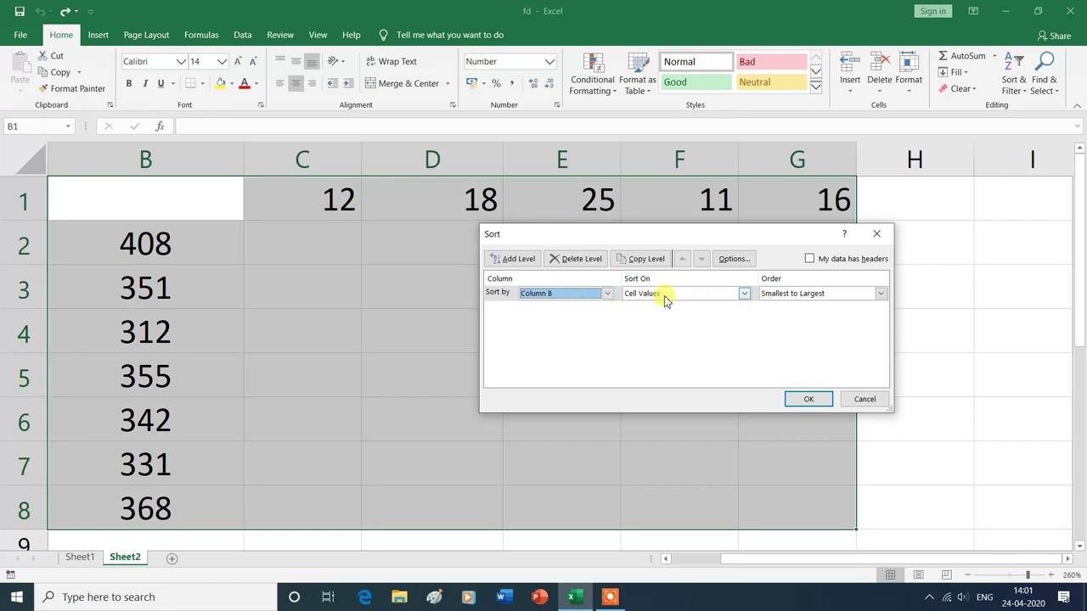
click(744, 294)
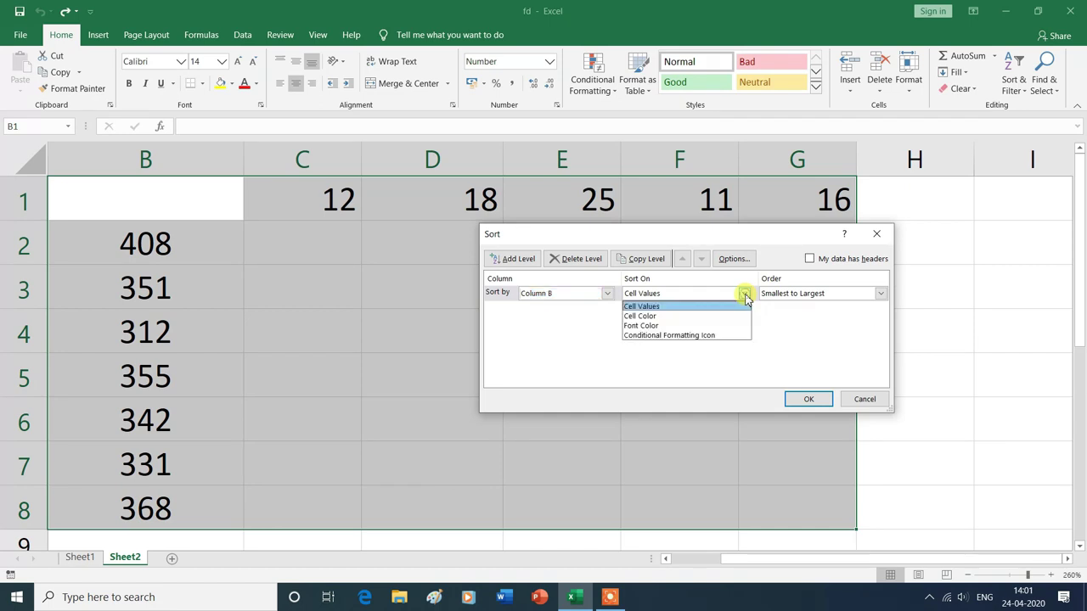
click(645, 307)
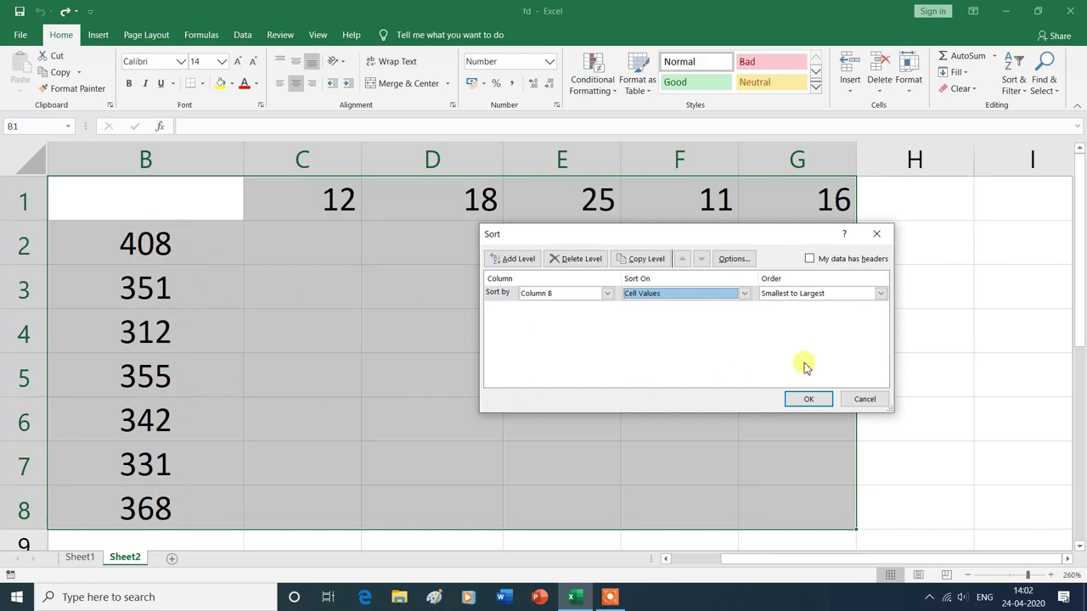
click(882, 295)
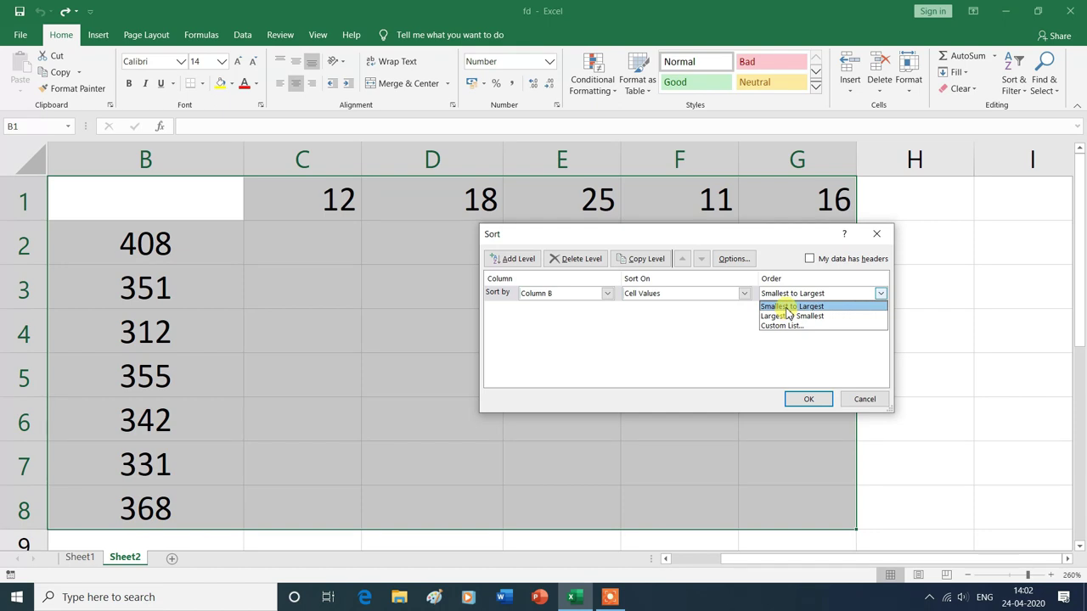
click(788, 309)
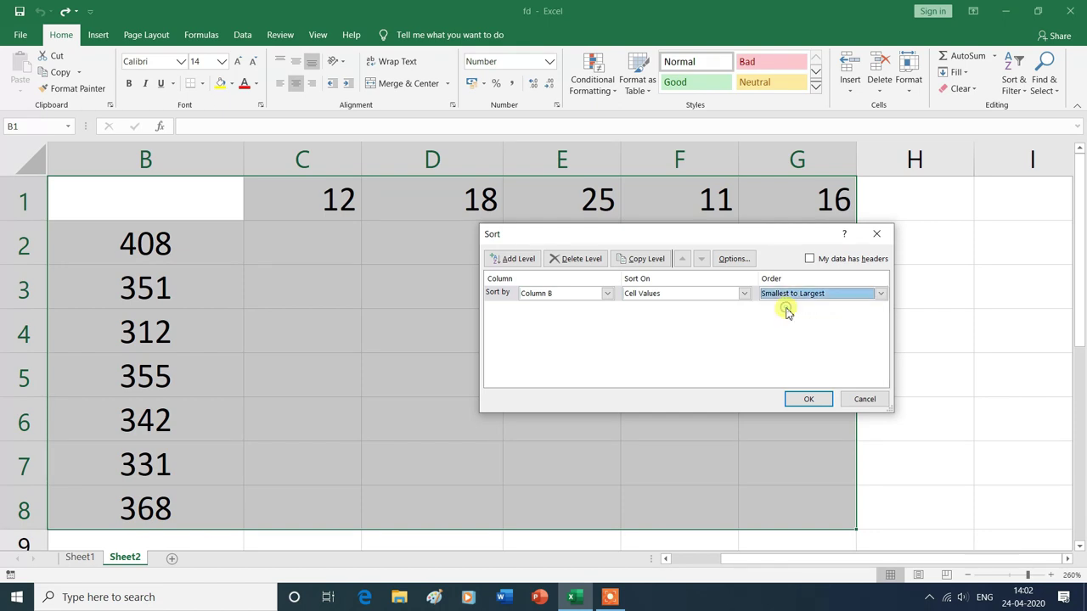
click(810, 400)
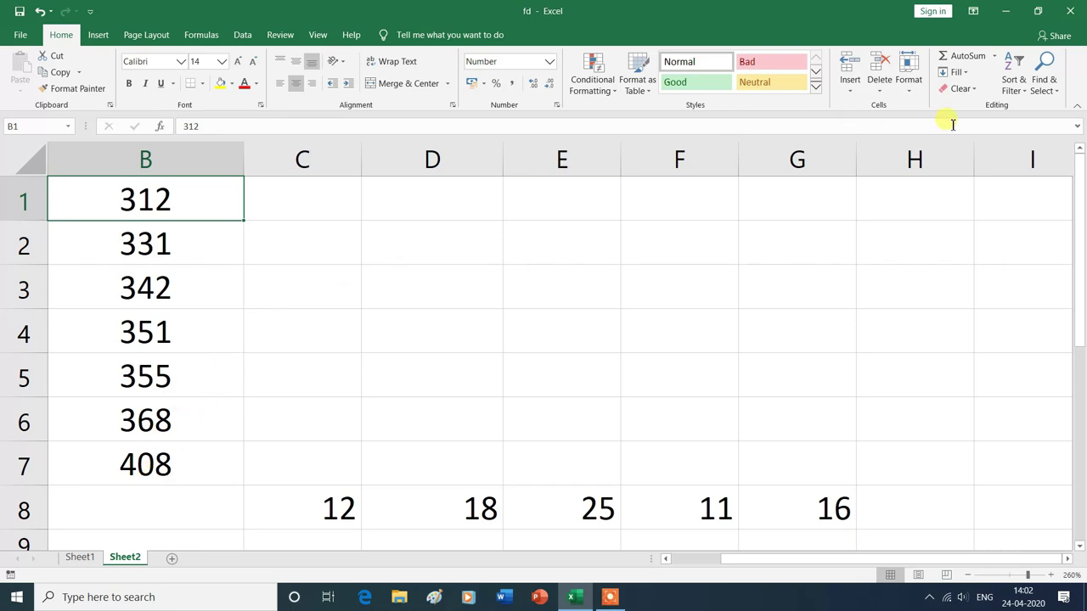
Re-sort Column B top to bottom, Largest to Smallest, so 408 is first.
click(1024, 93)
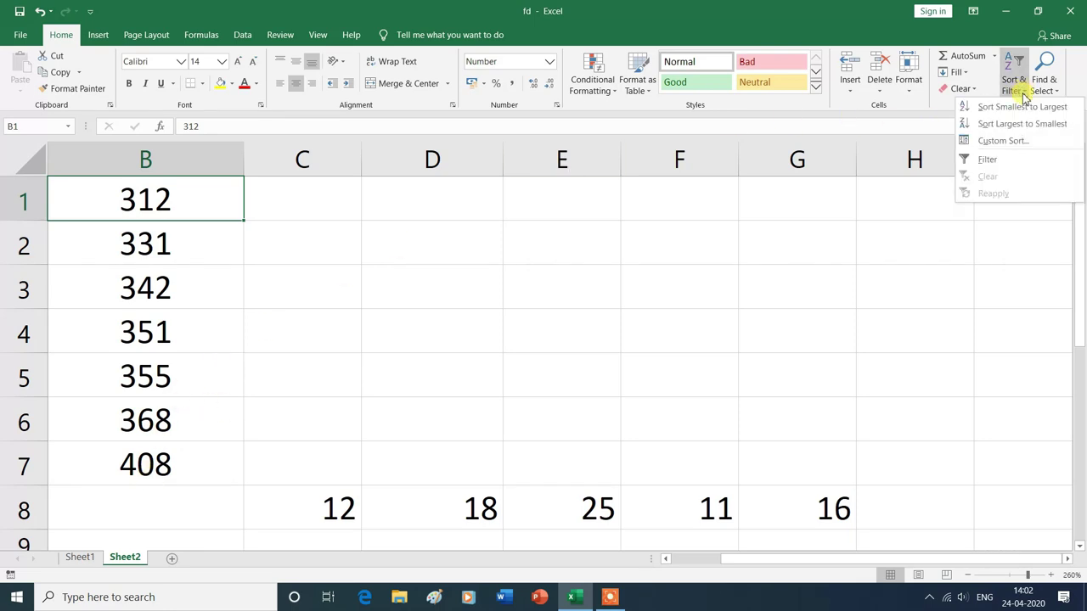
click(1015, 142)
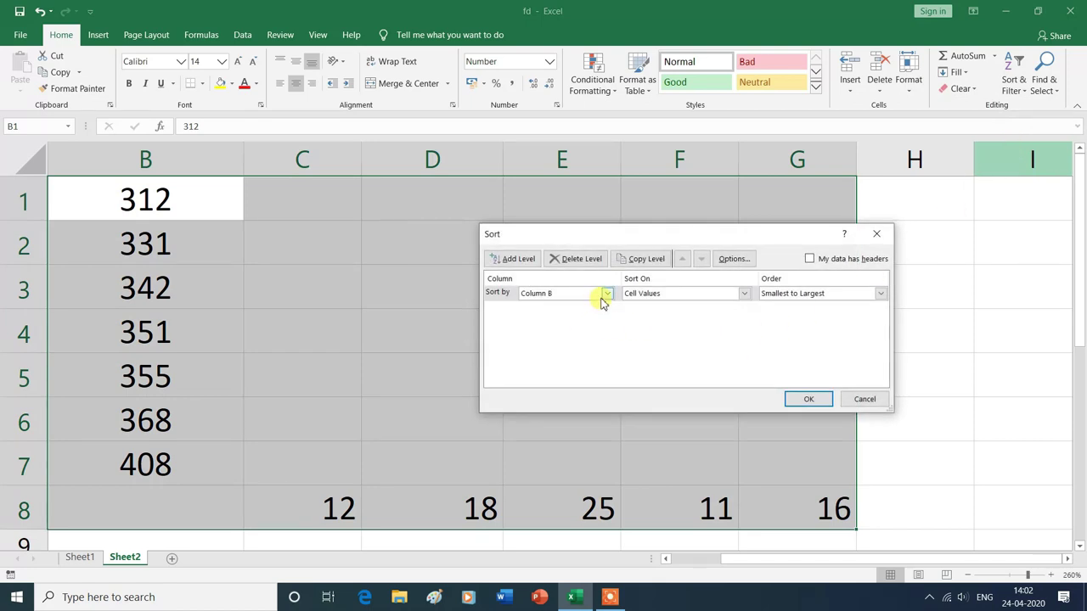
click(734, 259)
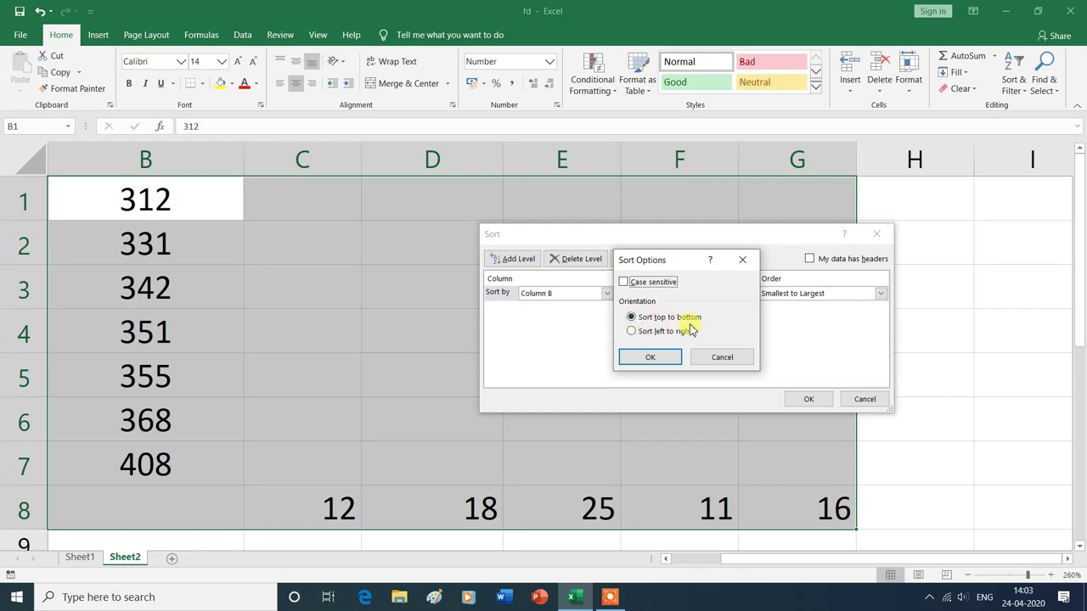
click(656, 359)
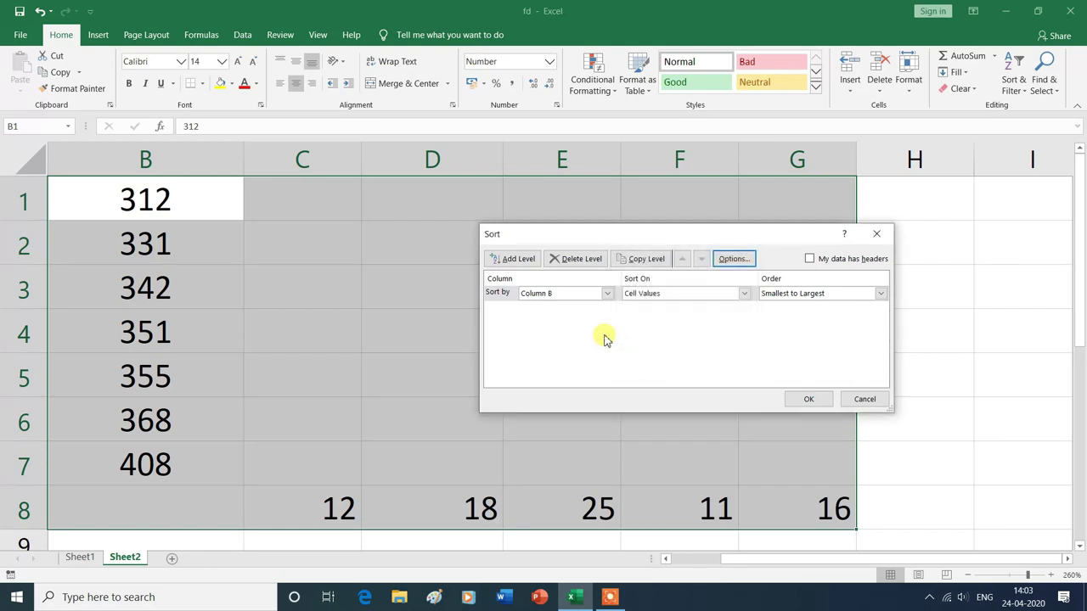
click(610, 294)
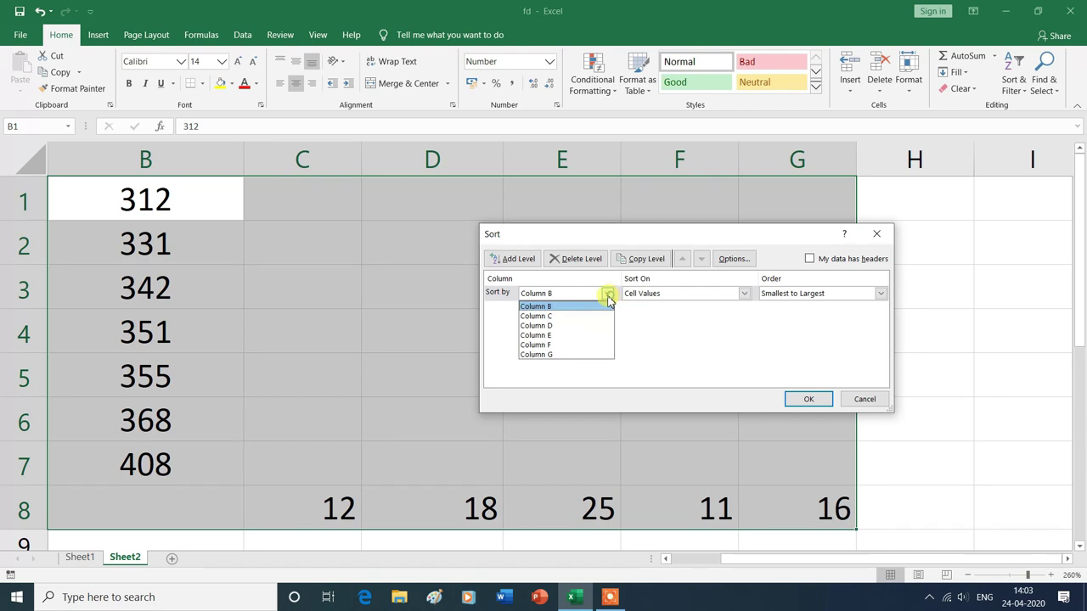
click(548, 310)
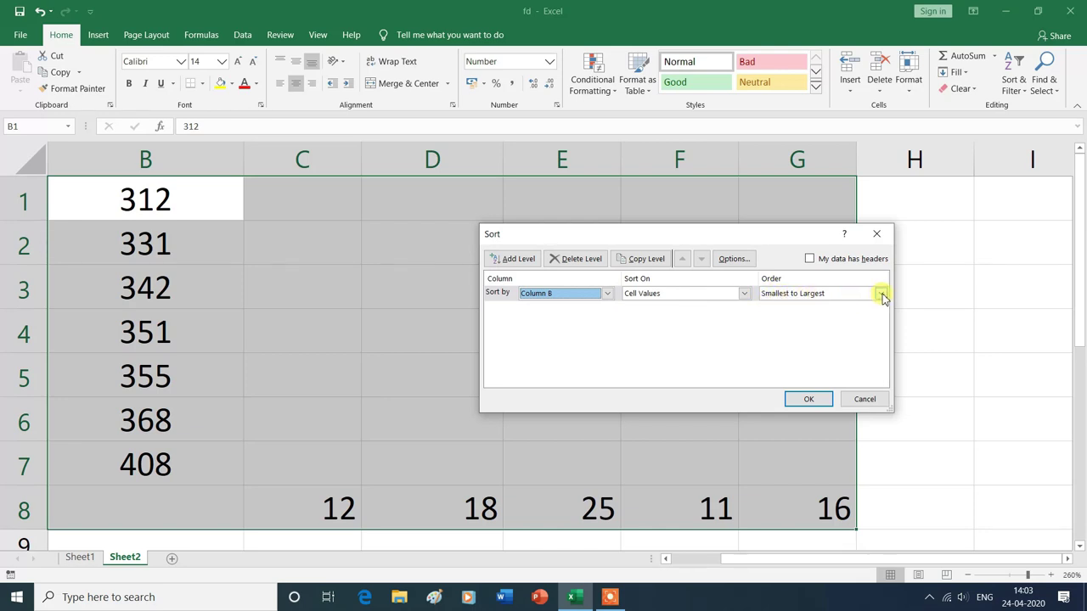
click(882, 295)
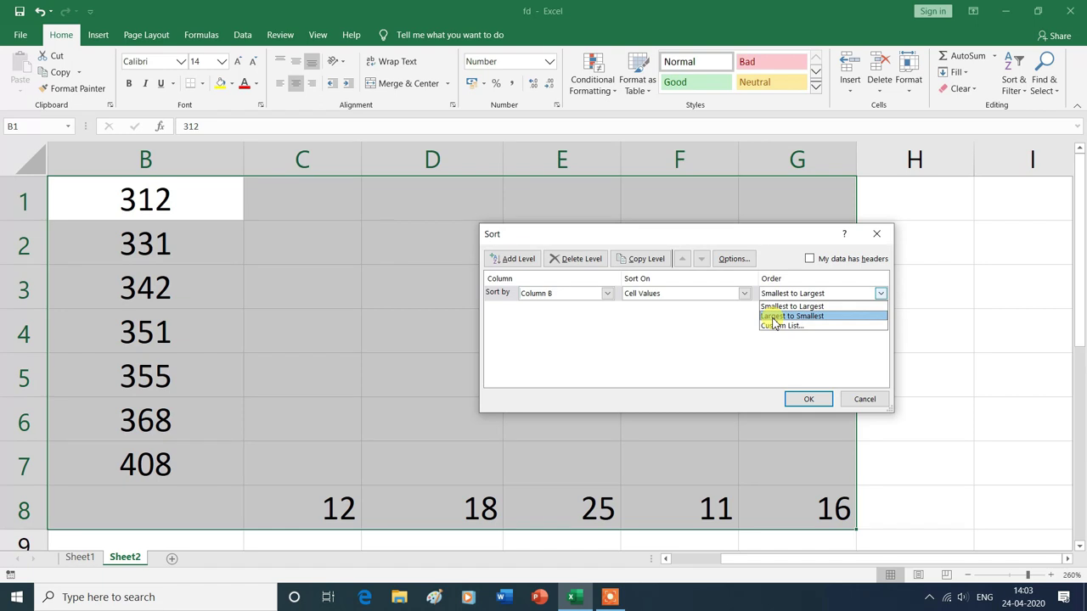
click(773, 317)
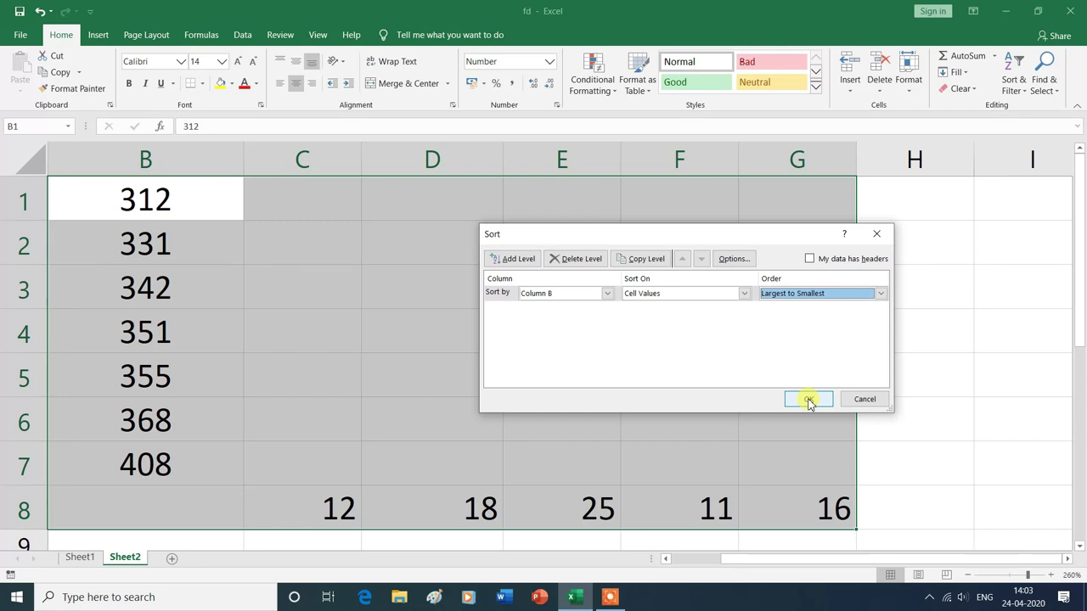
click(808, 400)
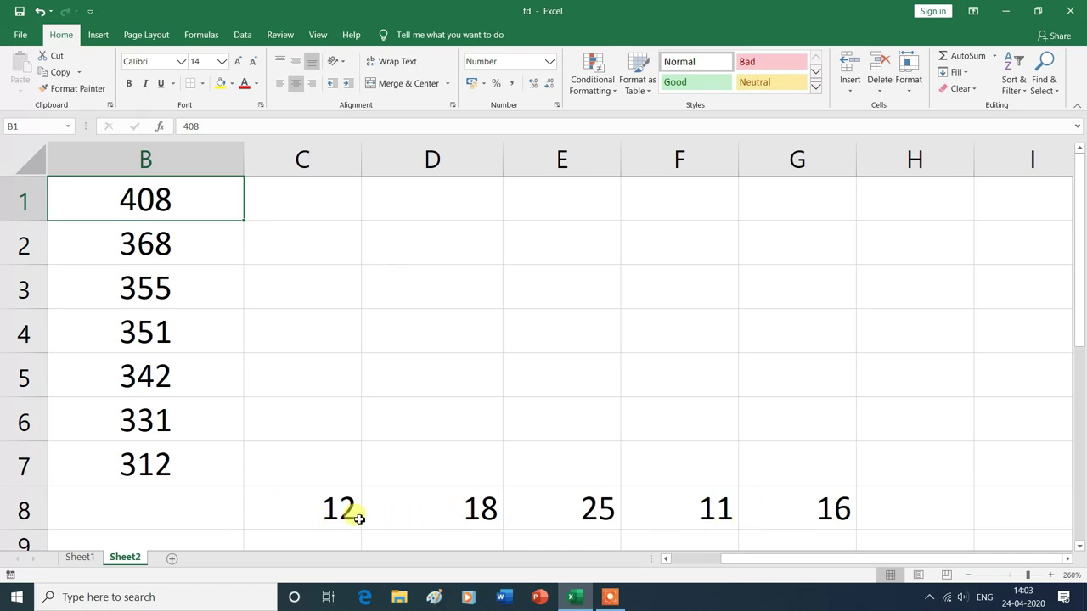
click(1024, 92)
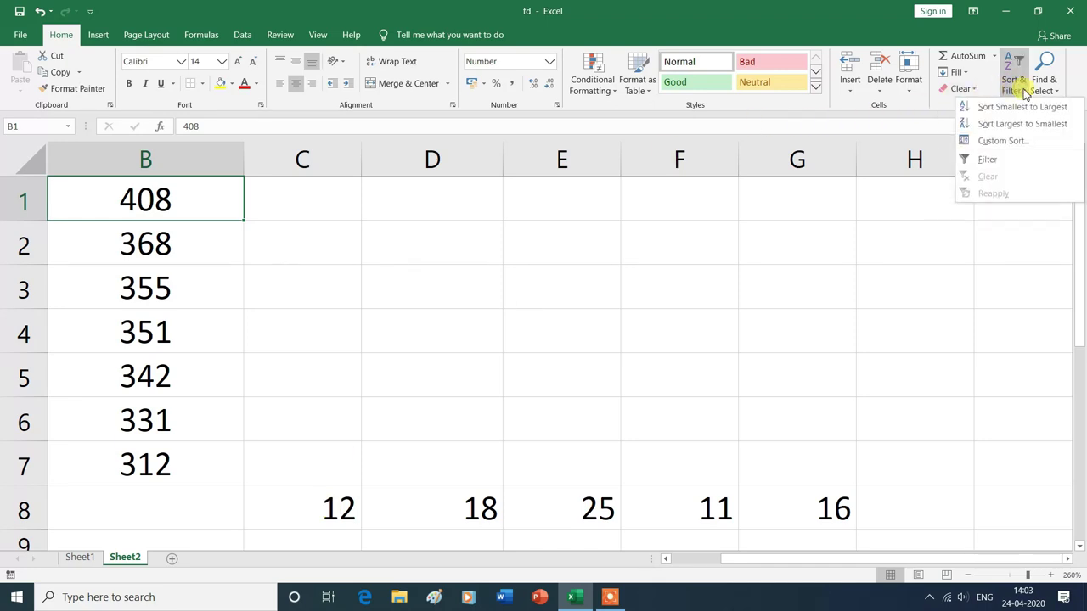
Set Custom Sort to left to right and sort Row 8 Largest to Smallest.
click(1028, 148)
click(737, 260)
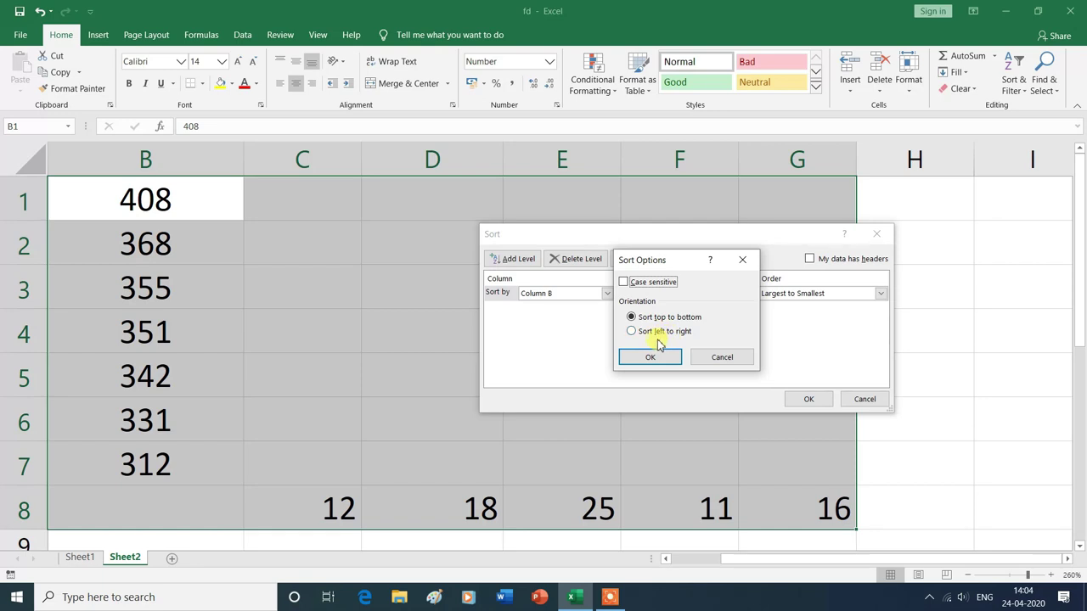
click(632, 332)
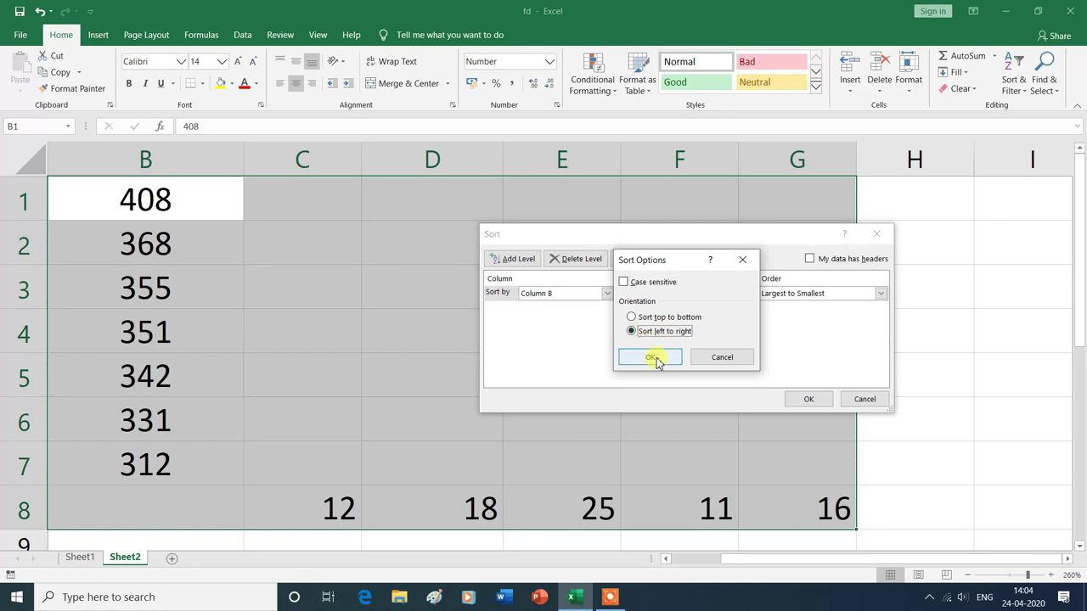
click(654, 358)
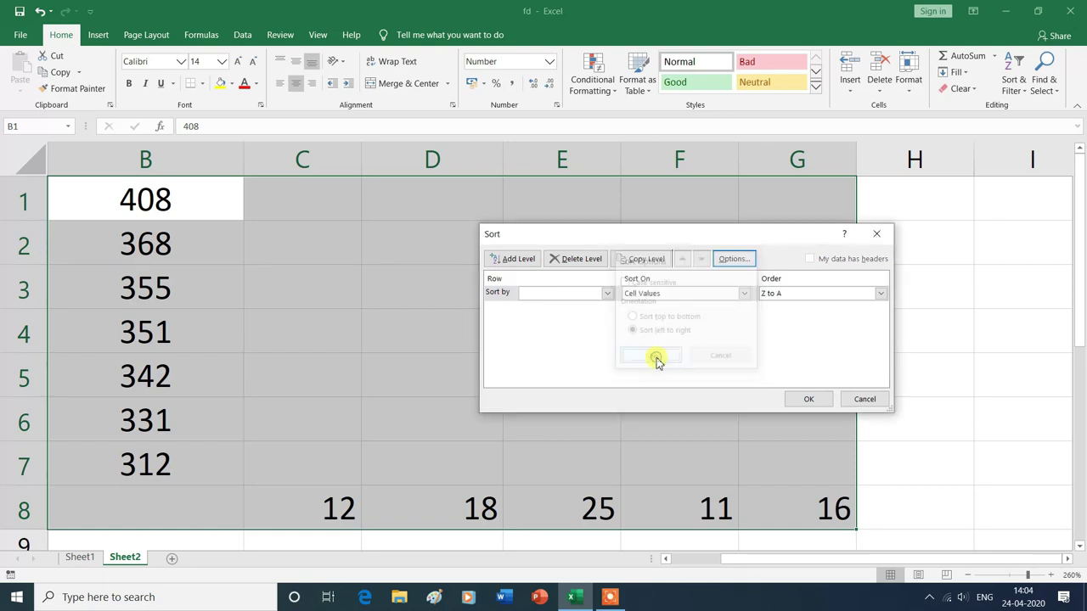
click(608, 296)
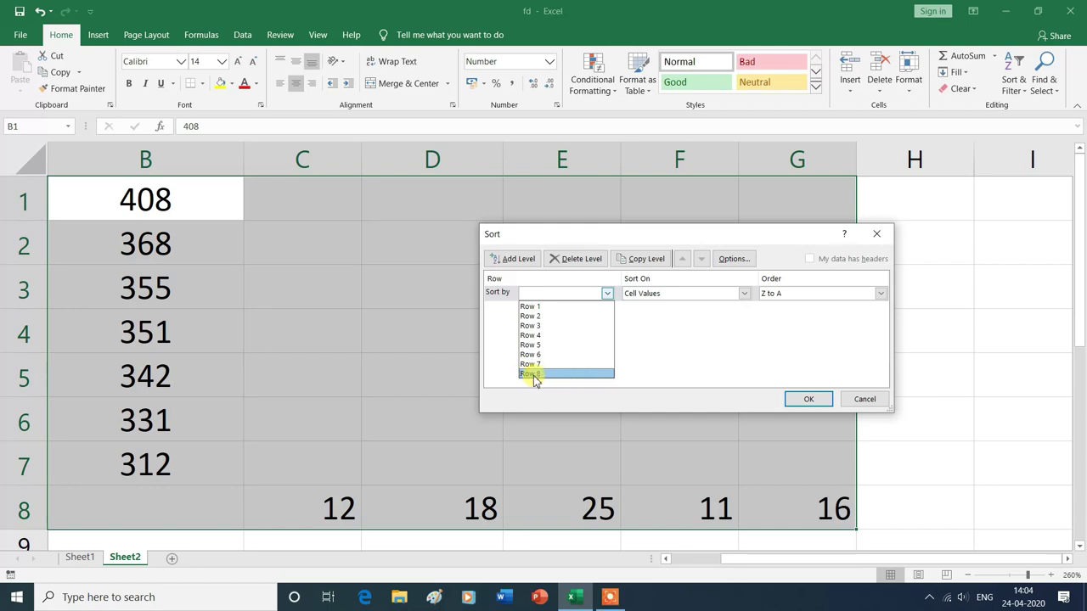
click(533, 374)
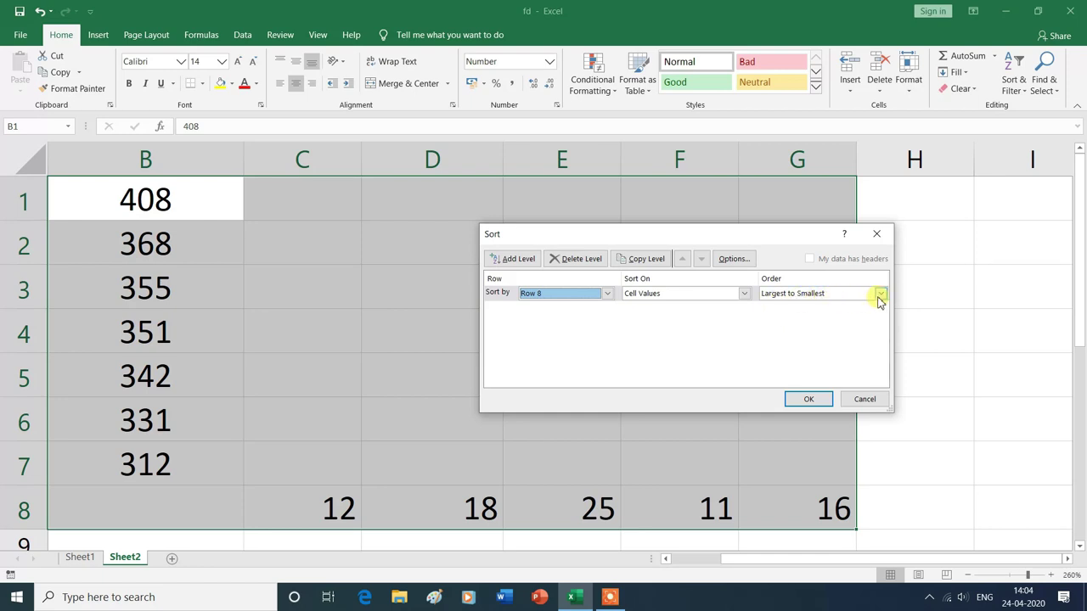
click(819, 403)
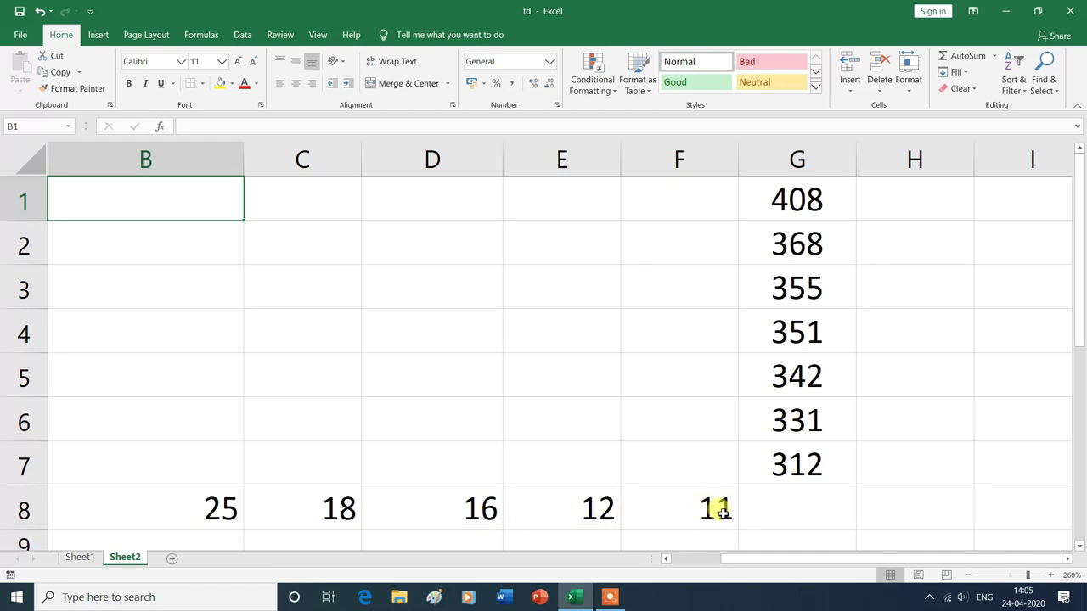
Return to Sheet1 and browse the Sort by column list in Custom Sort.
click(86, 561)
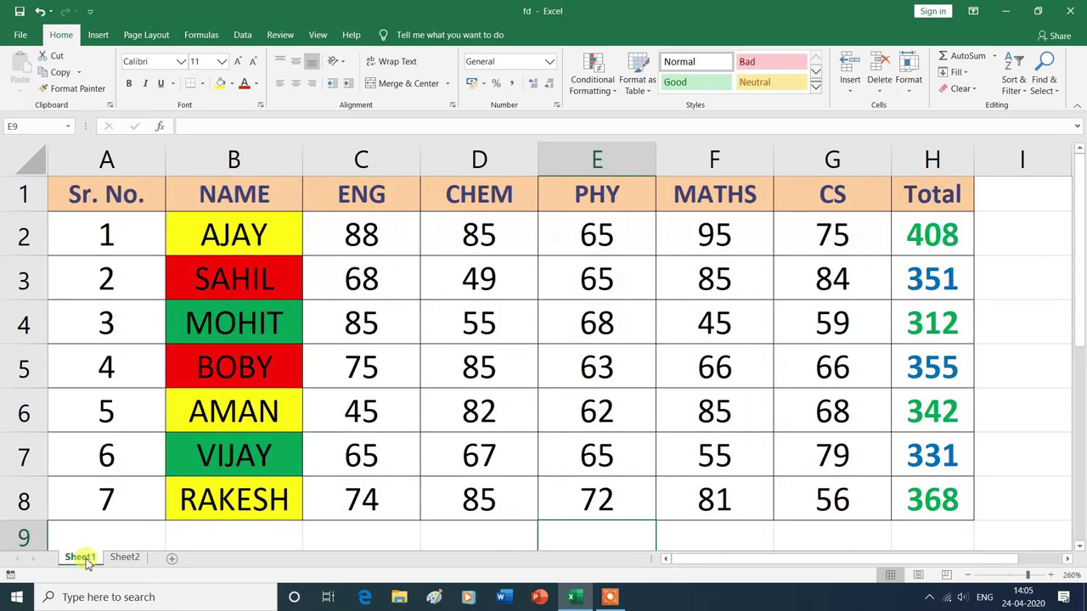
click(1025, 98)
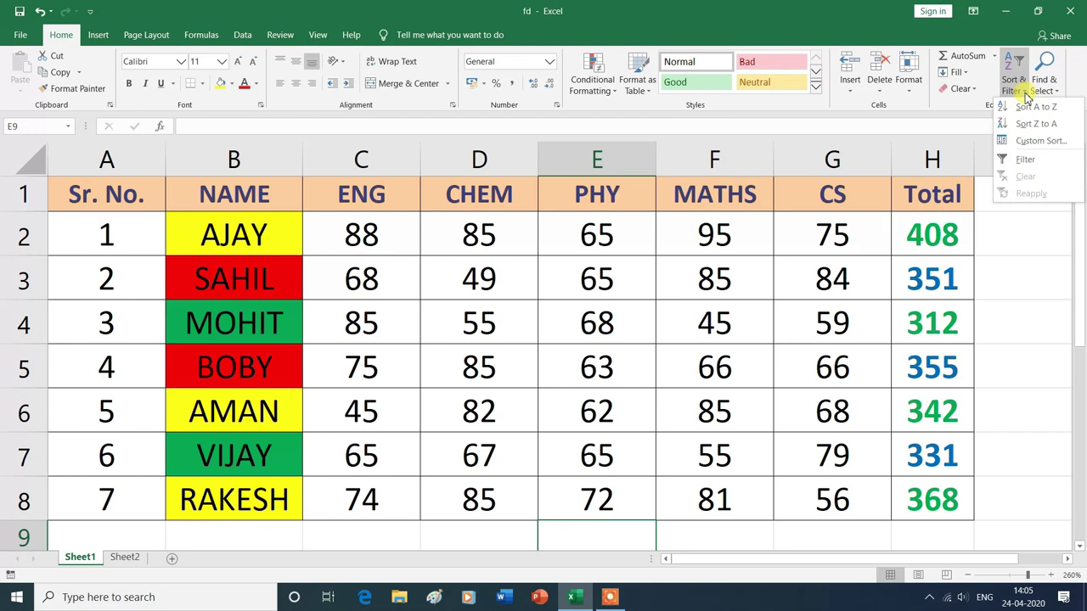
click(1032, 143)
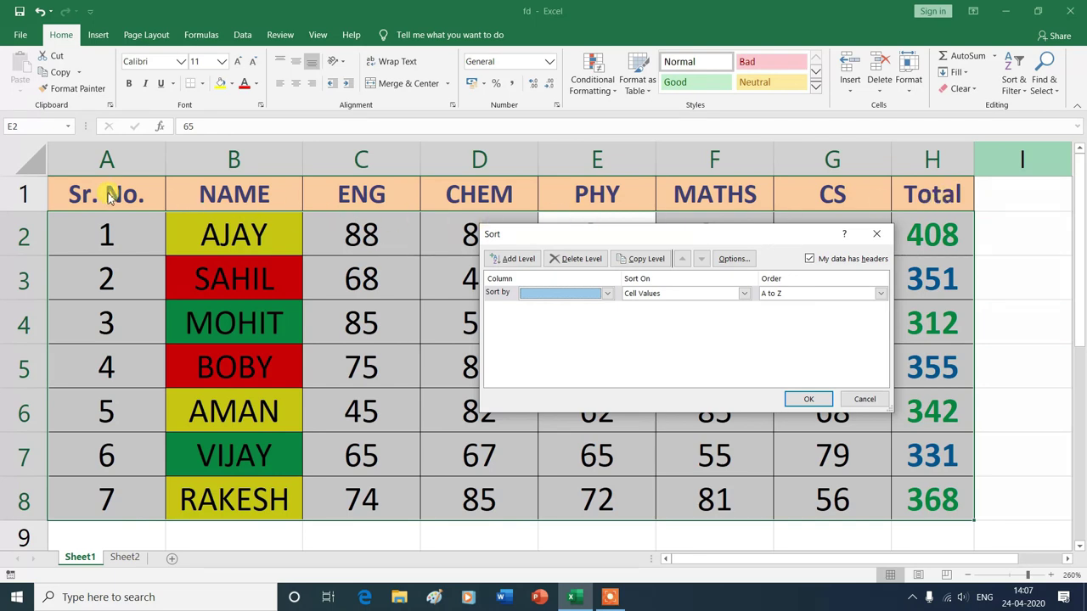
click(609, 294)
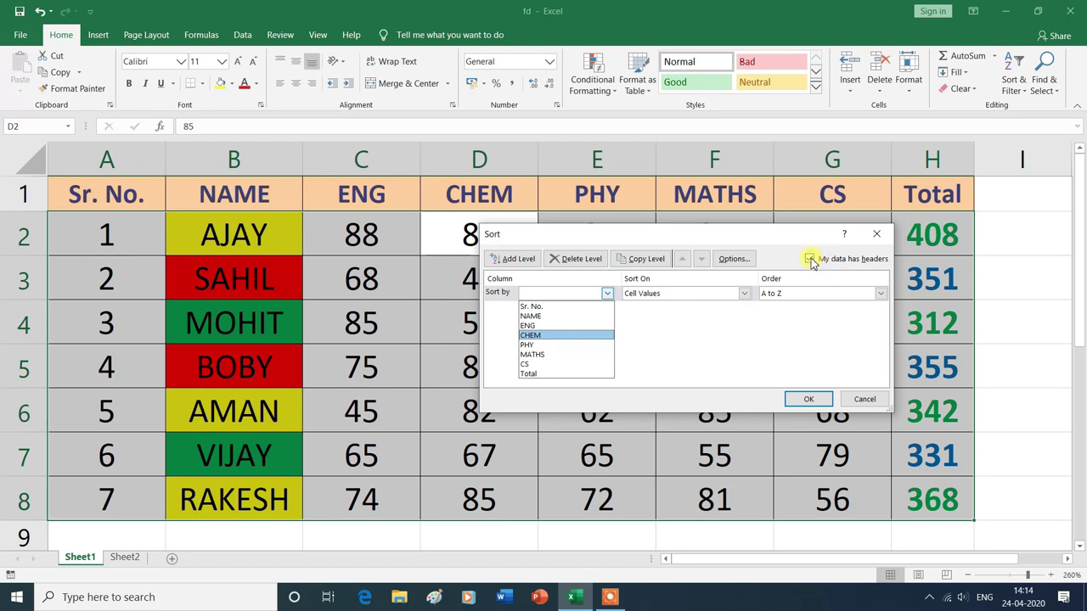
click(810, 260)
Toggle 'My data has headers' off and back on so columns list by name.
click(811, 261)
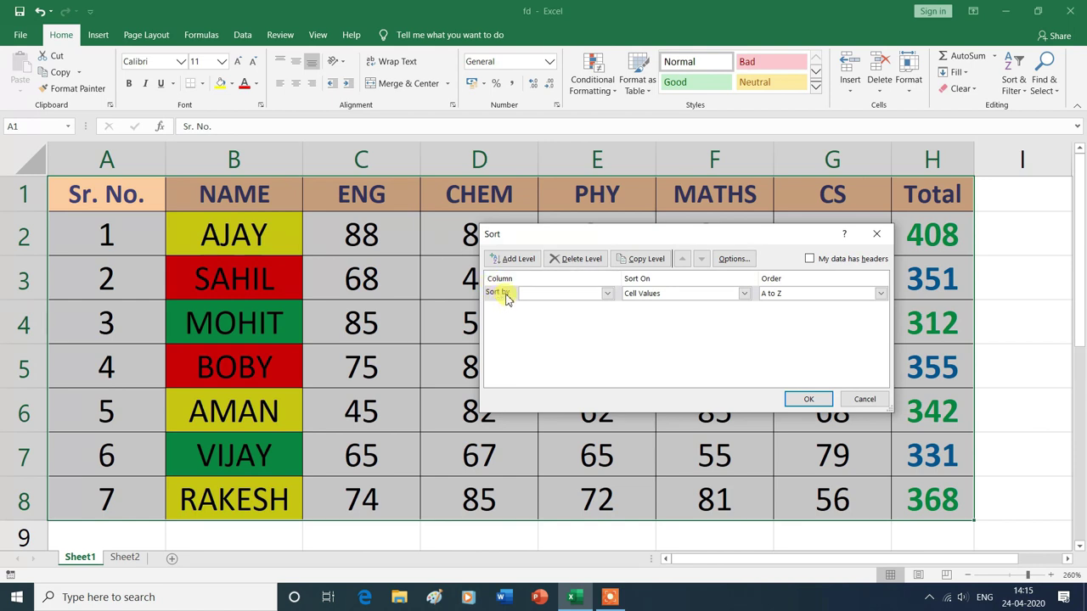
click(608, 294)
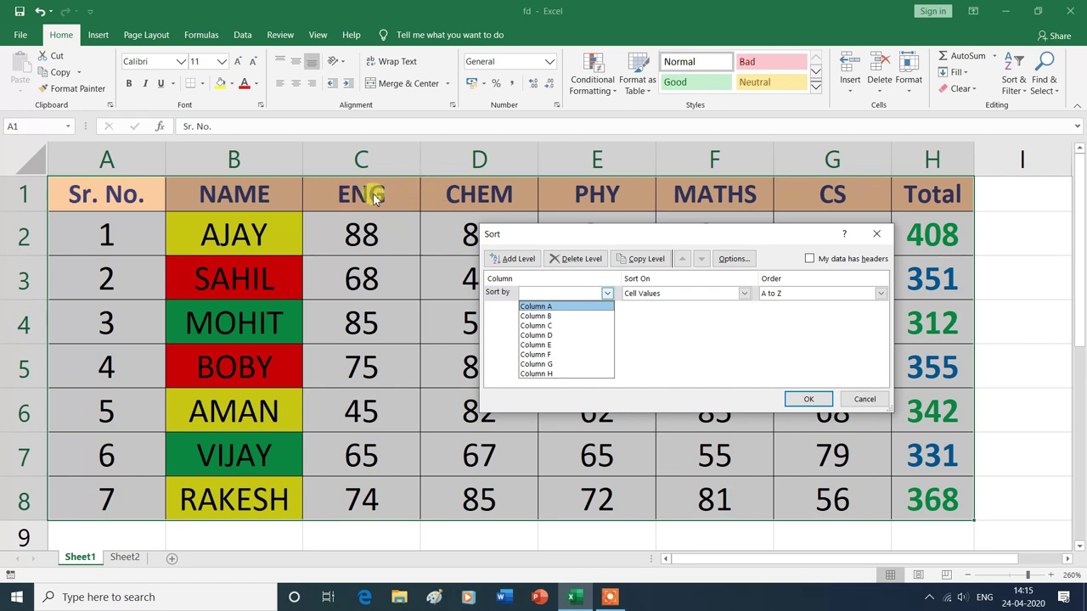
click(811, 263)
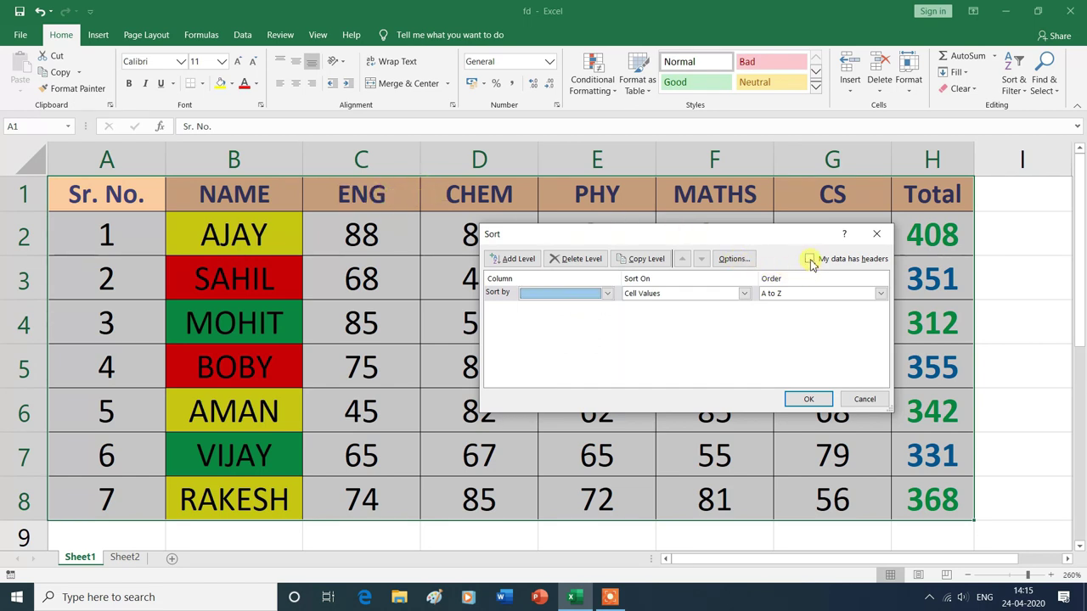
click(811, 263)
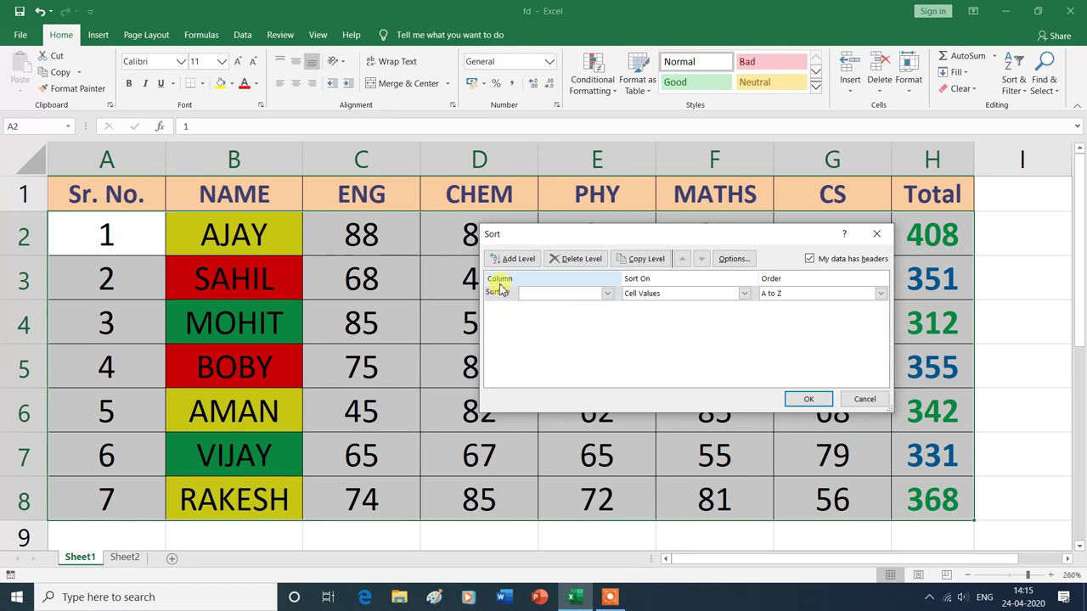
click(607, 297)
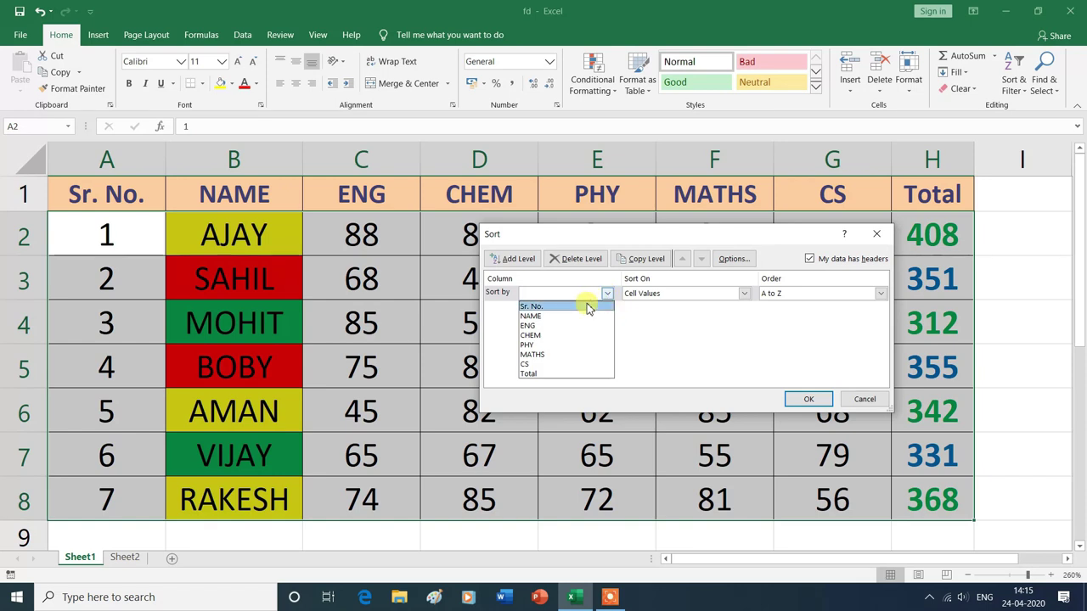
Sort by NAME on Cell Color with green On Top, putting MOHIT and VIJAY first.
click(553, 318)
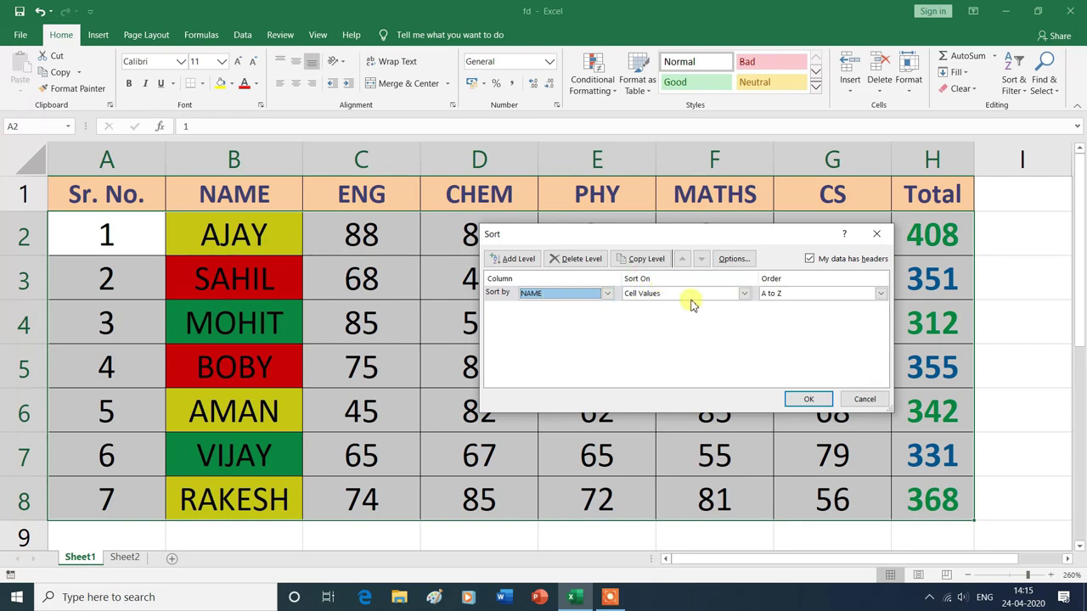
click(744, 295)
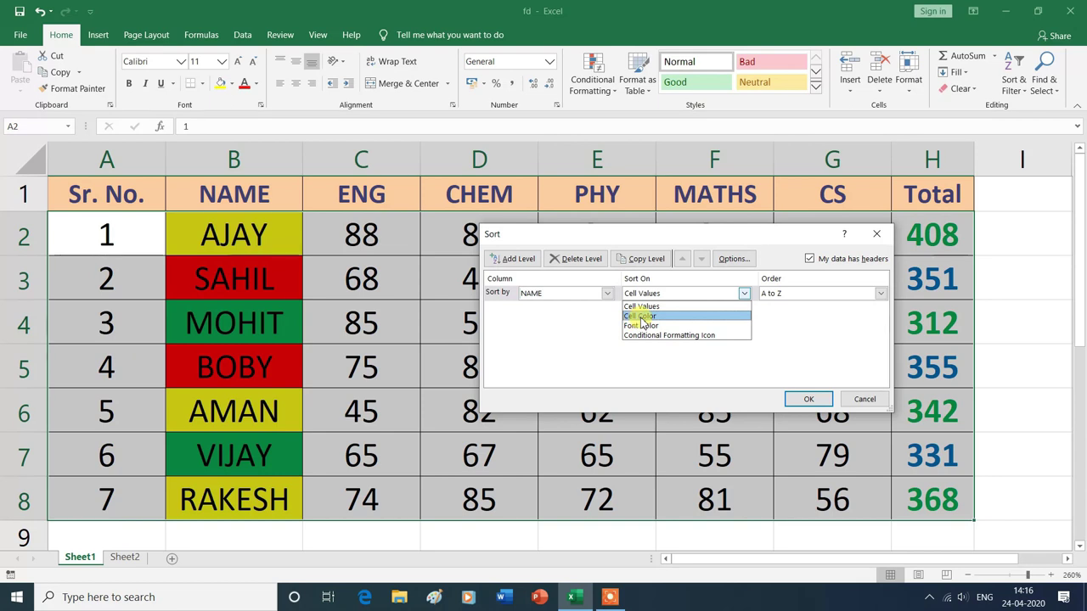
click(641, 316)
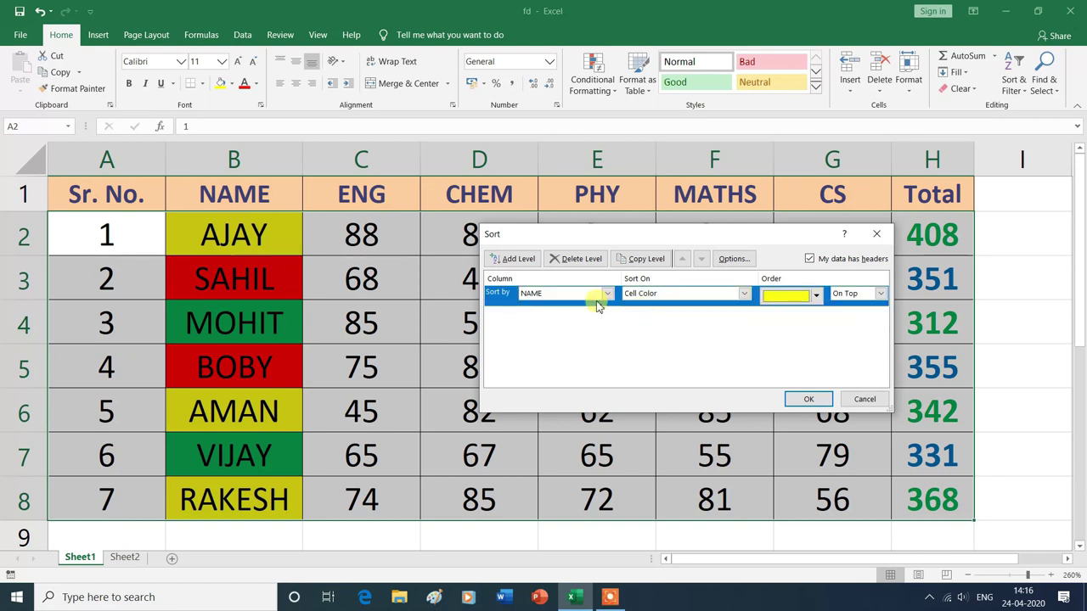
click(815, 297)
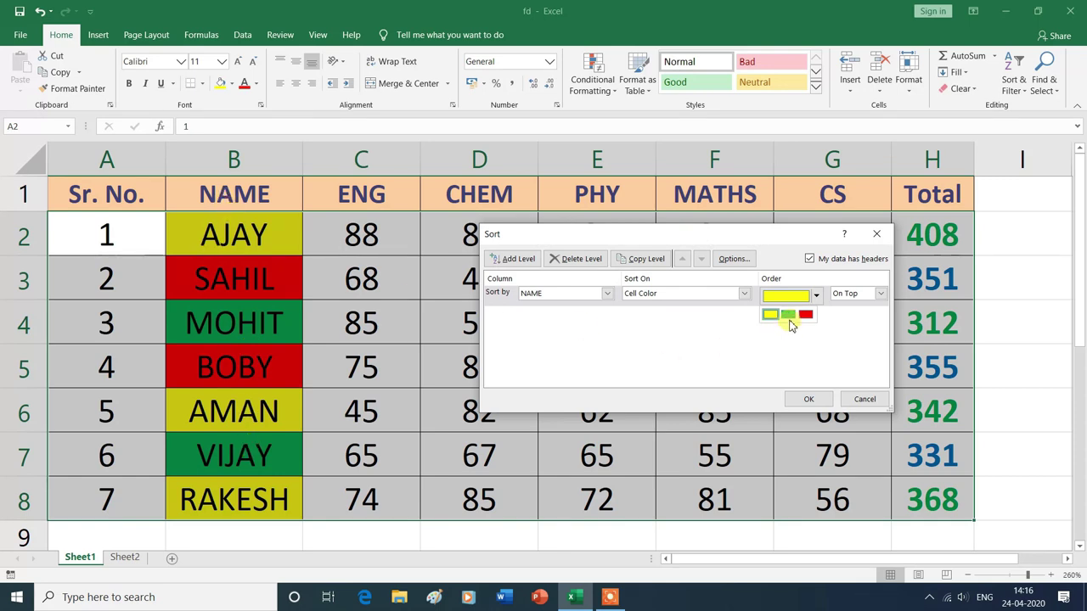
click(791, 317)
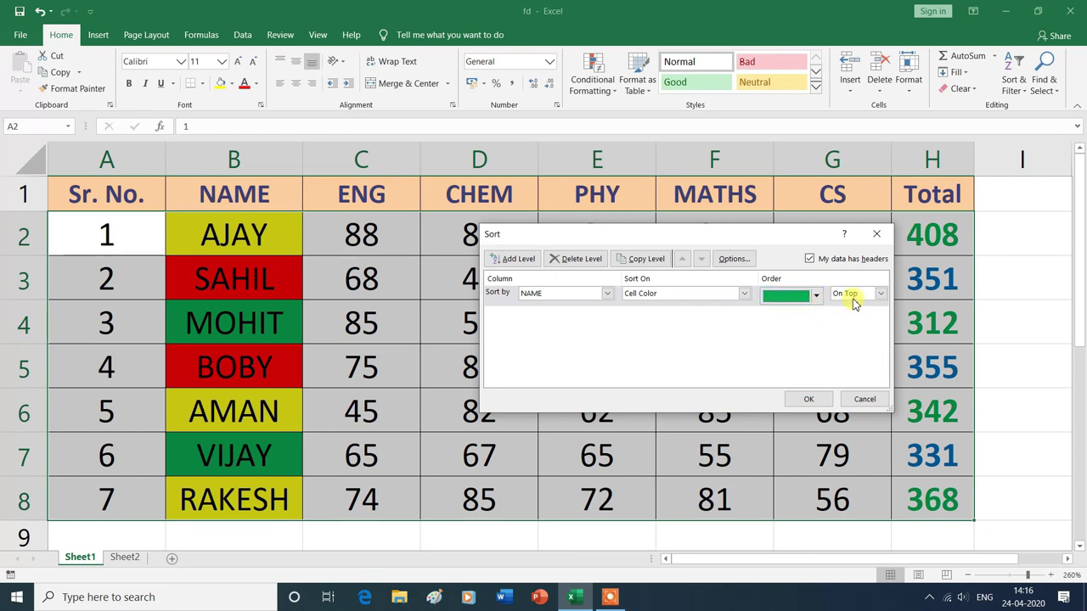
click(882, 295)
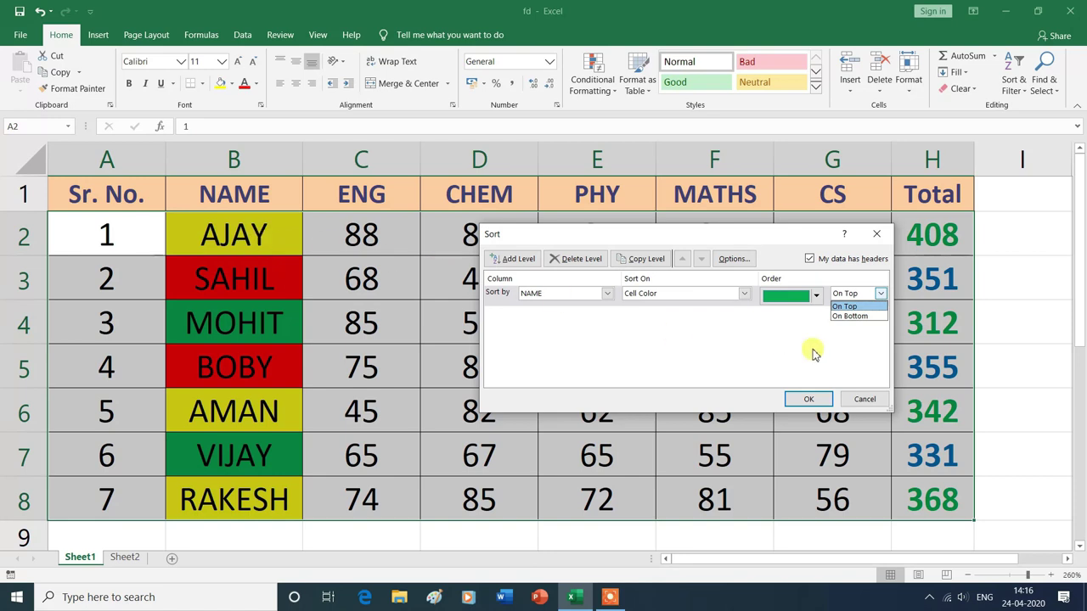
click(865, 307)
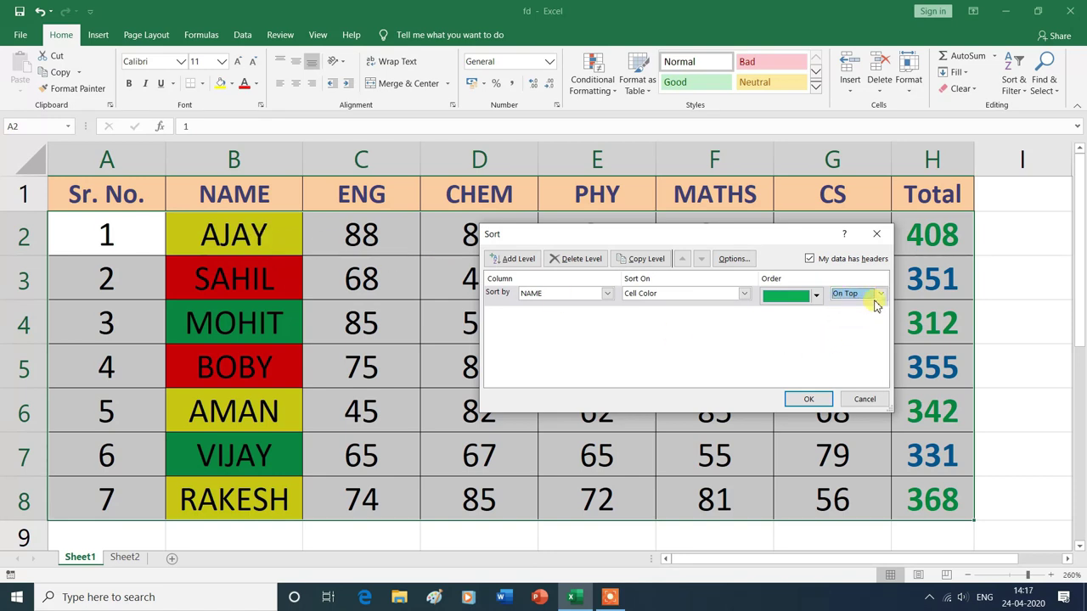
click(809, 401)
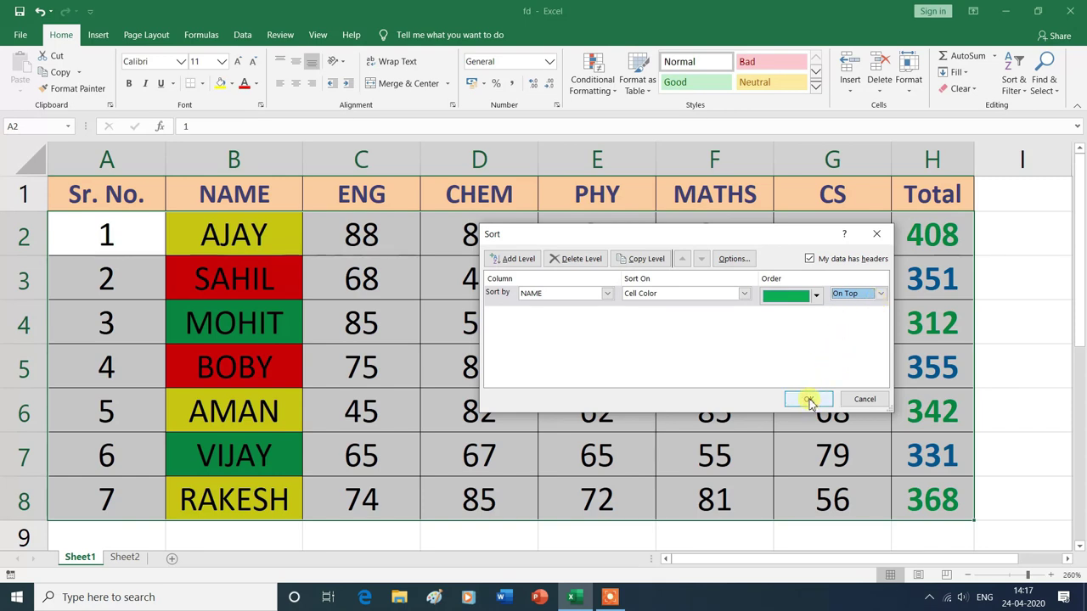
click(810, 401)
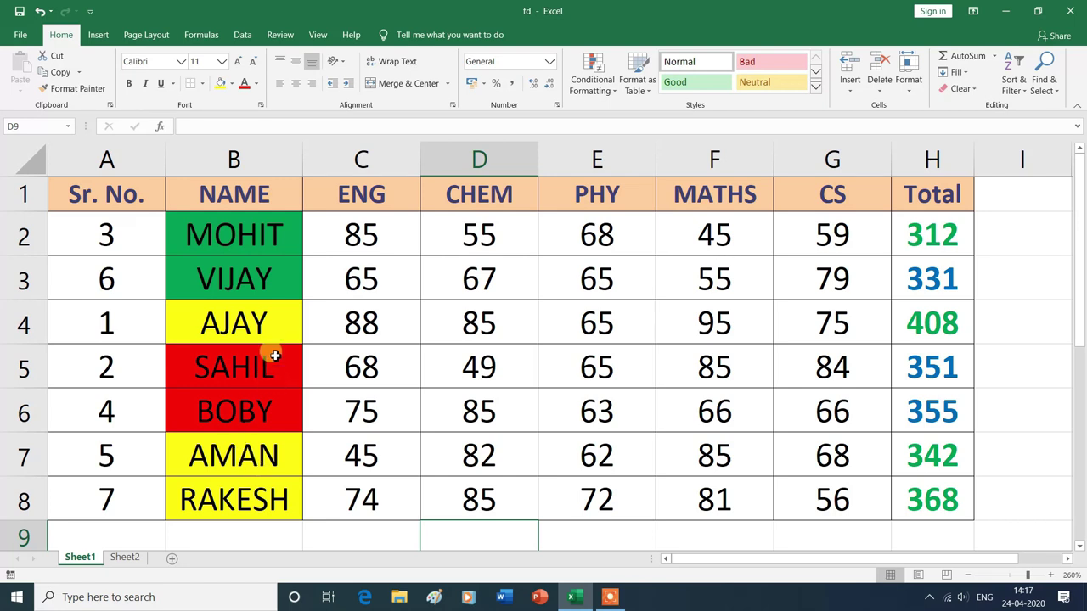
Custom-sort the table by NAME cell colour, placing red cells On Bottom.
click(1019, 85)
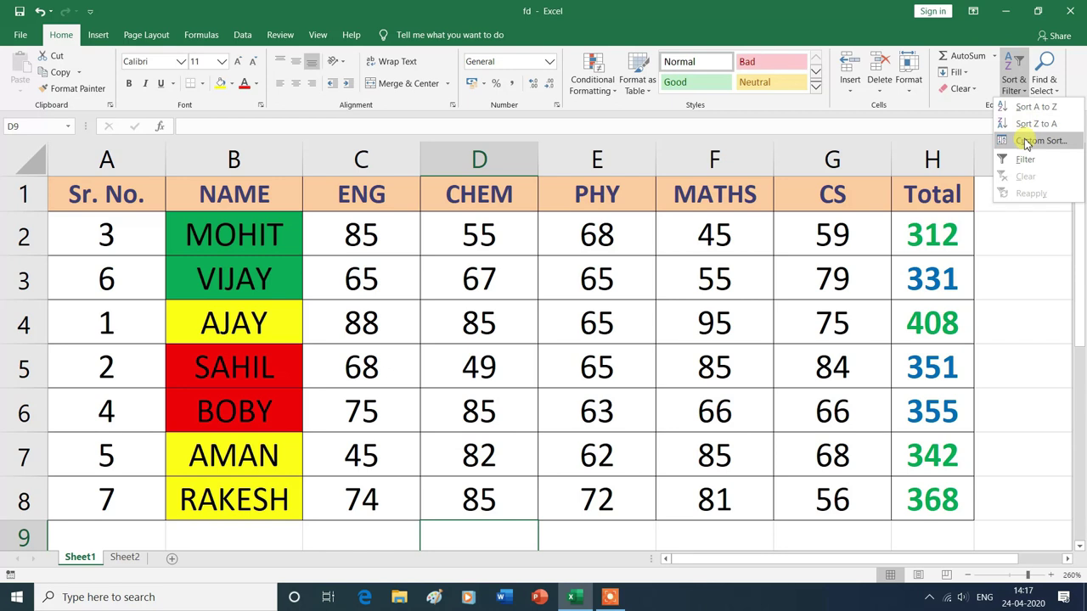
click(1029, 140)
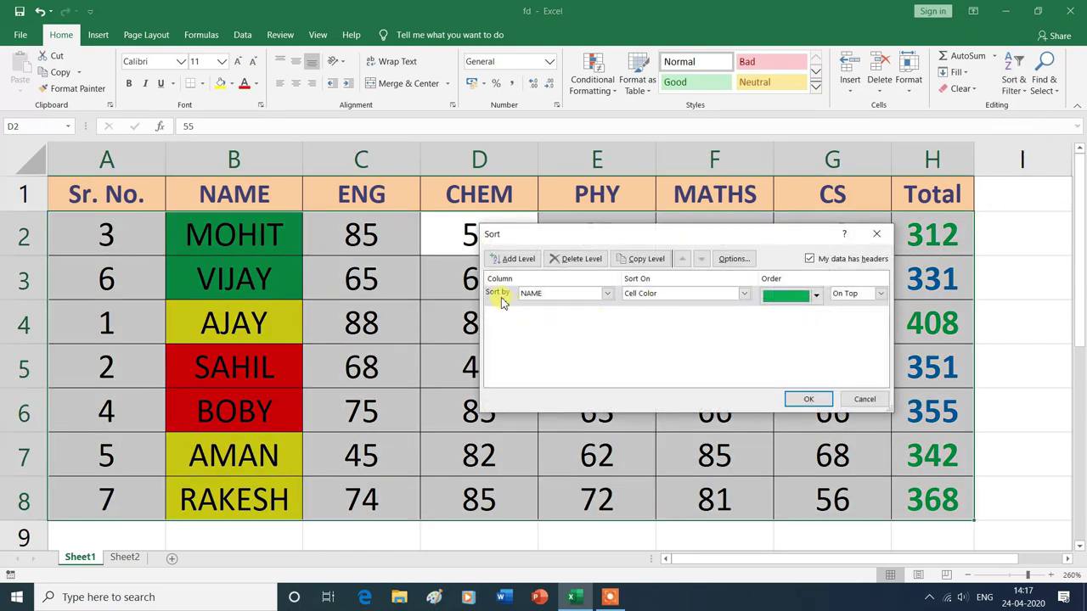
click(607, 293)
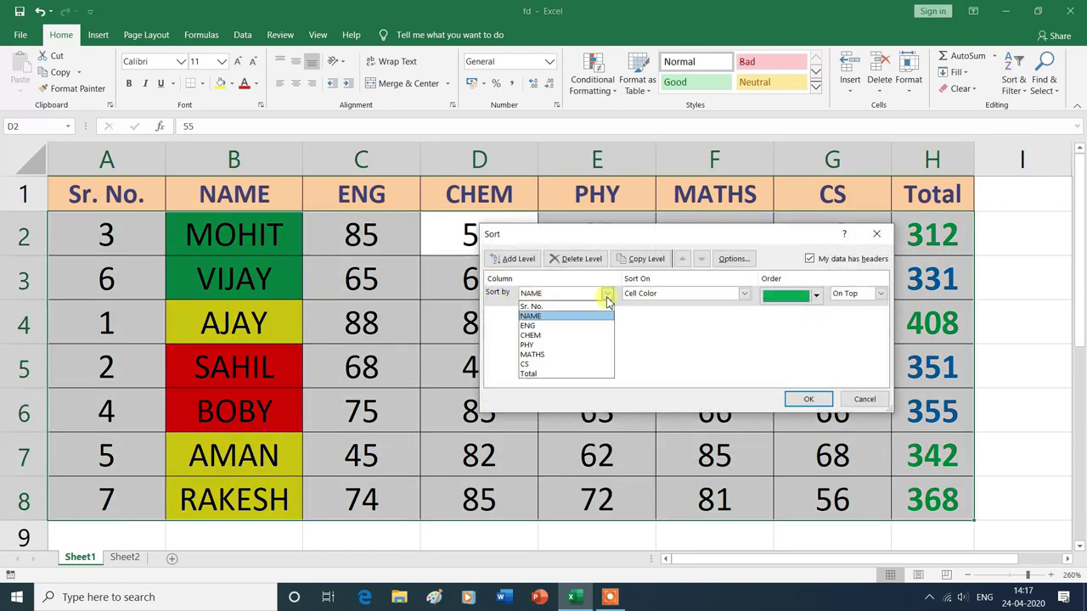
click(549, 316)
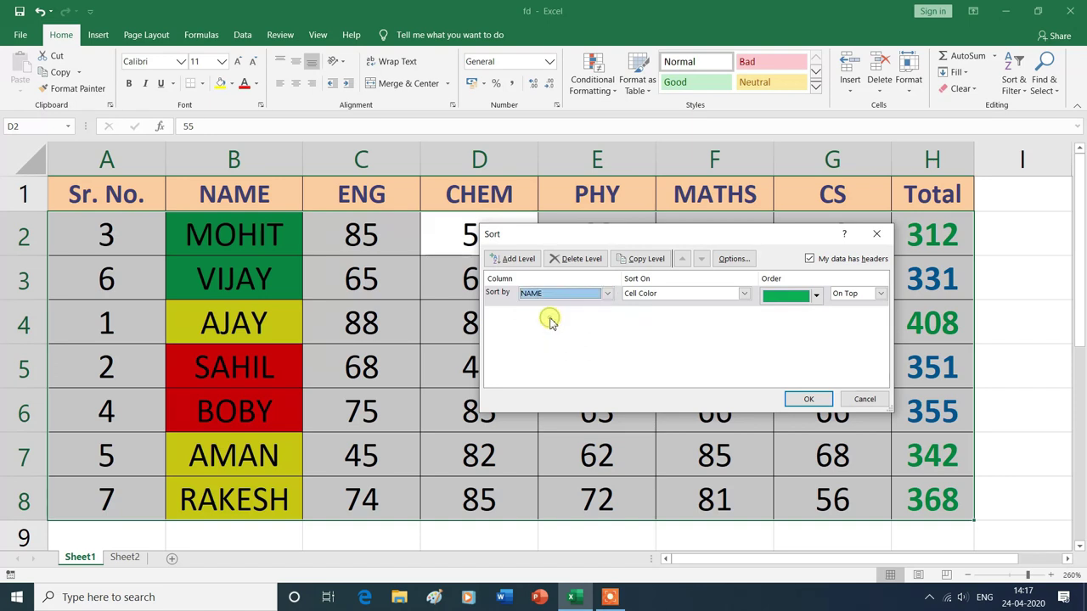
click(712, 299)
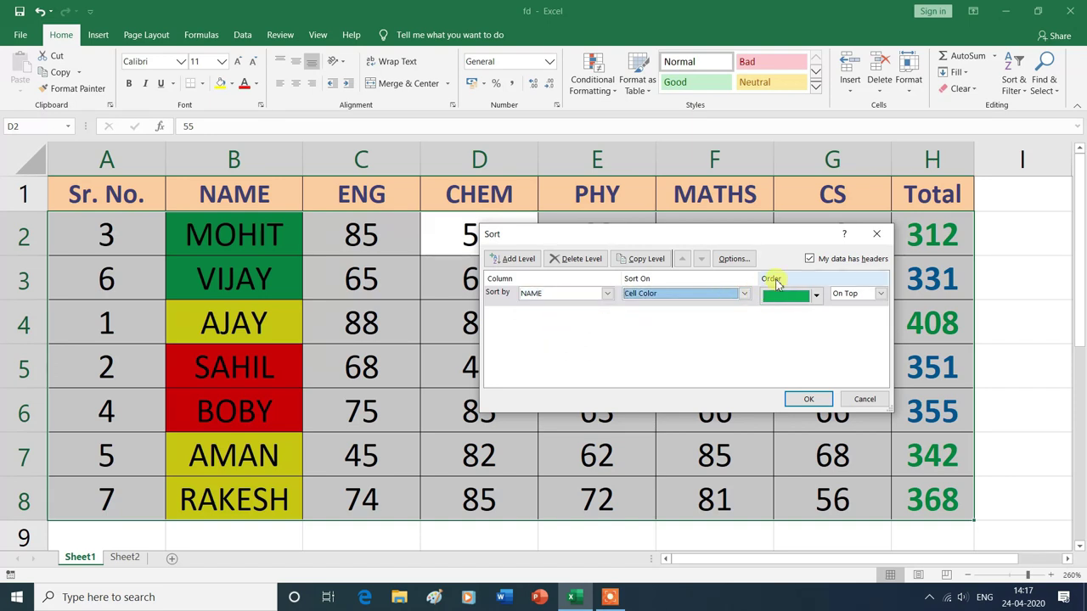
click(816, 297)
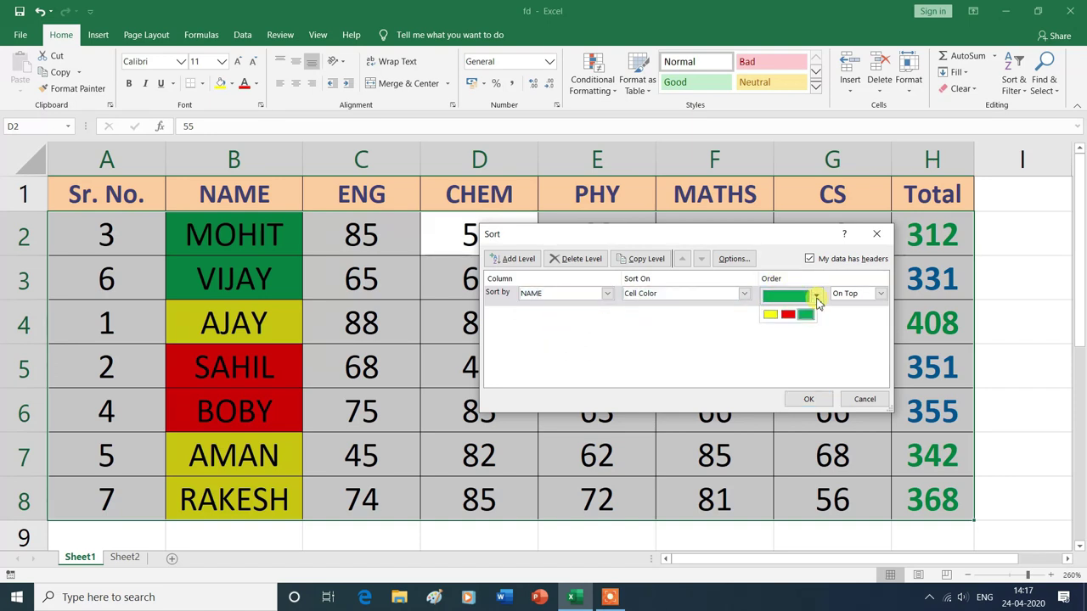
click(787, 316)
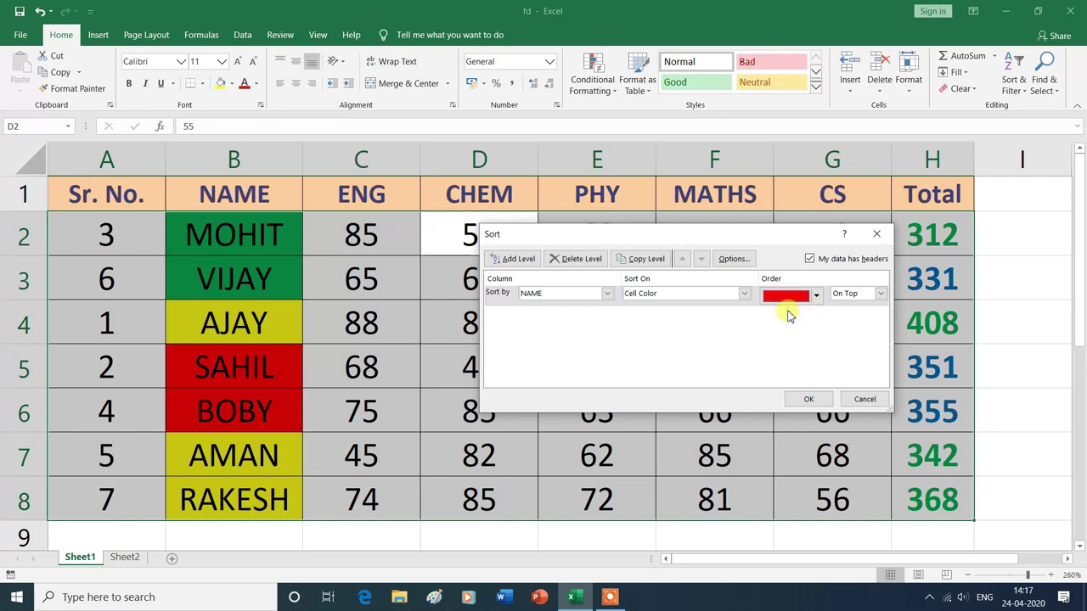
click(881, 293)
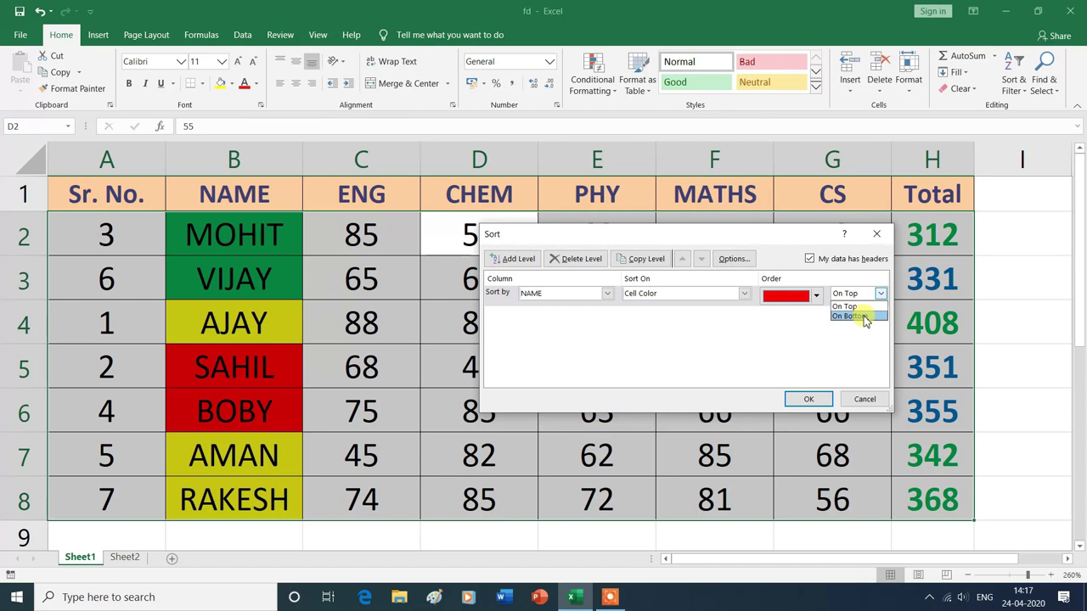
click(864, 316)
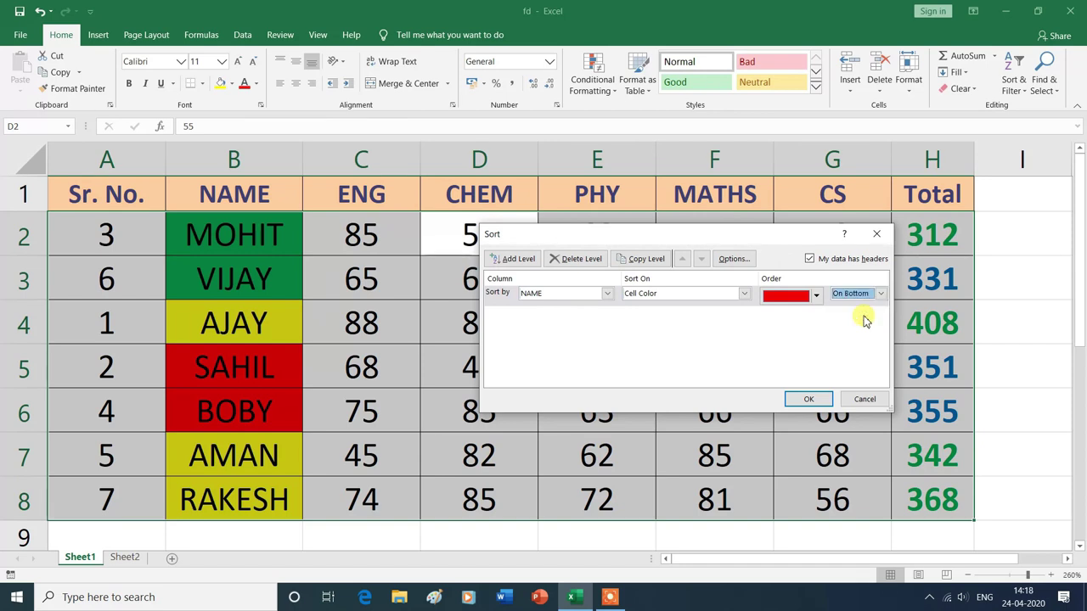
click(809, 400)
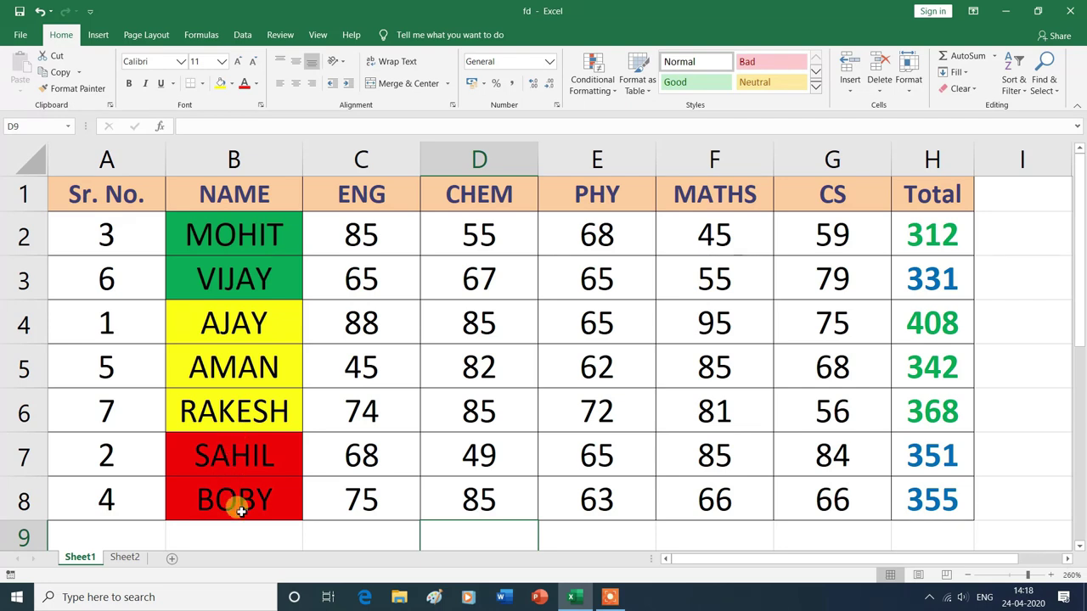
Custom-sort the table by ENG cell values, Smallest to Largest.
key(ctrl+Up)
key(ctrl+Up)
key(ctrl+Right)
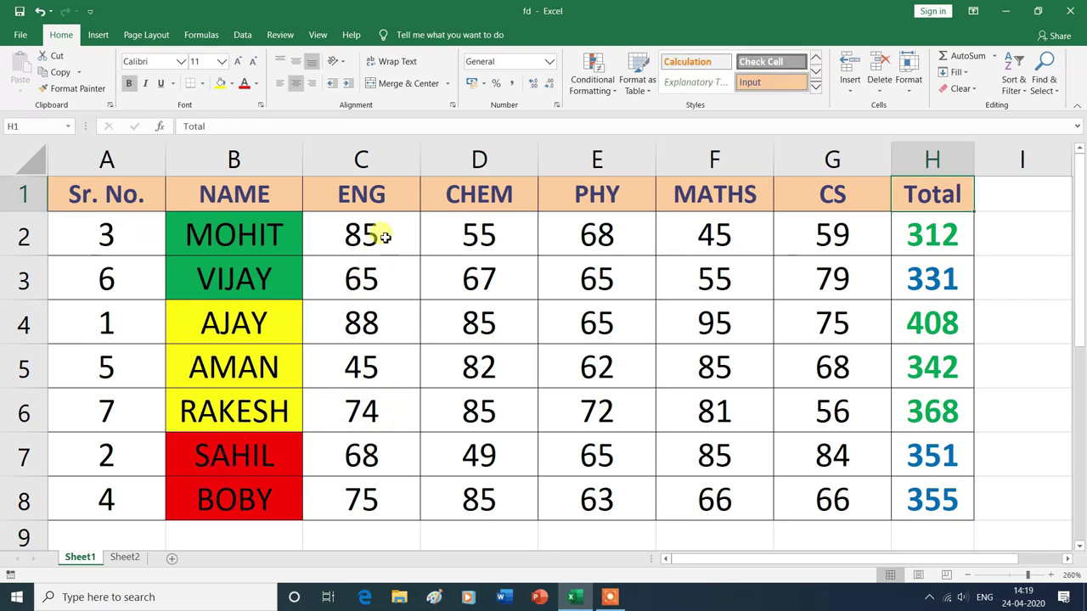
click(379, 195)
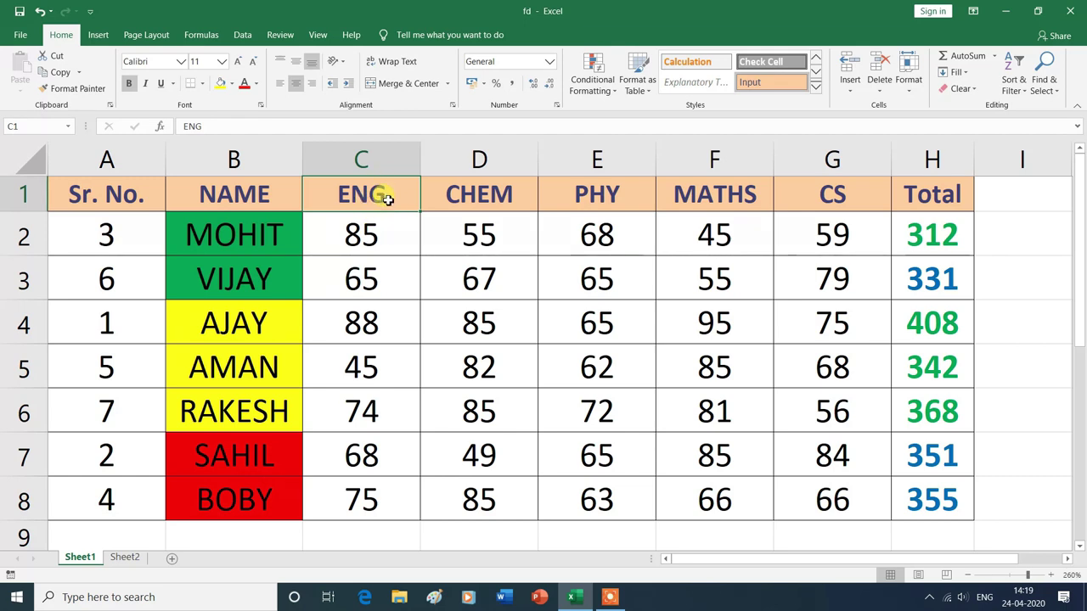
click(1025, 92)
click(1039, 138)
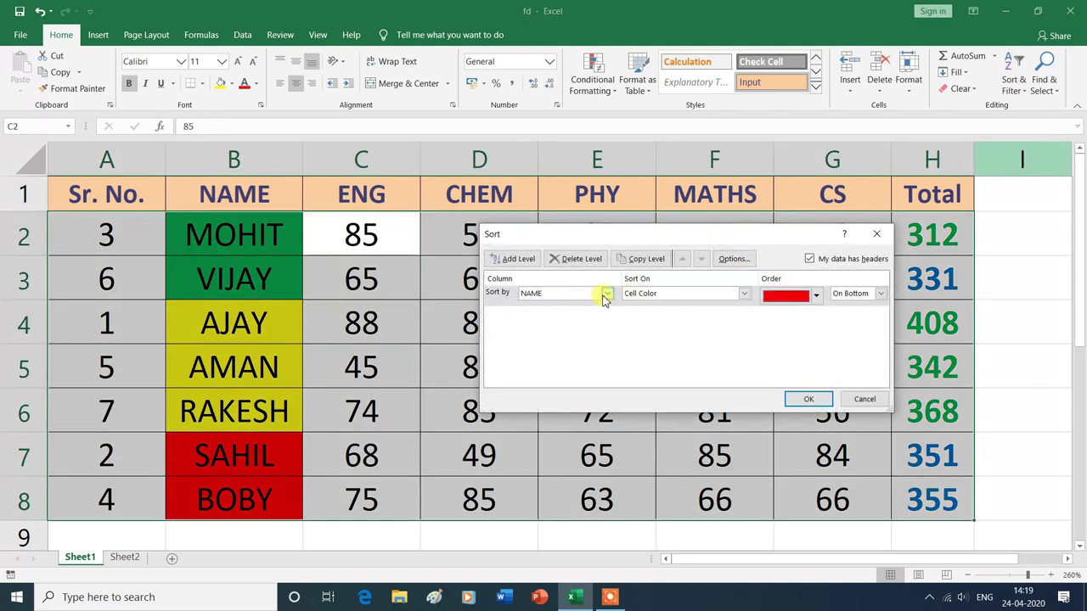
click(608, 294)
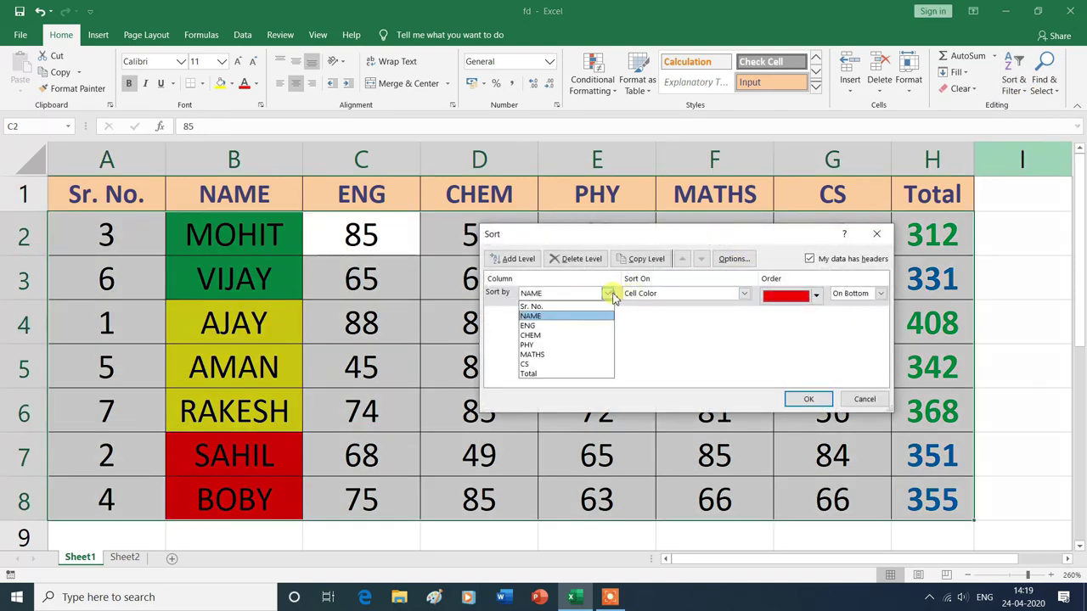
click(541, 327)
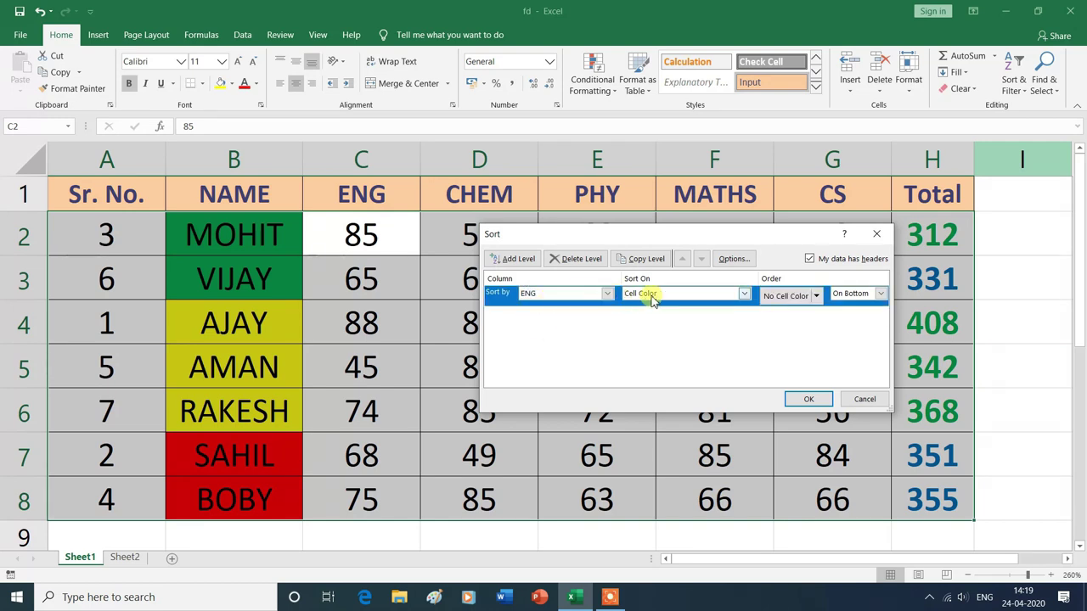
click(746, 295)
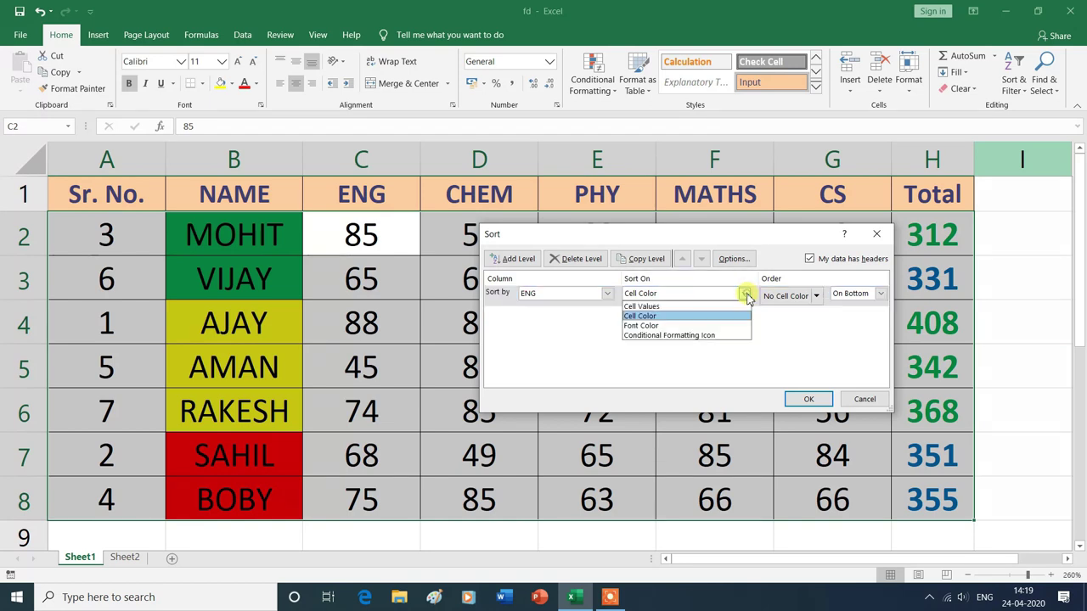
click(646, 307)
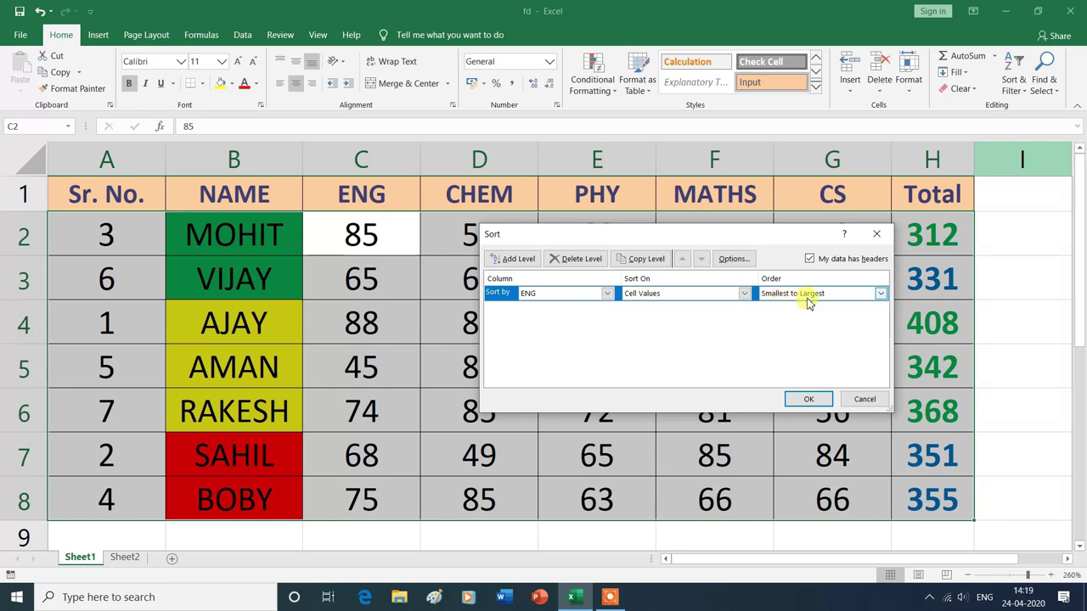
click(880, 293)
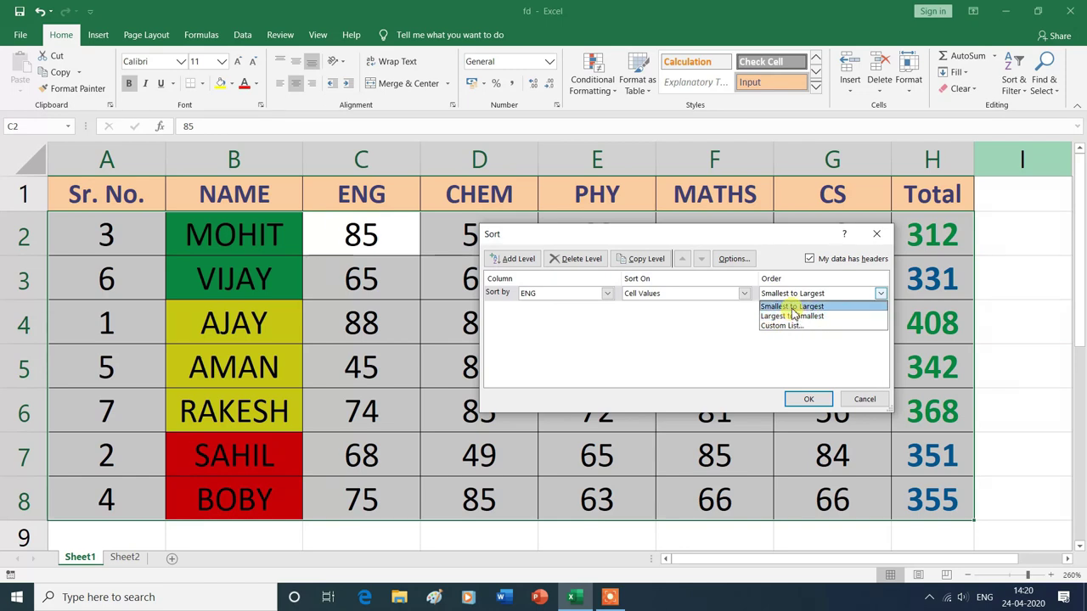
click(791, 307)
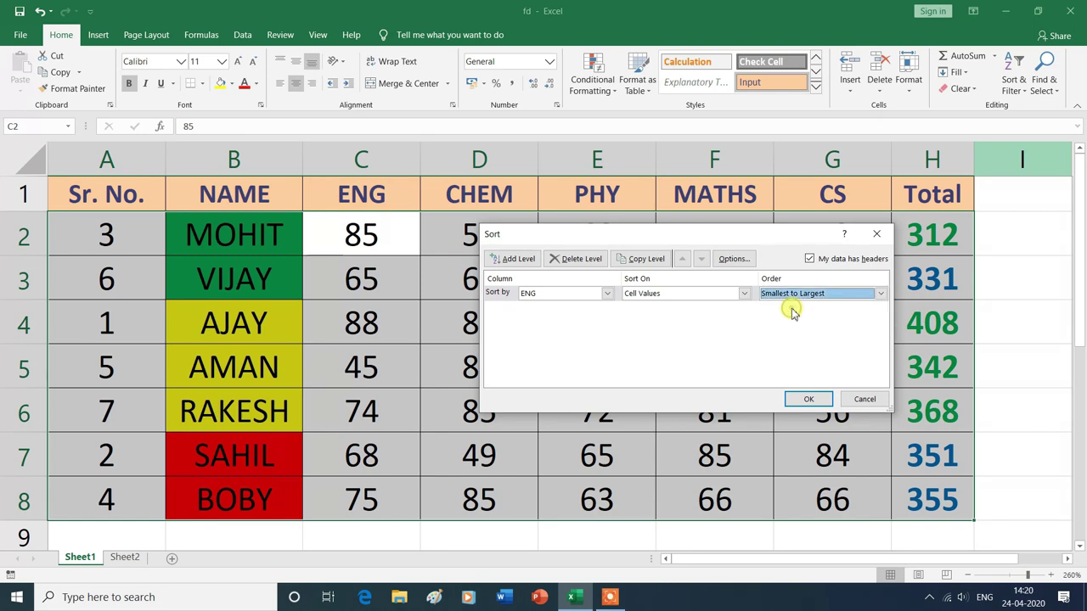
click(811, 401)
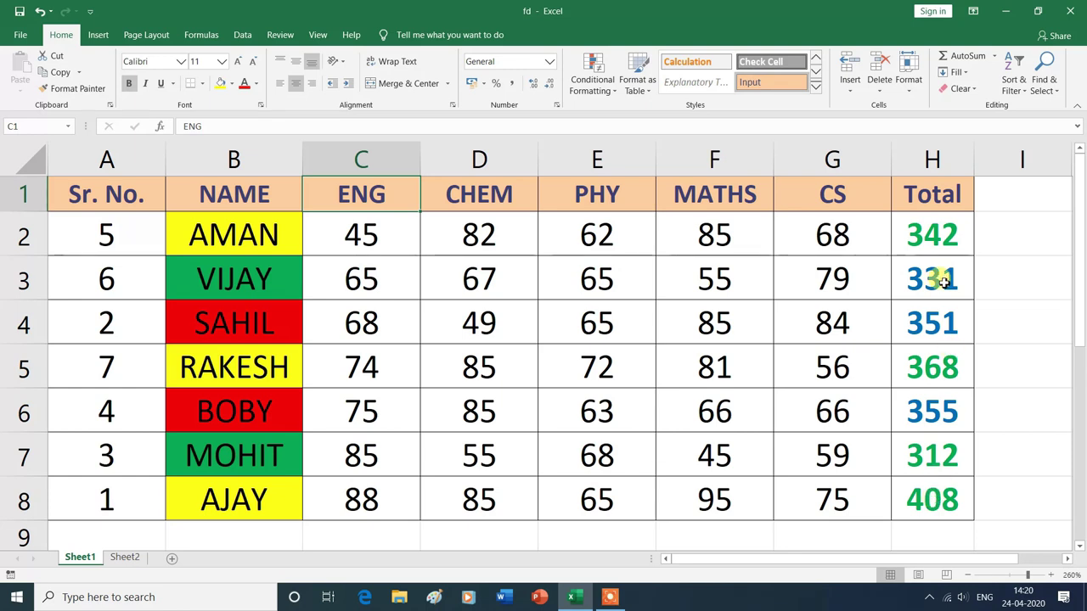
click(933, 194)
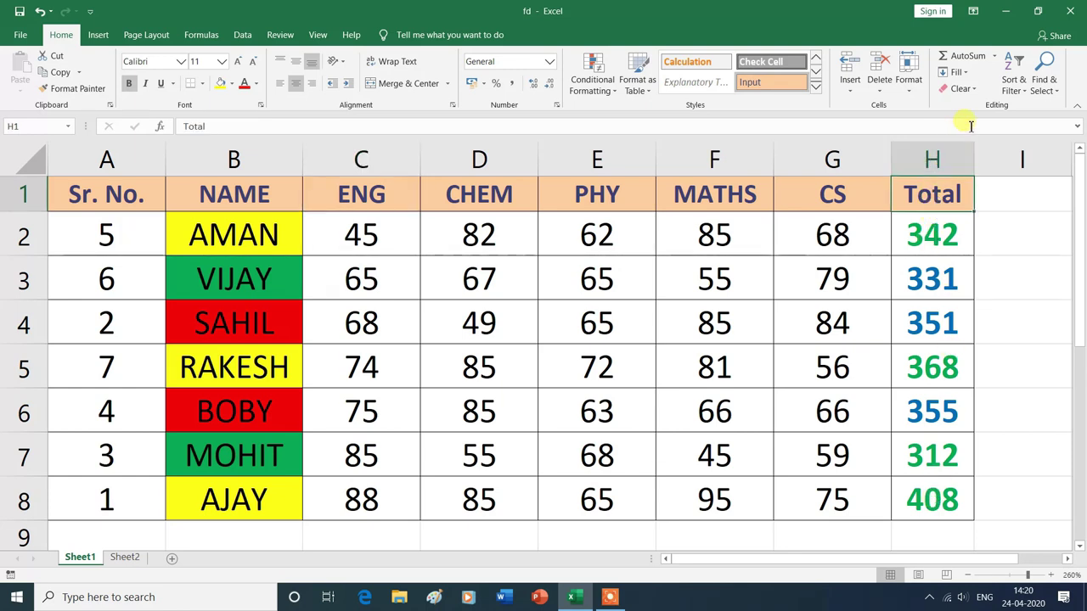
Custom-sort the table by Total font colour, with green On Top.
click(1023, 92)
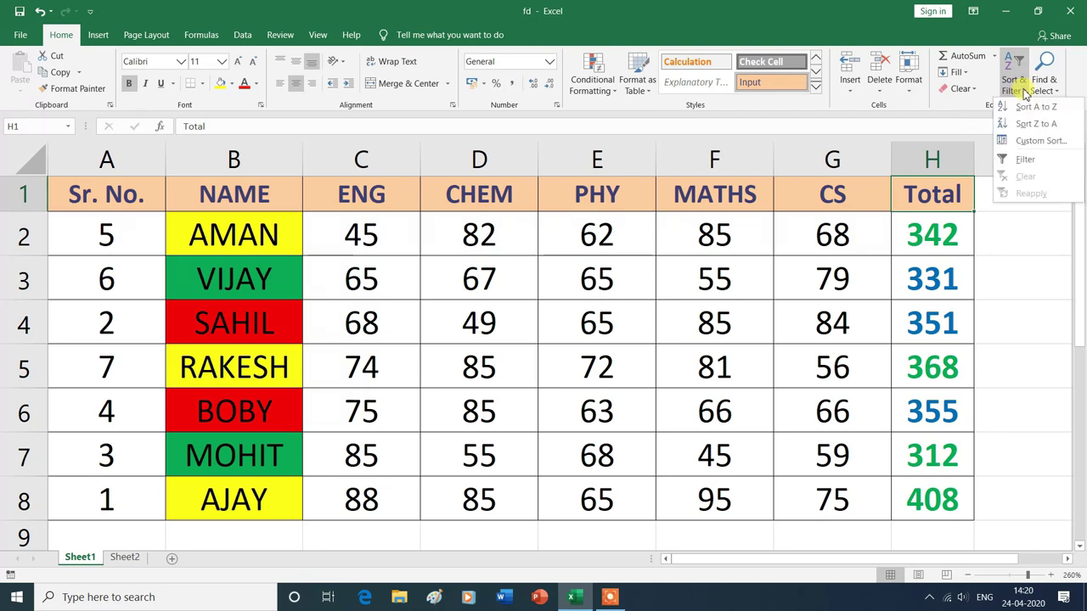
click(1032, 141)
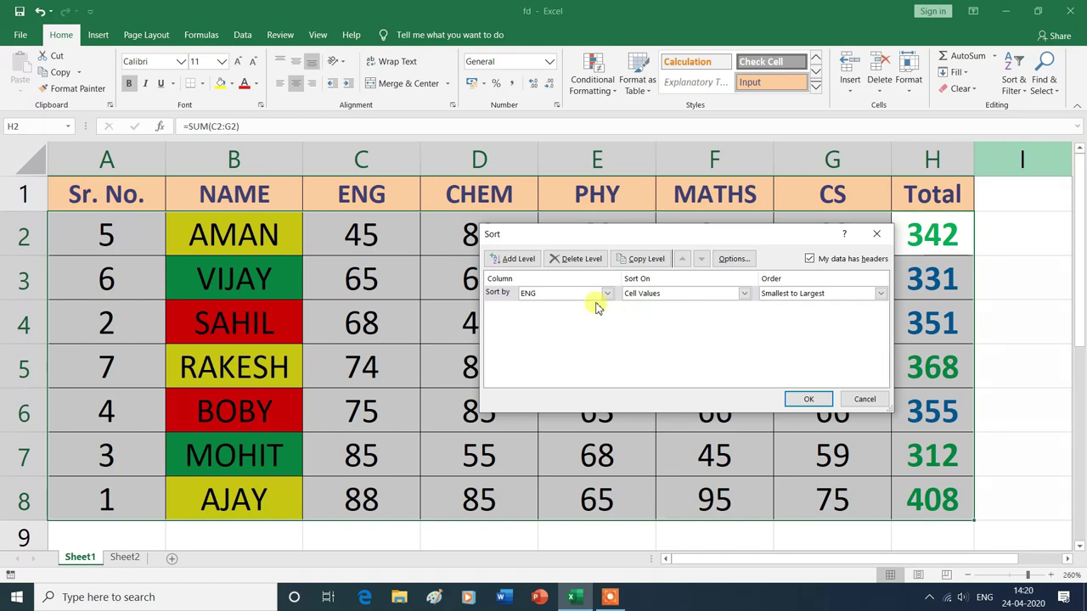
click(609, 294)
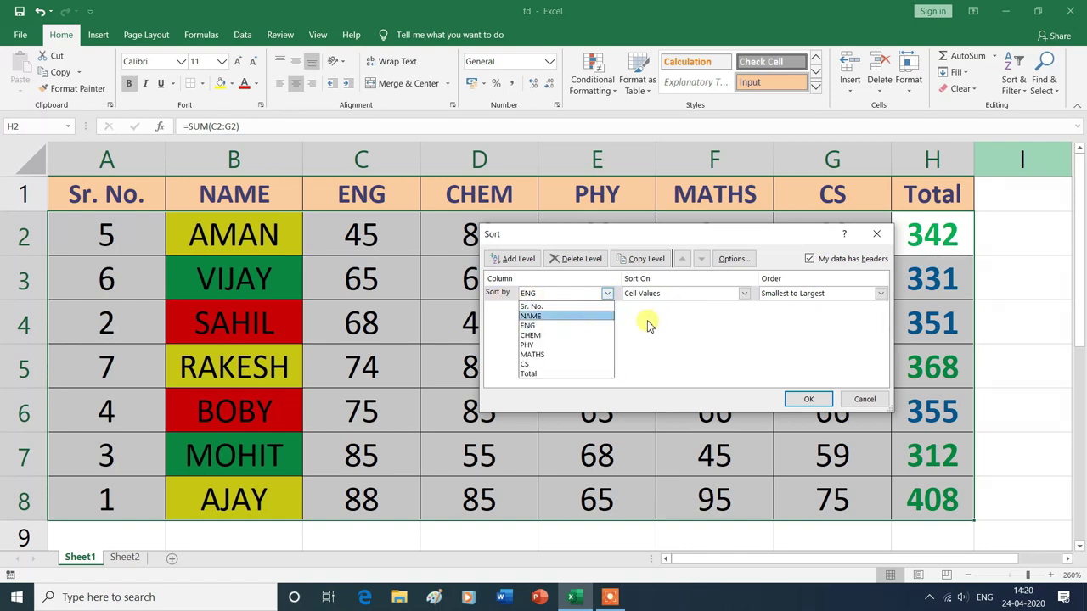
click(531, 375)
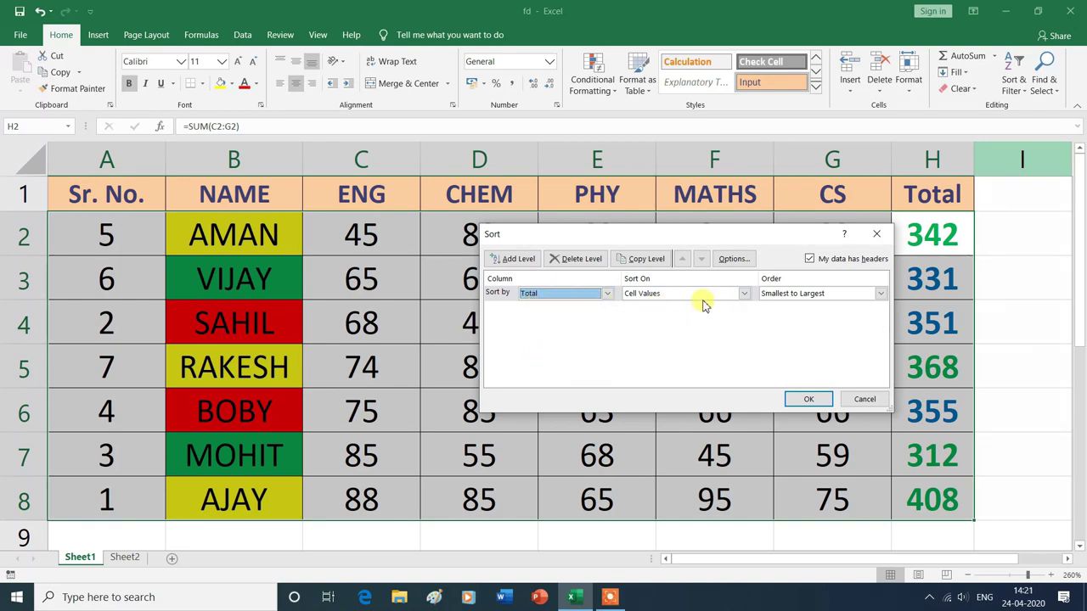
click(744, 294)
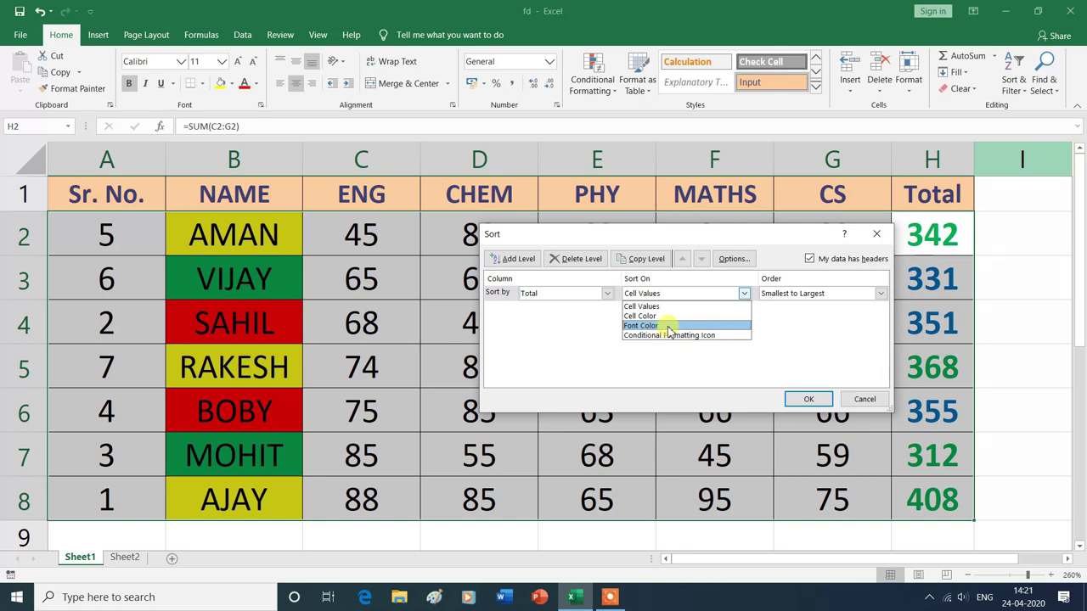
click(669, 326)
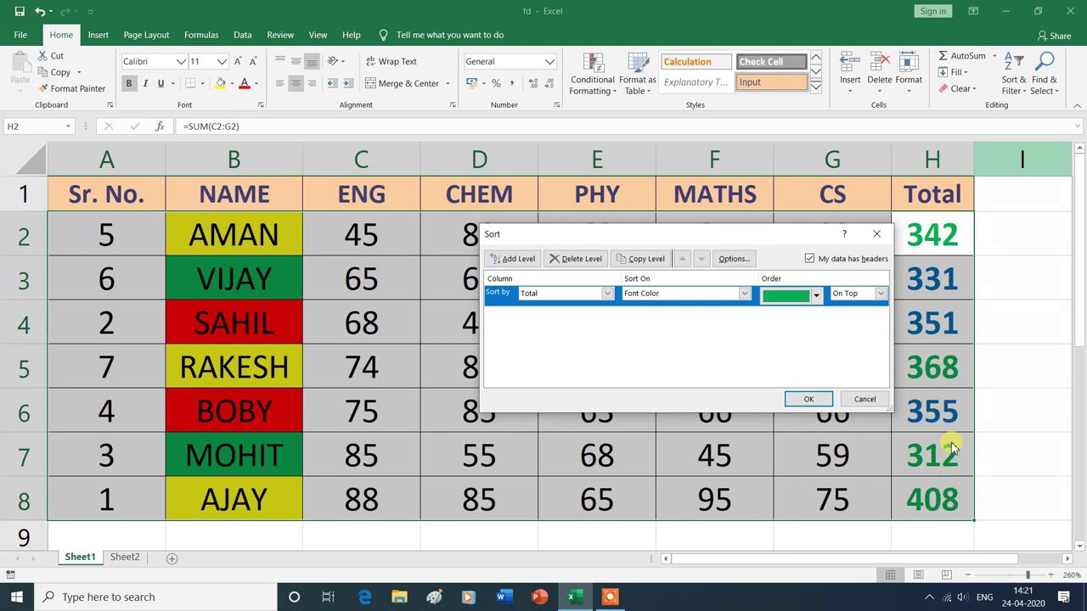
click(816, 295)
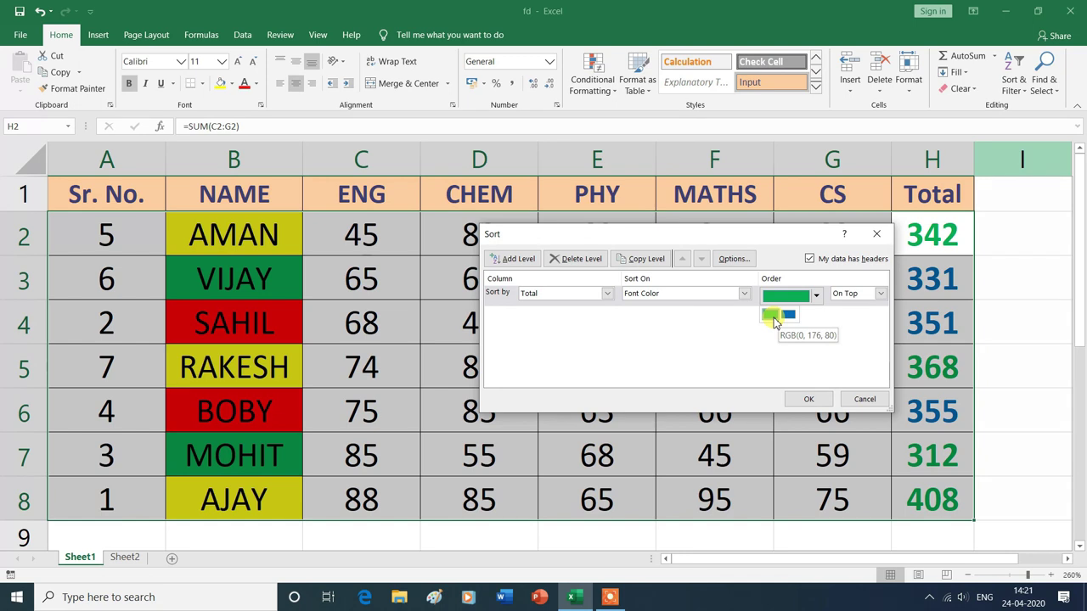
click(770, 318)
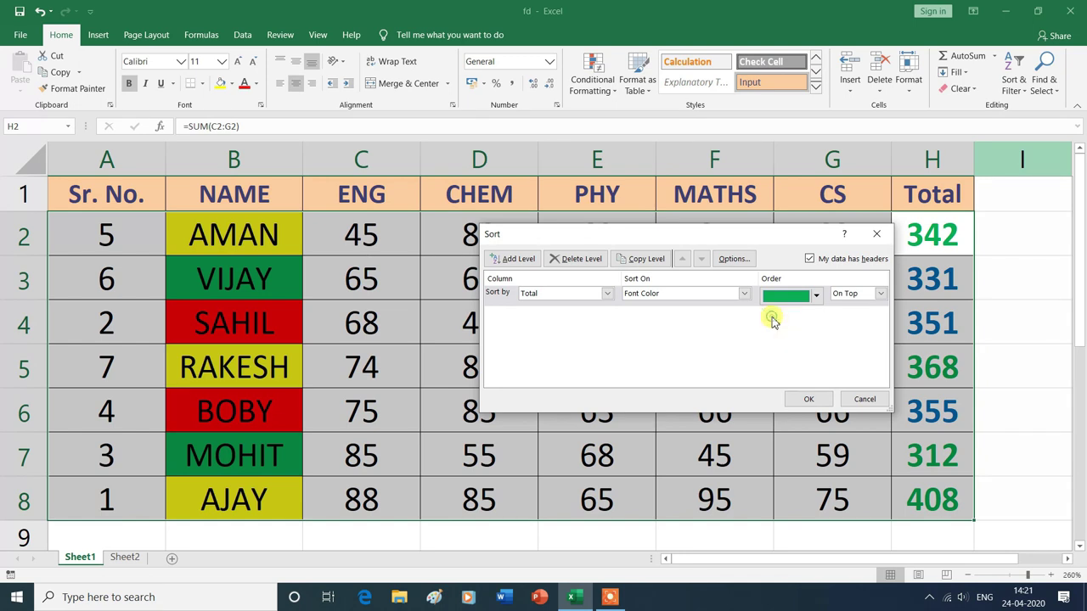
click(846, 294)
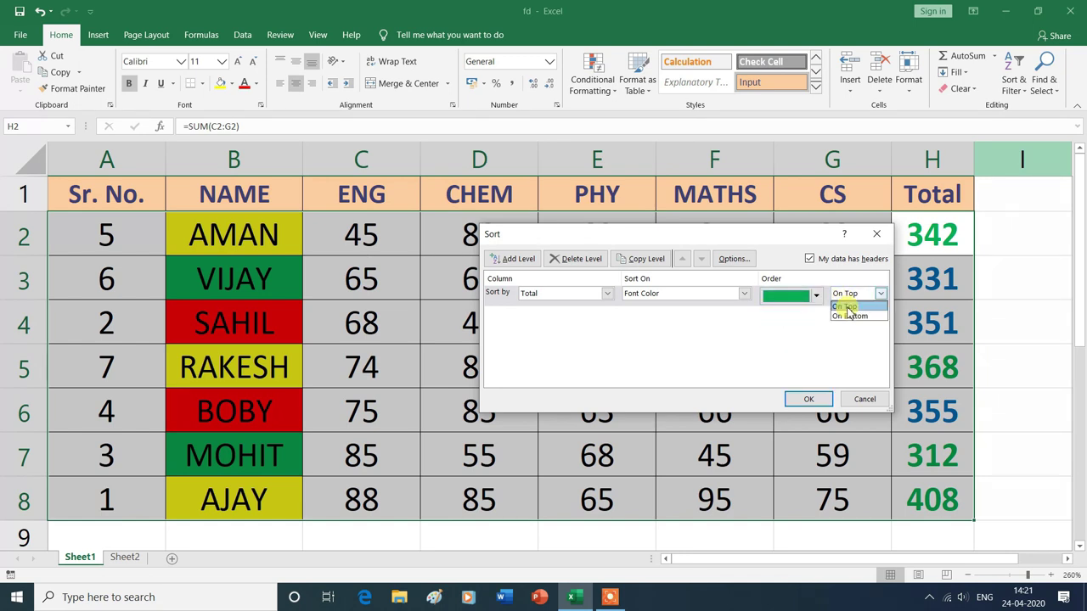
click(846, 308)
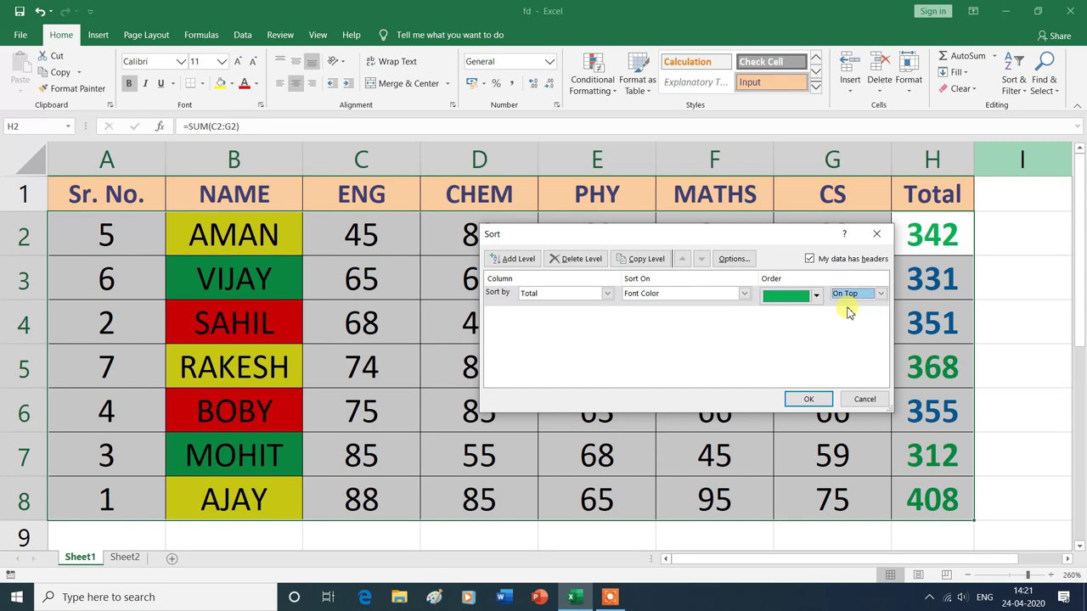
click(820, 399)
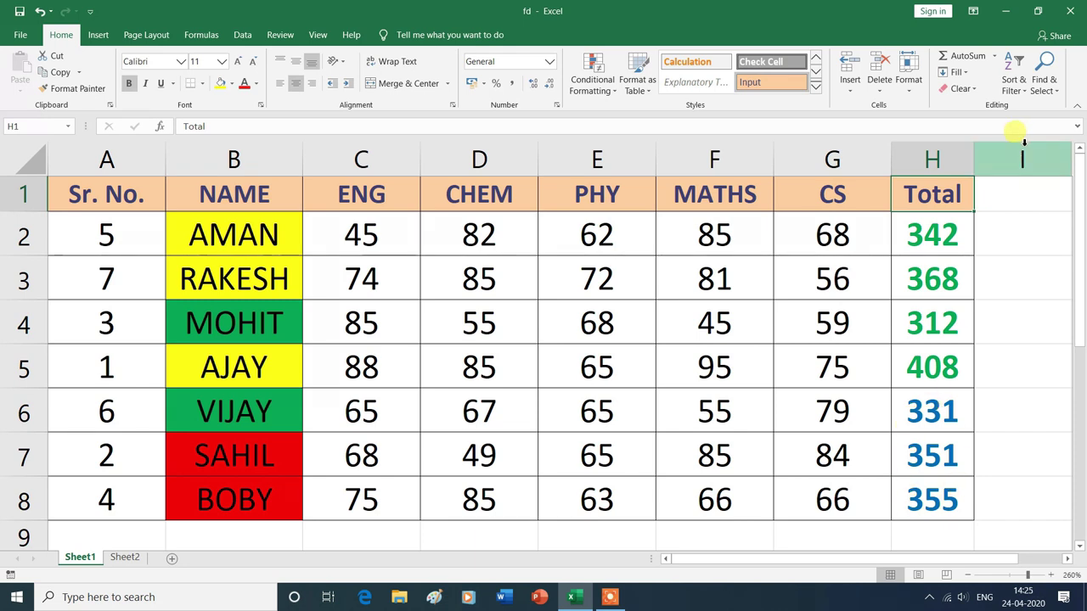
Toggle Filter off and on, ending with filter arrows on headers Sr. No. through Total.
click(1027, 93)
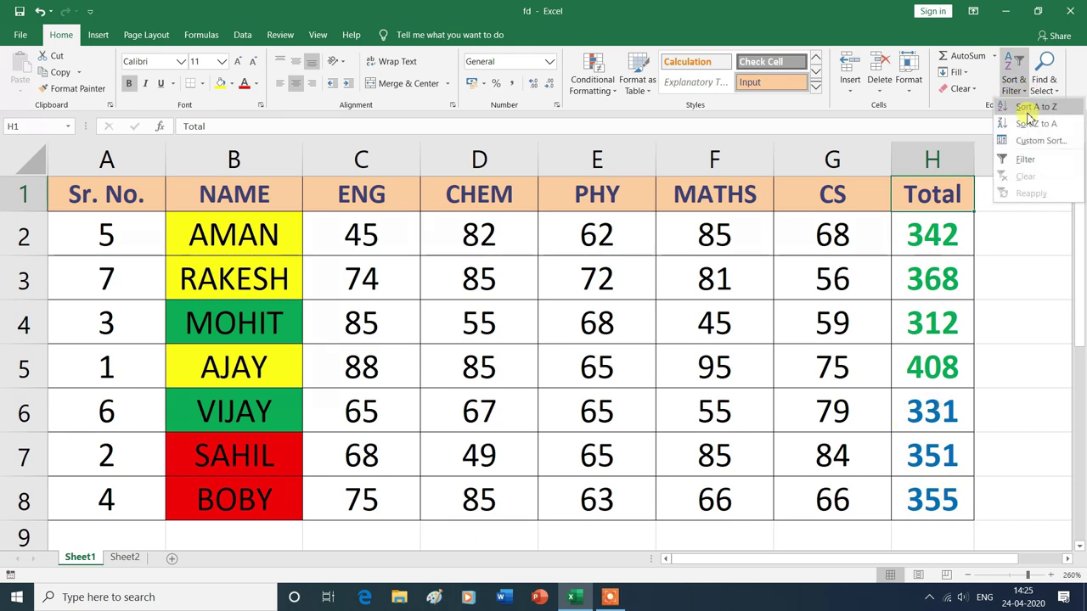
click(1037, 161)
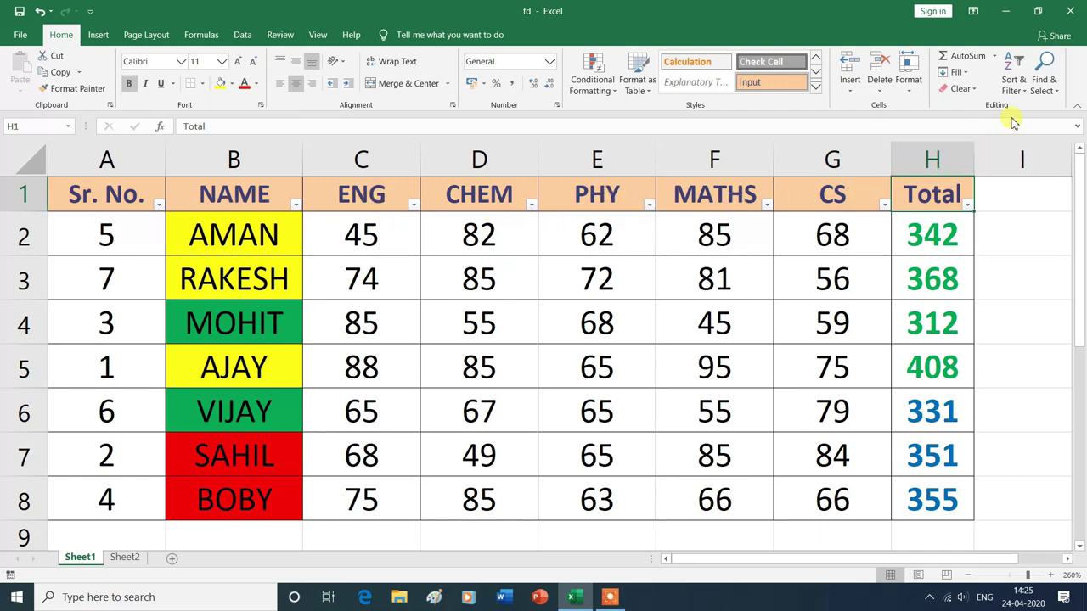
click(1019, 92)
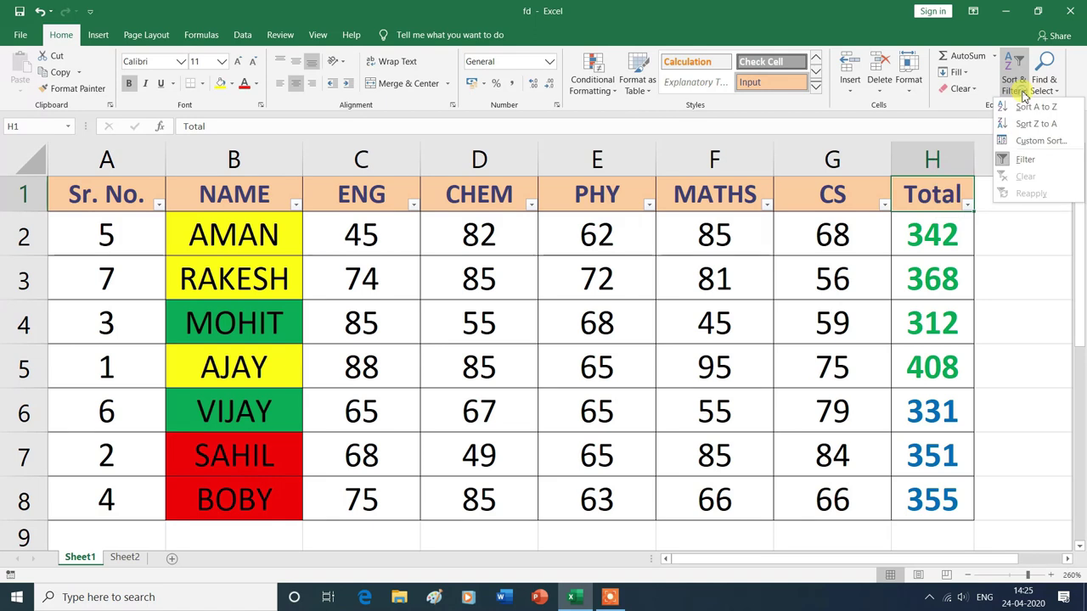
click(1021, 160)
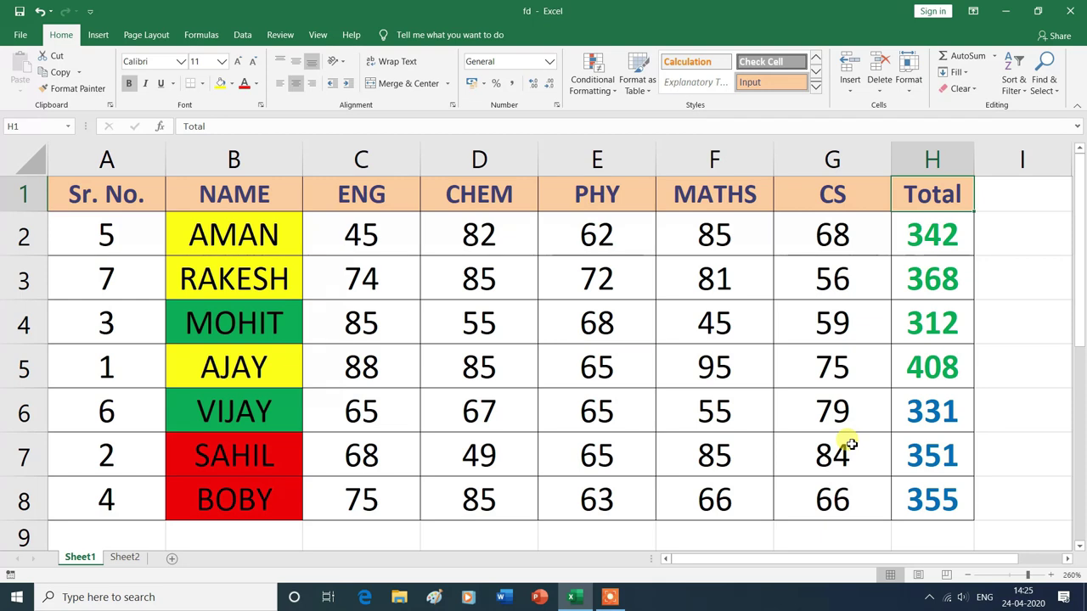
key(ctrl+shift+l)
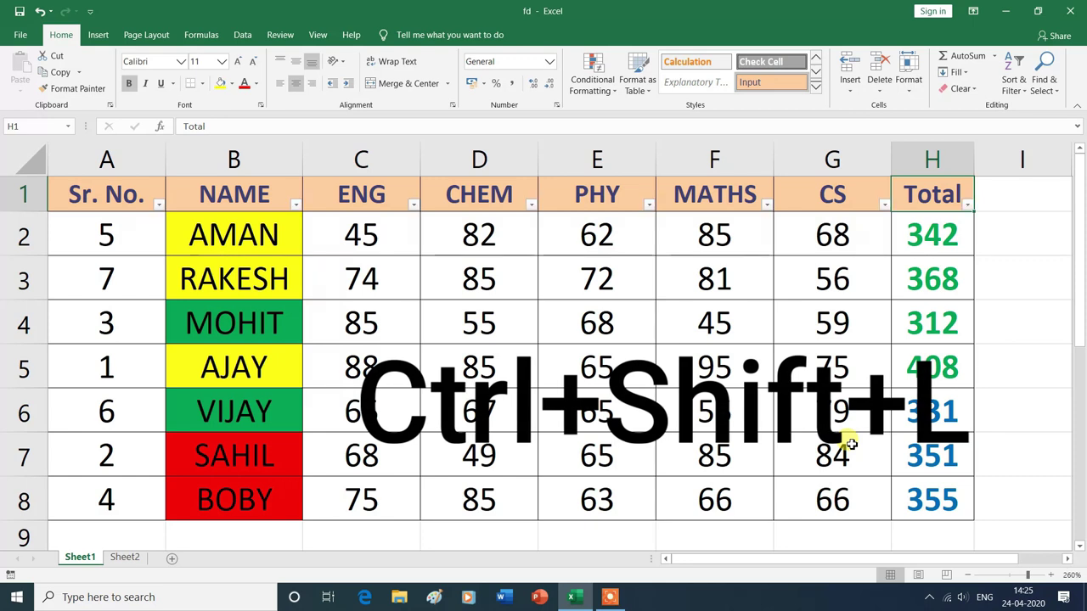
key(ctrl+shift+l)
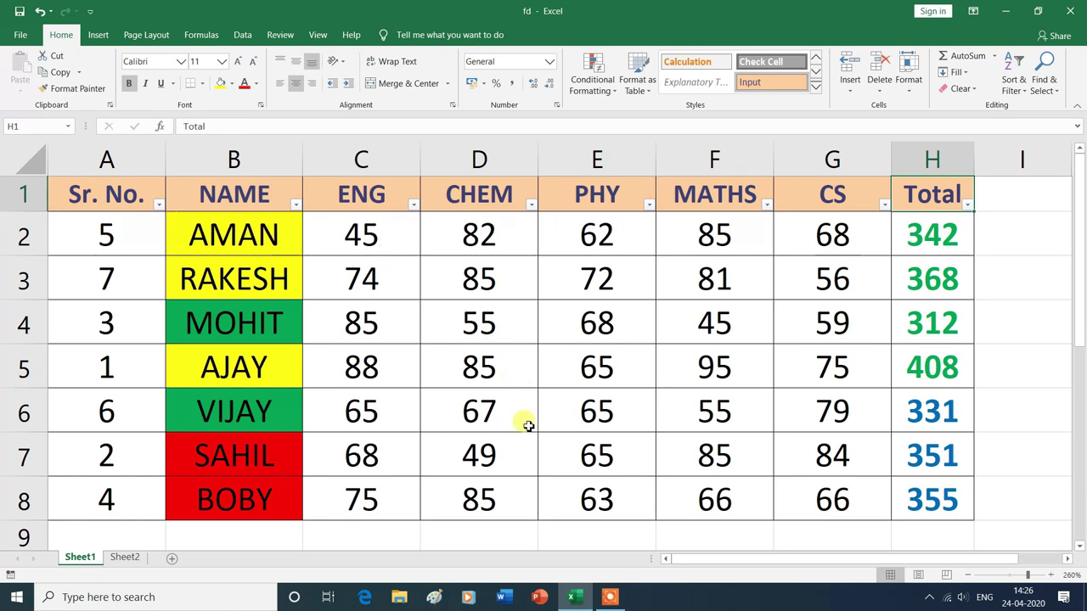
key(ctrl+shift+l)
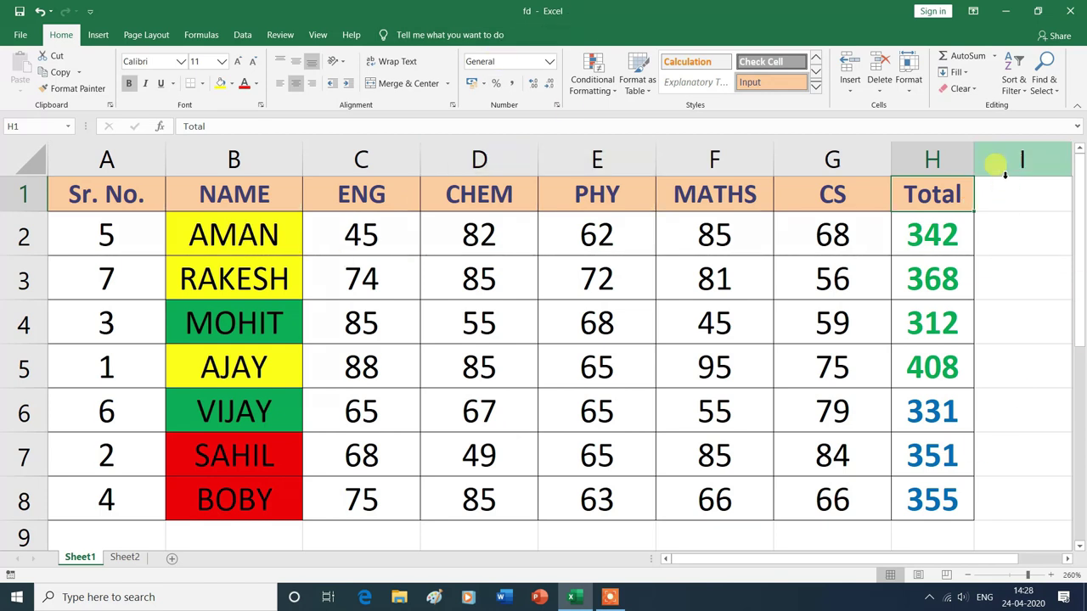
click(1022, 92)
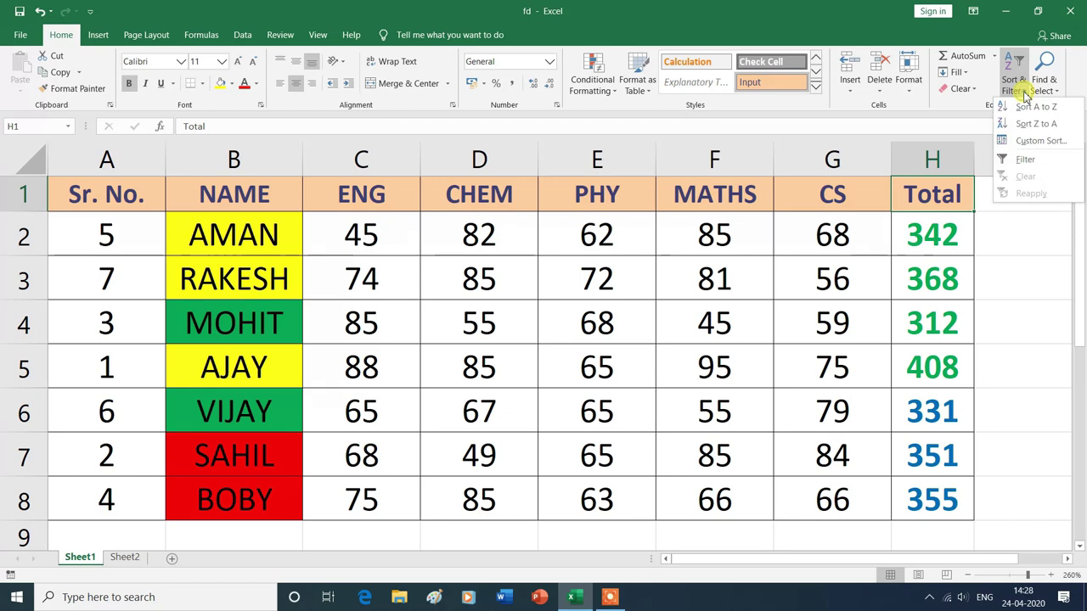
click(1024, 161)
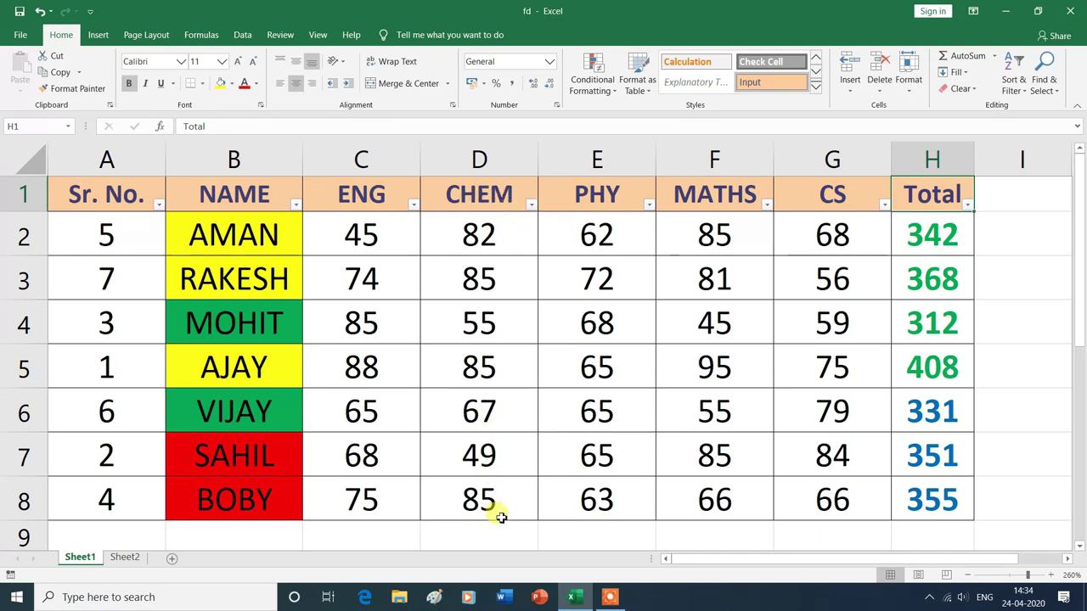
Apply a CHEM number filter equals 85.
click(532, 206)
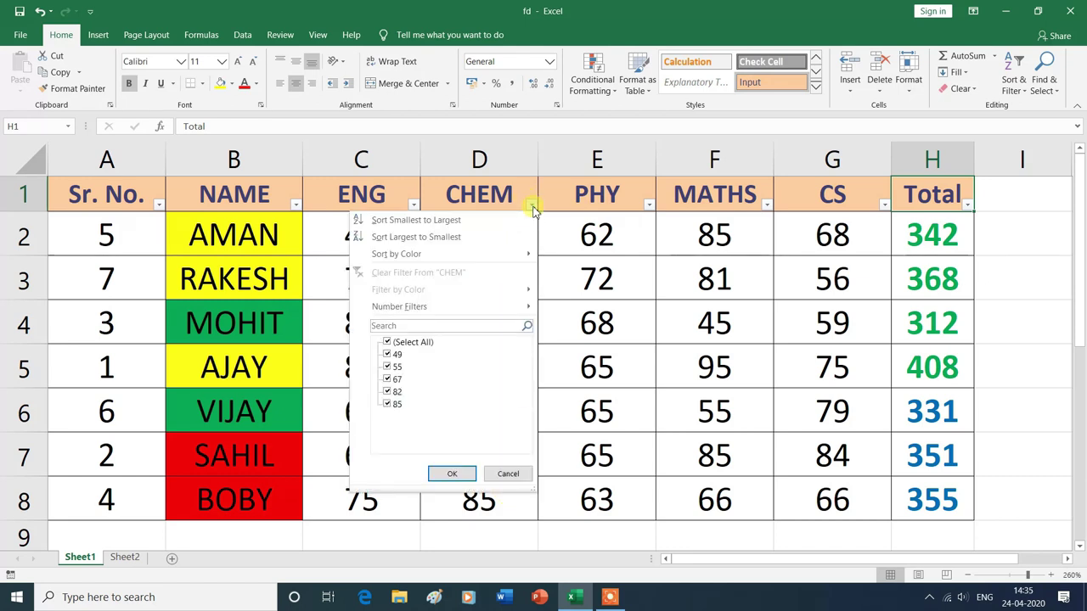
mouse_move(391, 314)
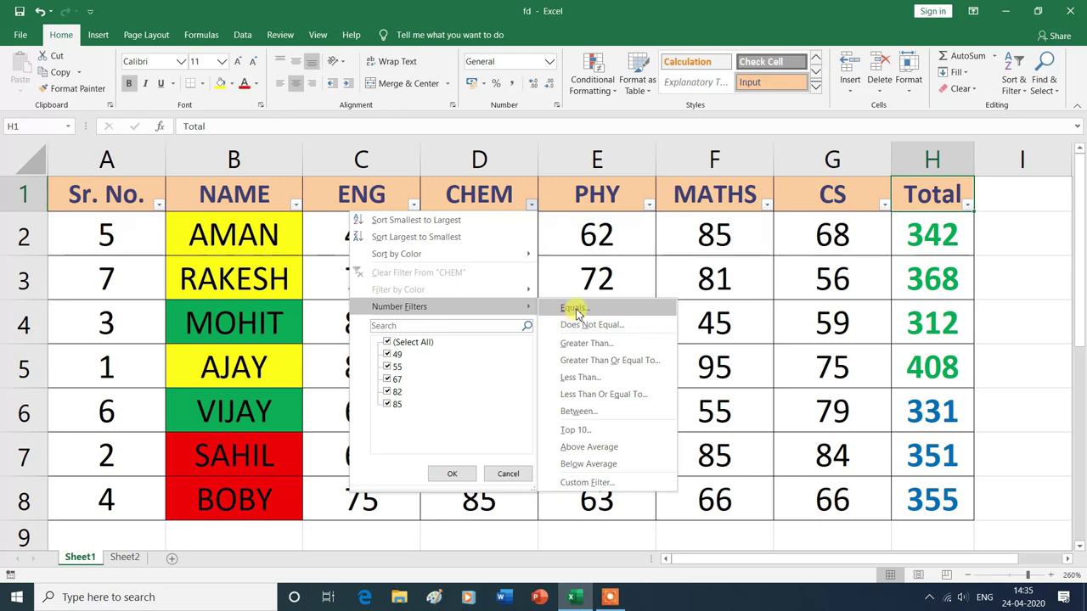
click(574, 309)
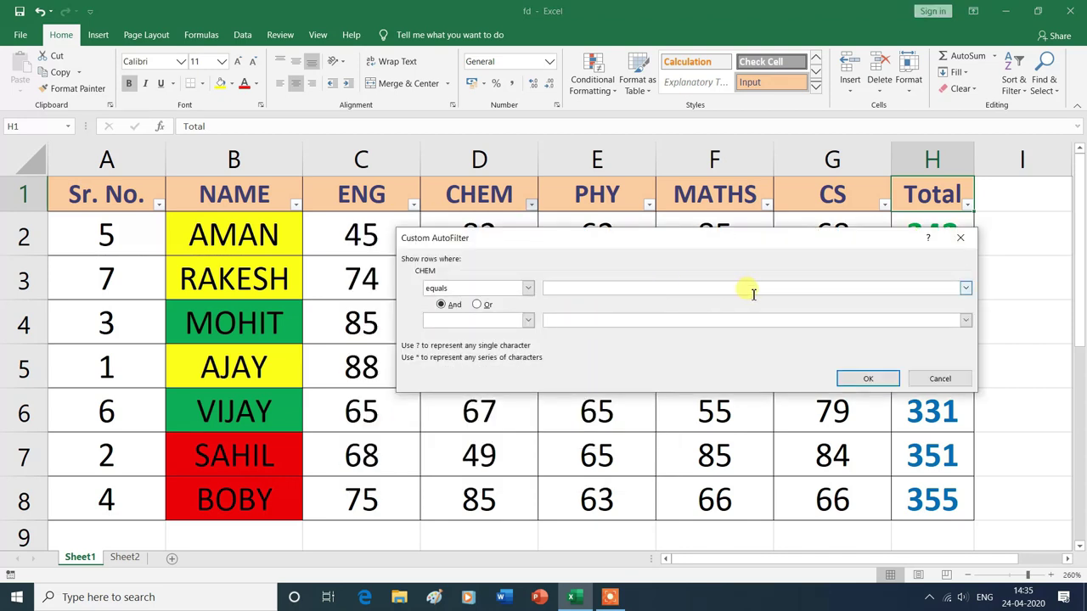
click(967, 290)
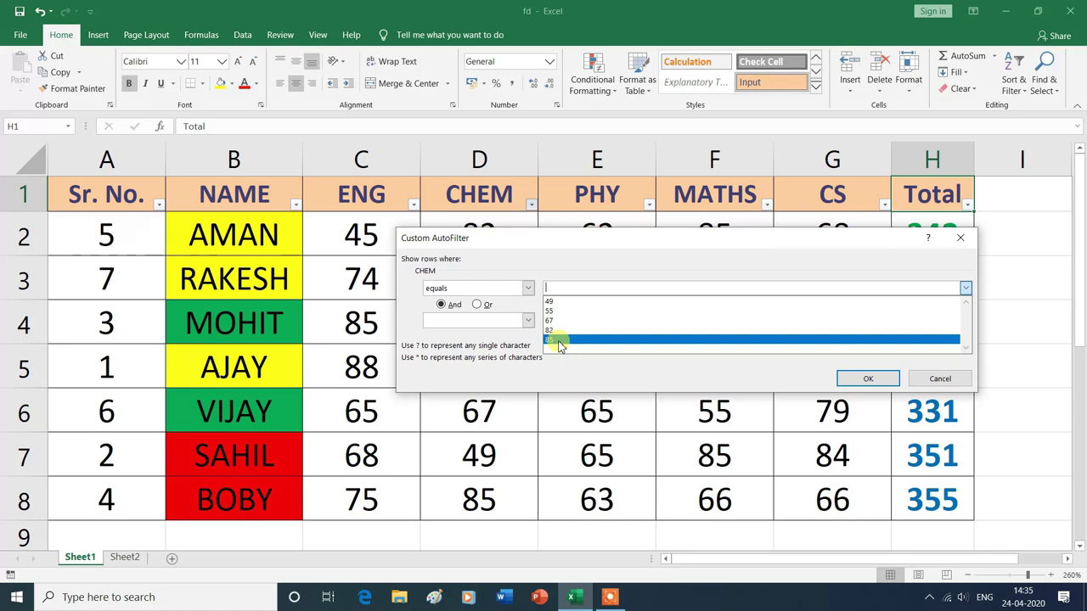
click(560, 341)
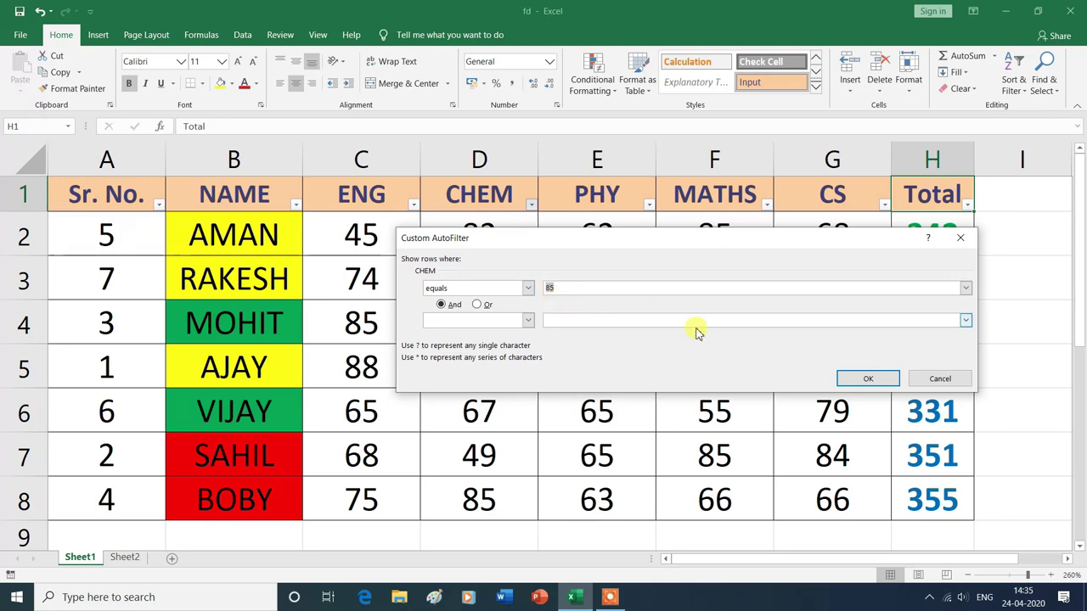
click(872, 381)
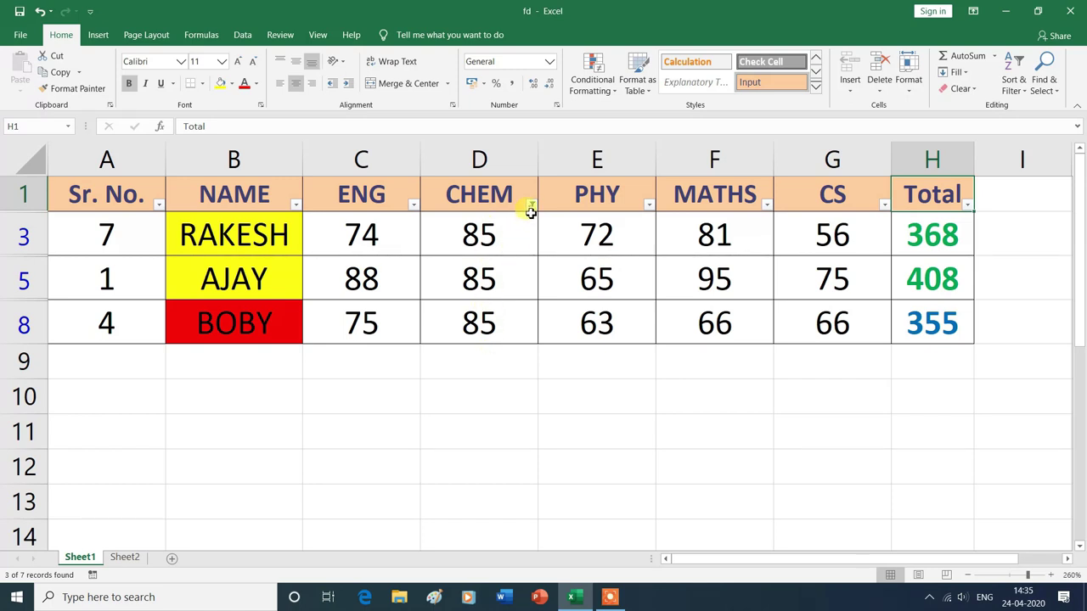
click(531, 207)
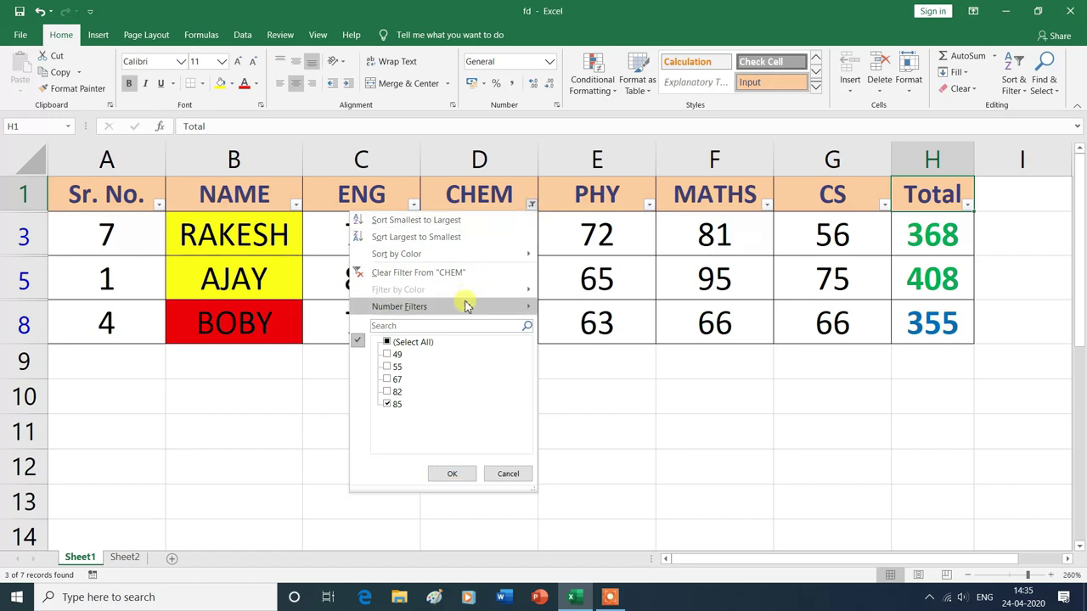
Change the CHEM number filter to does not equal 82.
mouse_move(463, 308)
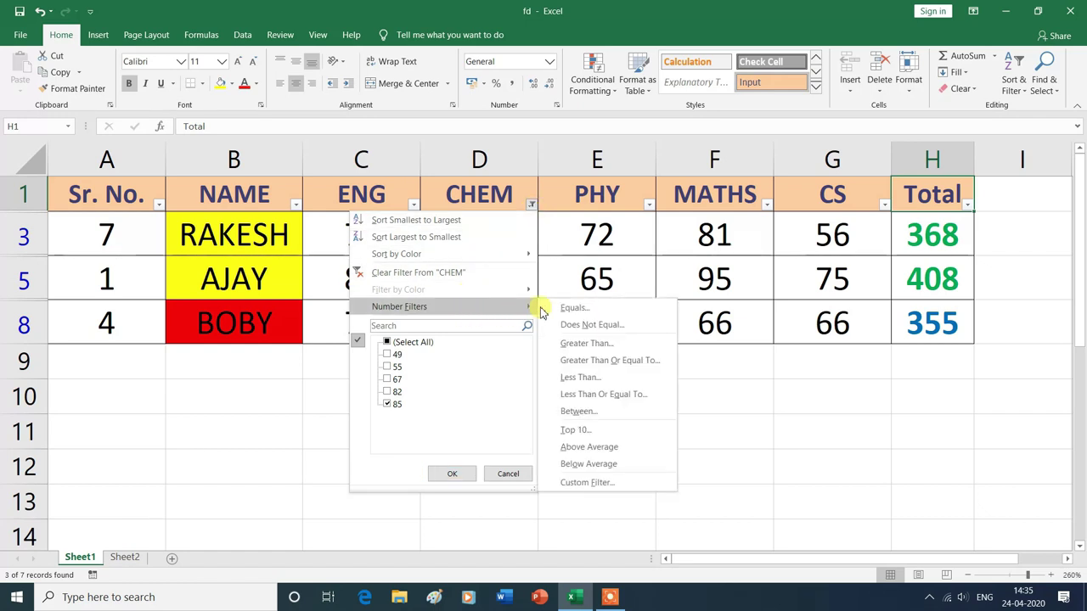
click(583, 331)
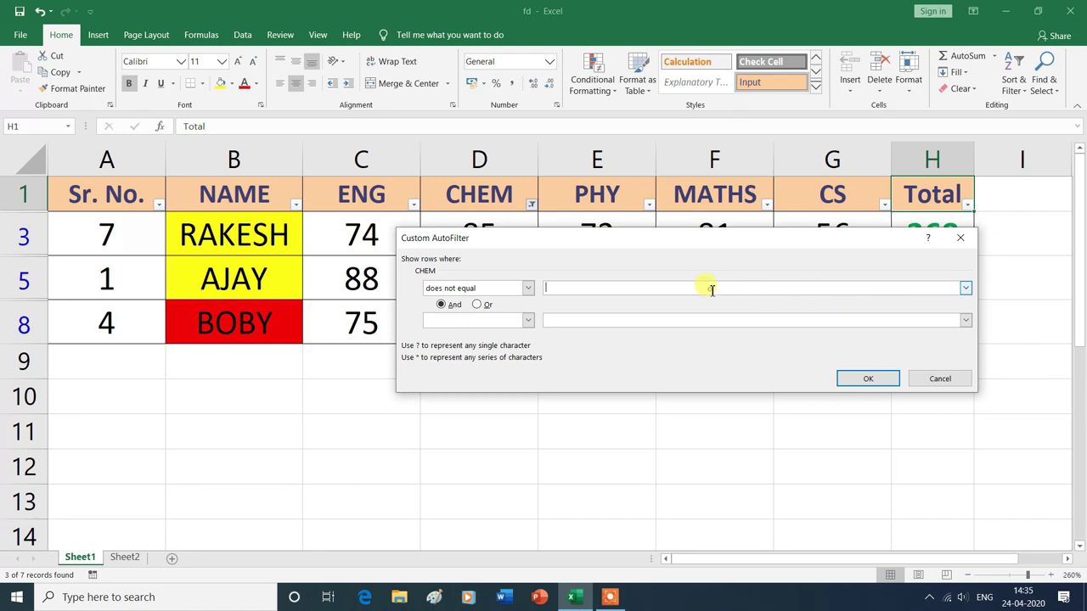
click(966, 289)
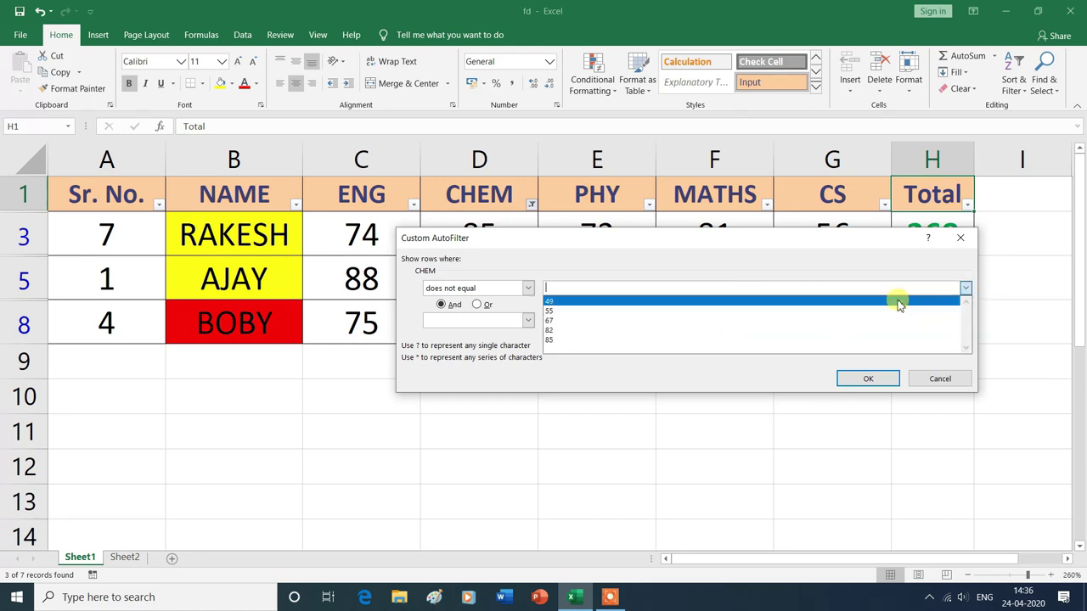
click(553, 330)
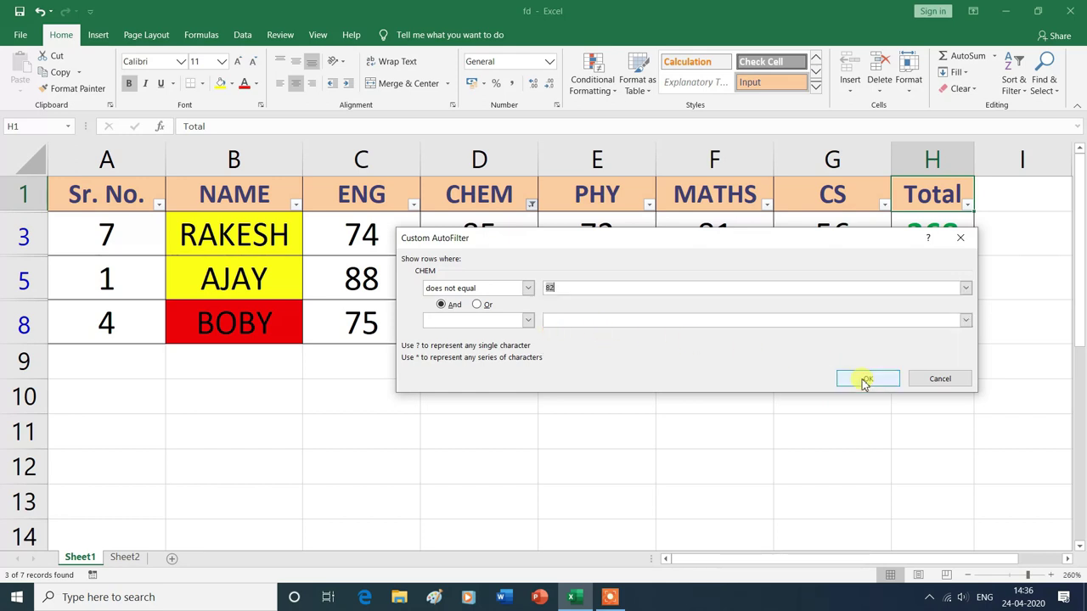
click(865, 381)
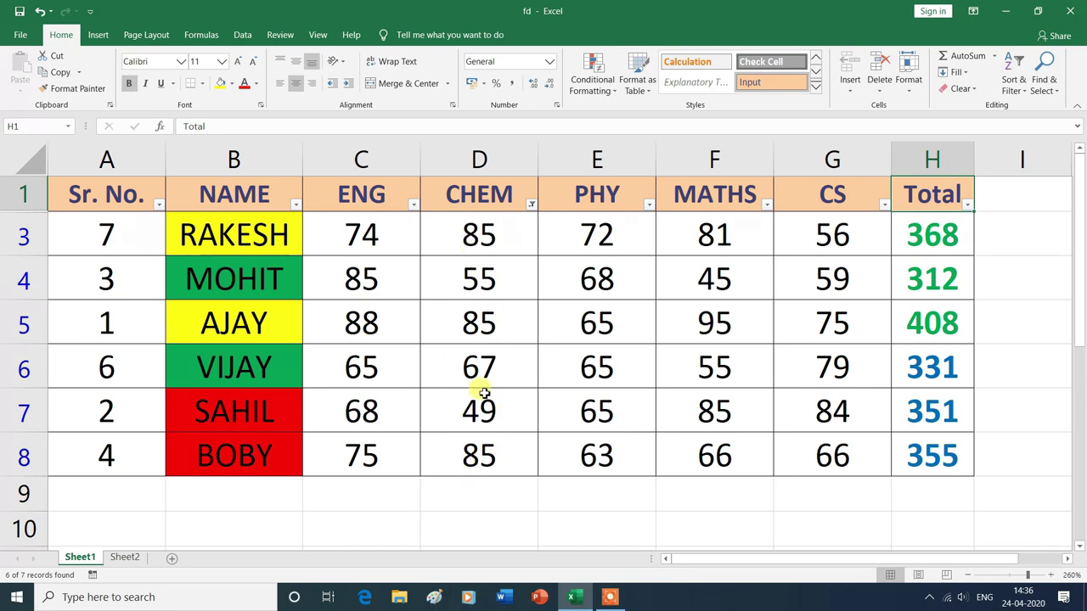
Change the CHEM number filter to greater than 82.
click(531, 205)
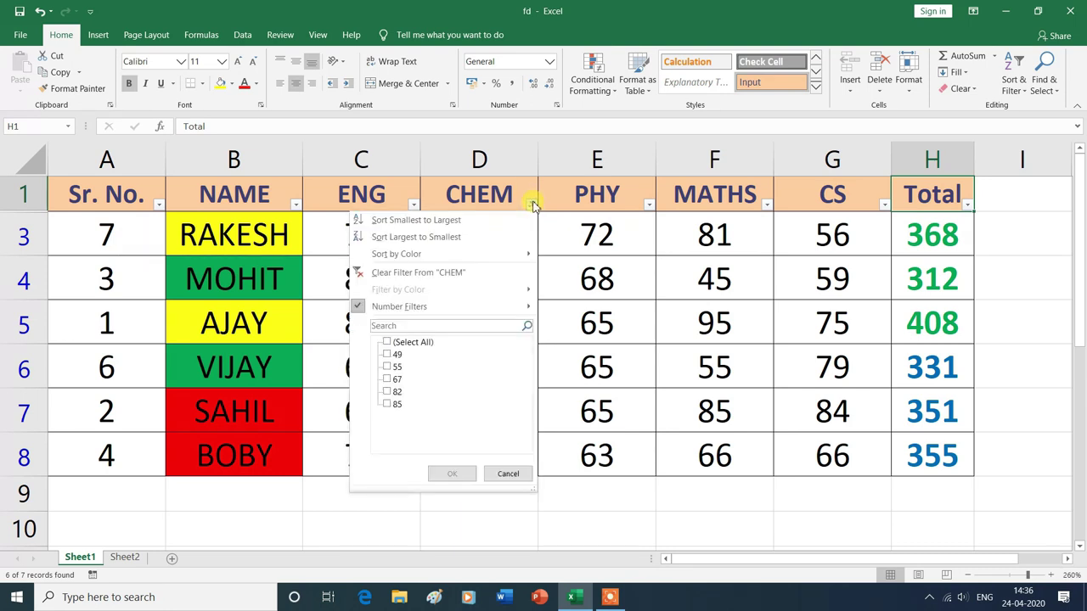
mouse_move(514, 312)
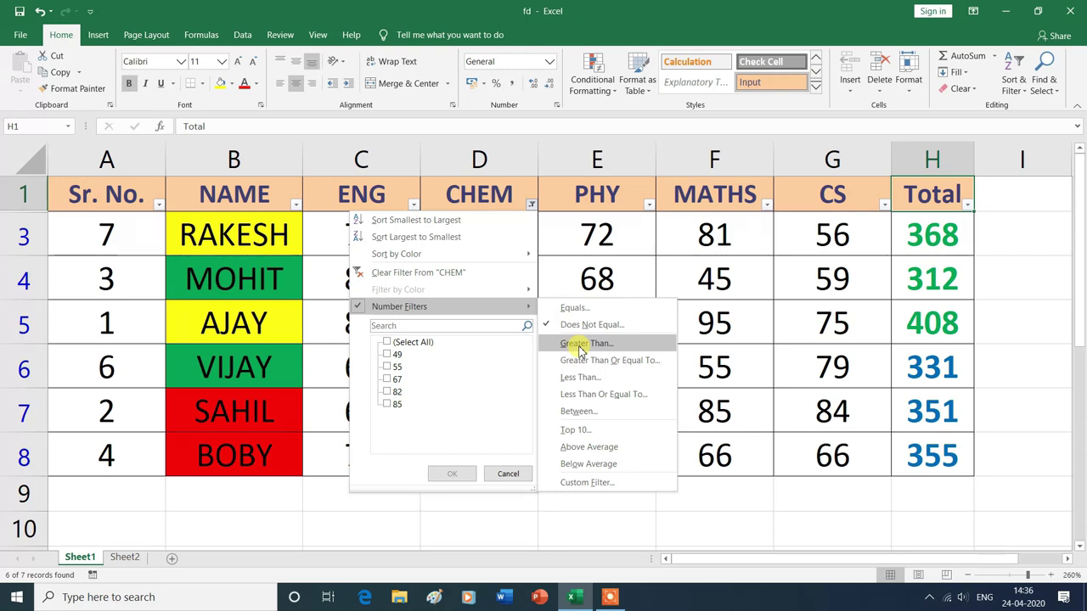
click(585, 343)
click(965, 288)
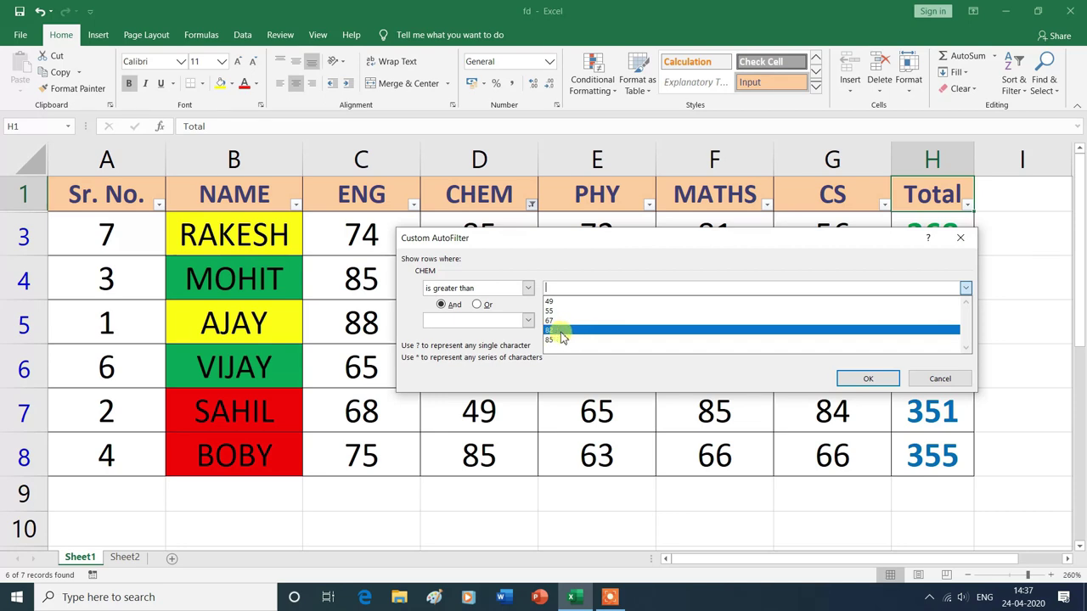
click(561, 330)
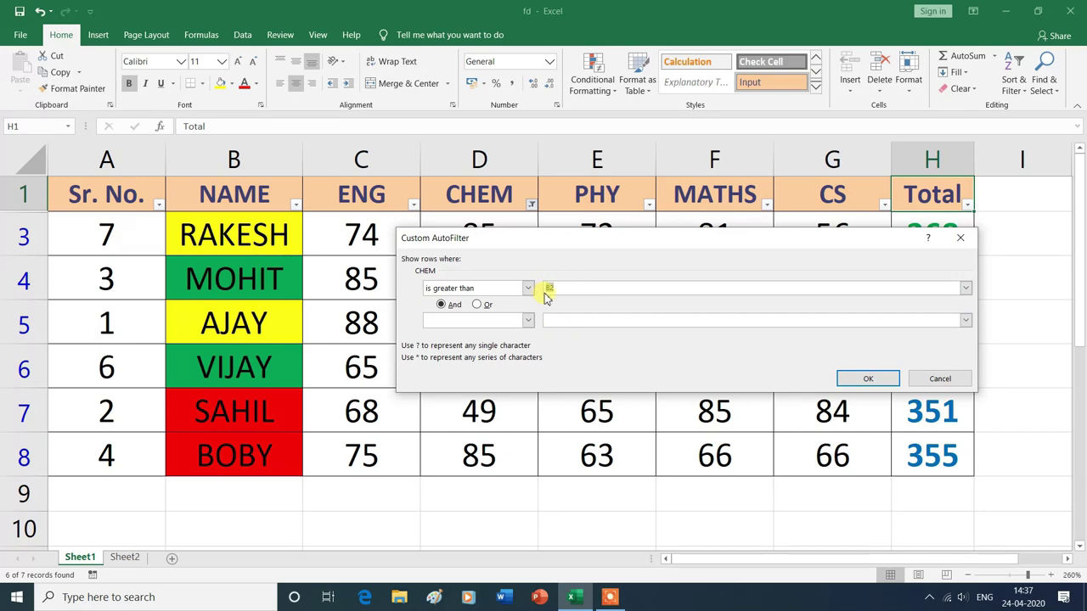
click(862, 382)
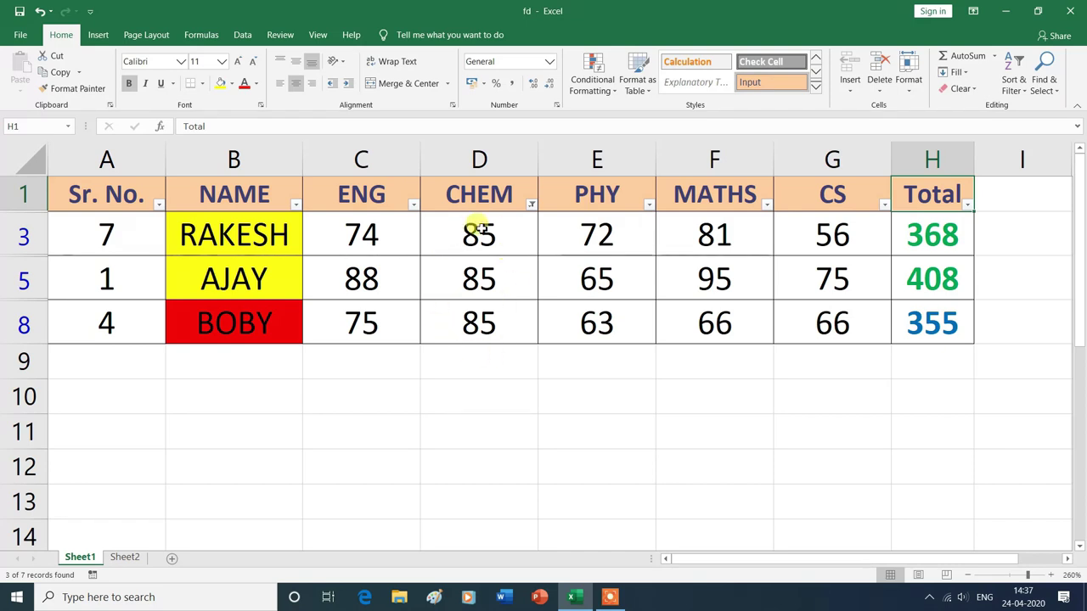
click(531, 210)
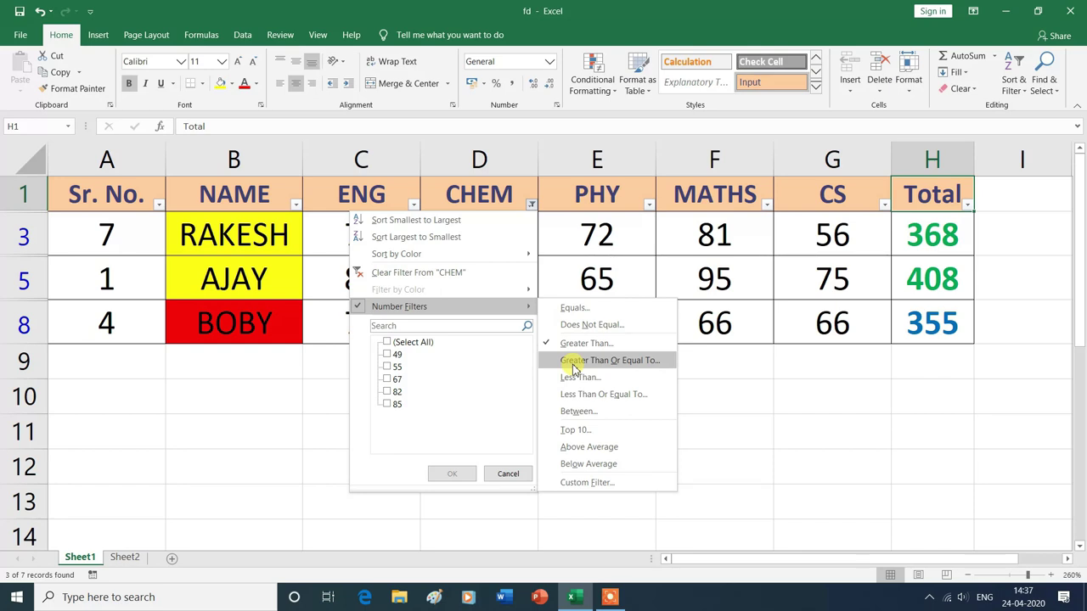
Change the CHEM number filter to greater than or equal to 67.
click(574, 363)
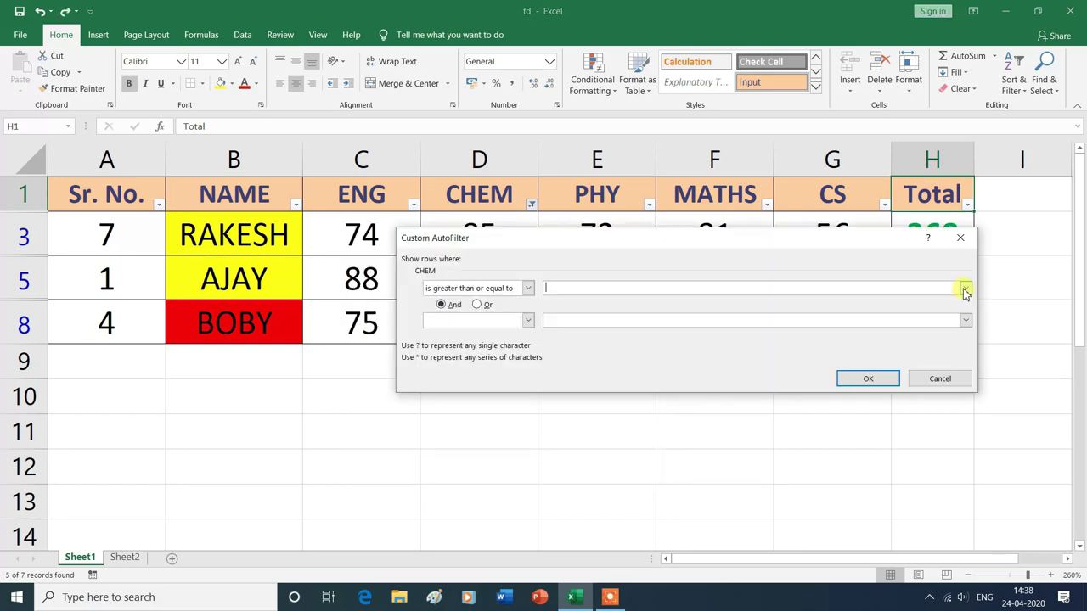
click(966, 290)
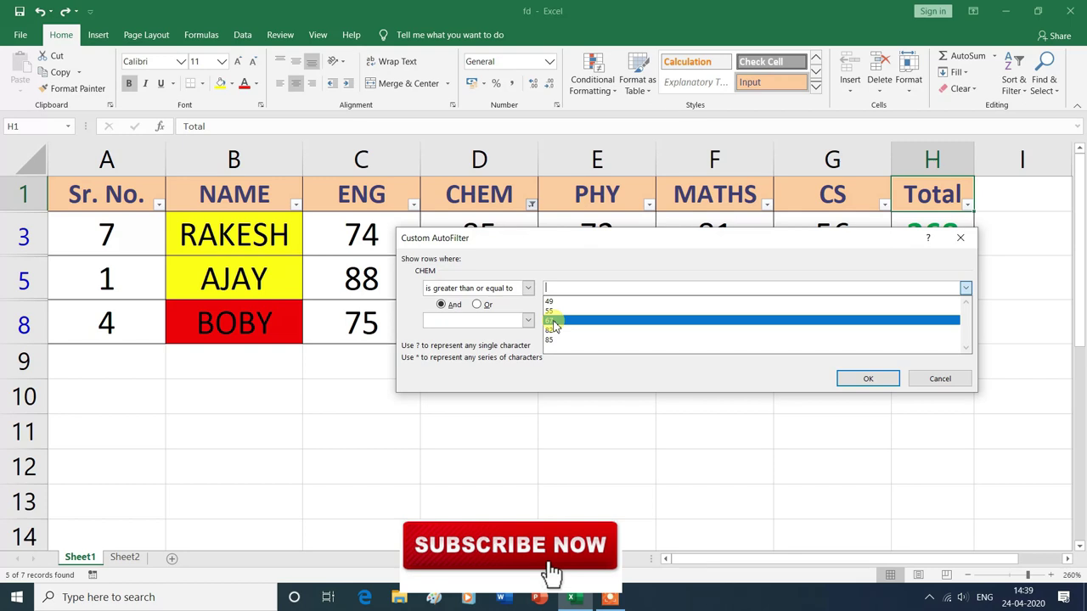
click(553, 321)
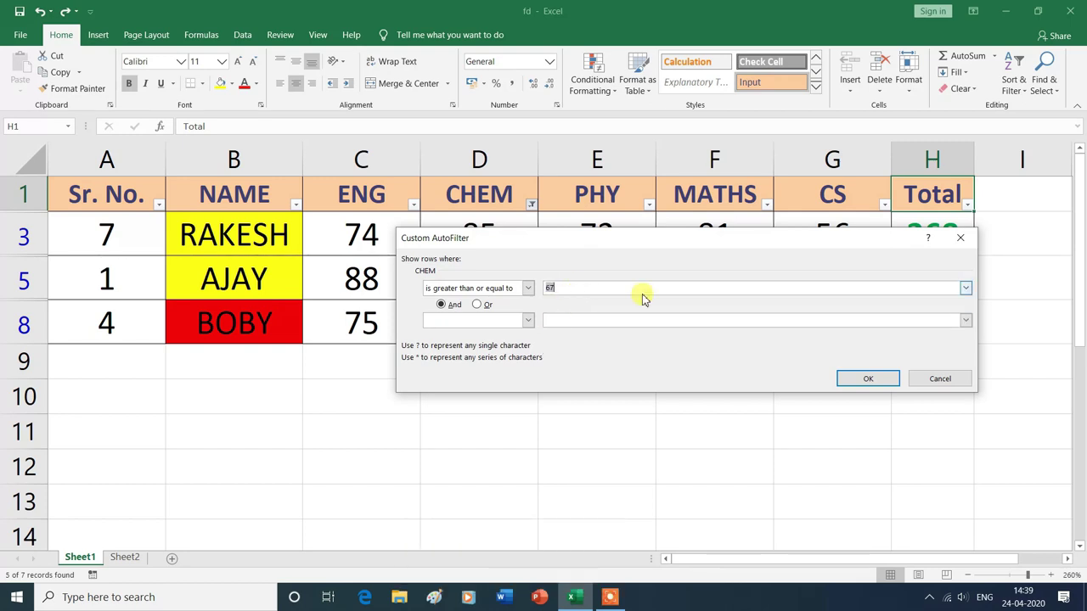
click(870, 379)
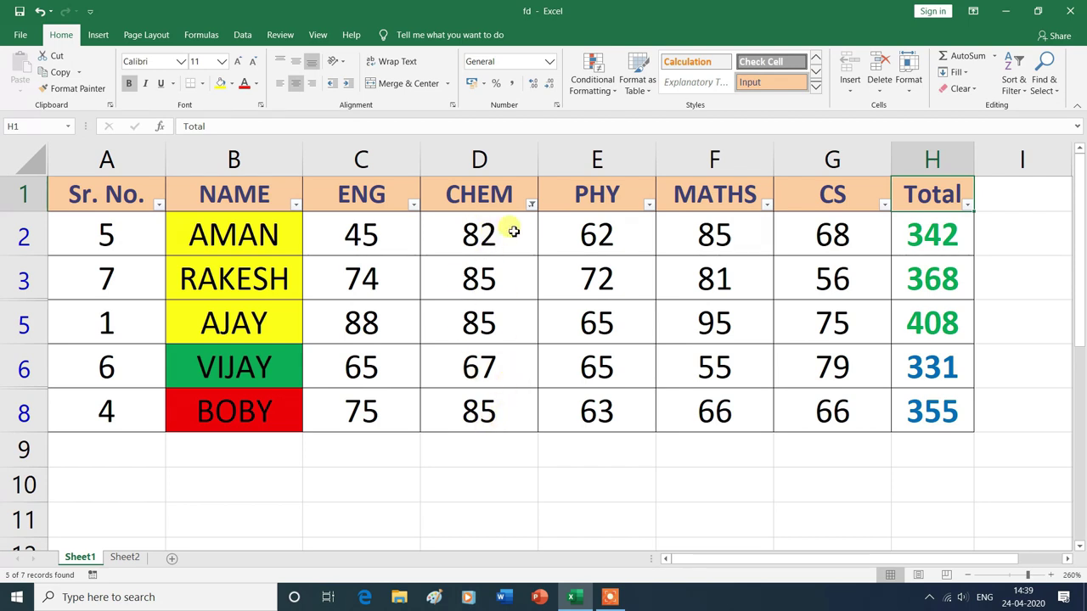
click(531, 207)
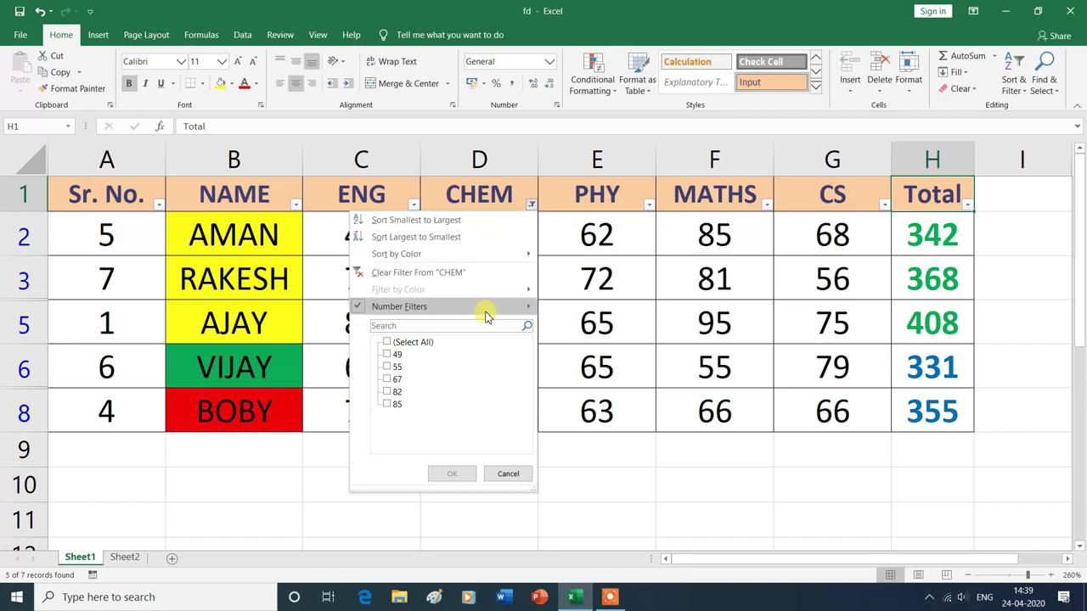
Change the CHEM number filter to less than 55.
mouse_move(487, 313)
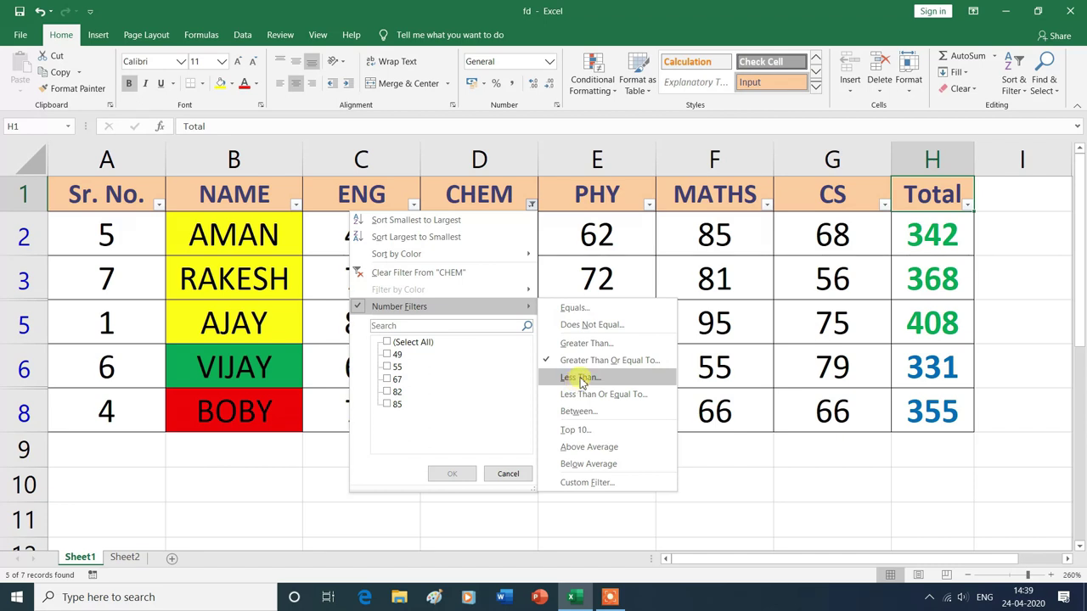
click(580, 380)
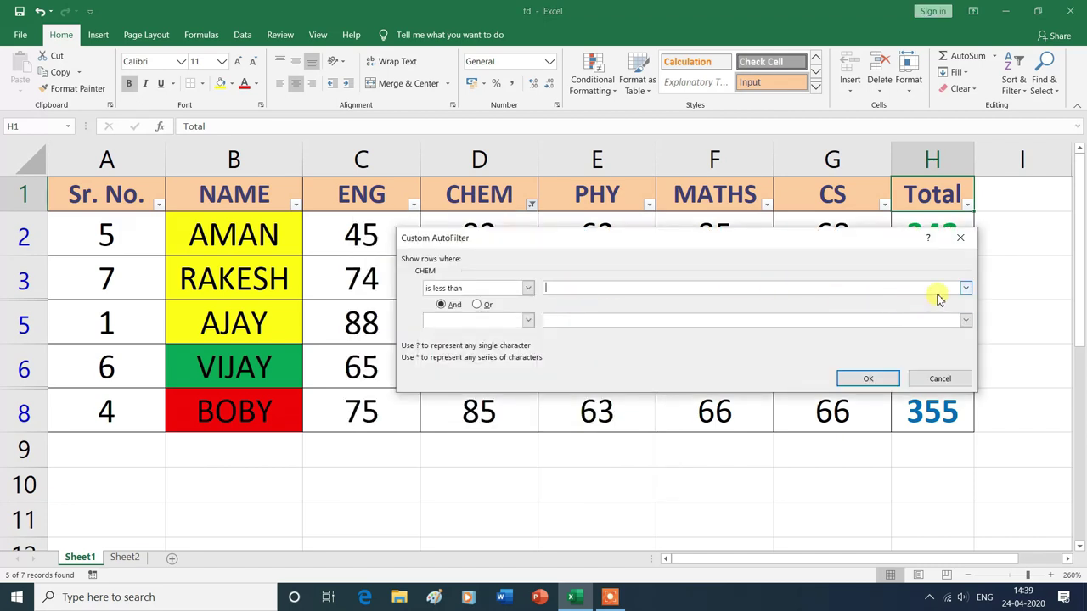
click(965, 289)
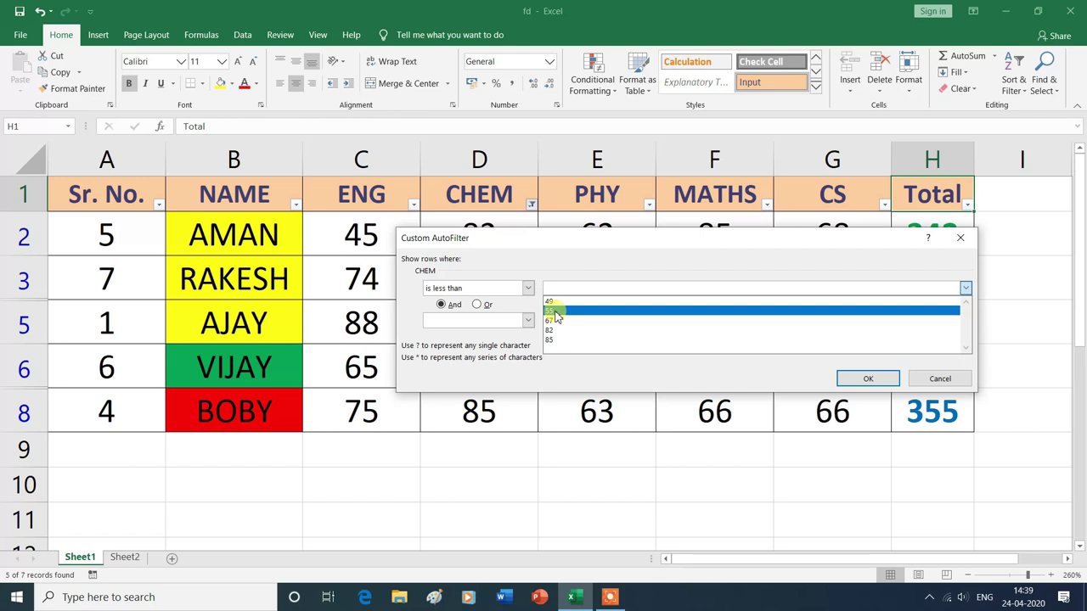
click(554, 311)
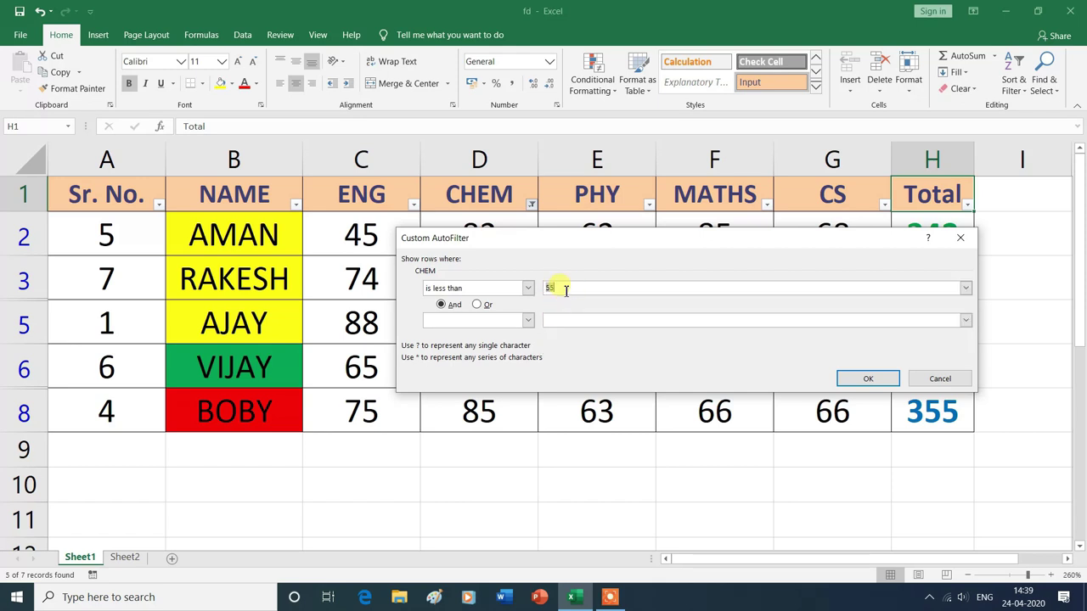
click(873, 378)
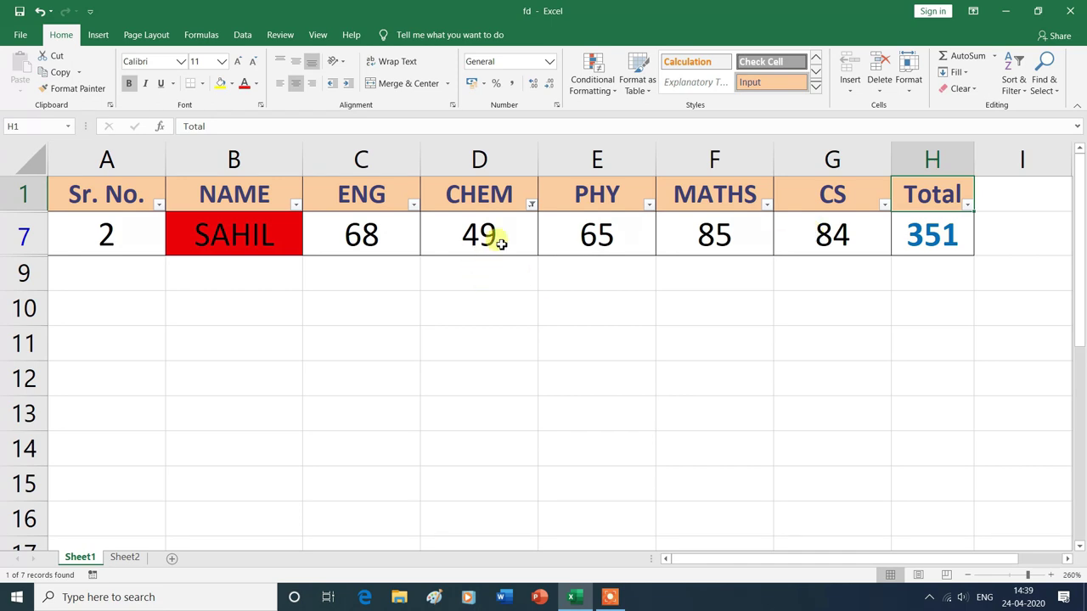
click(531, 206)
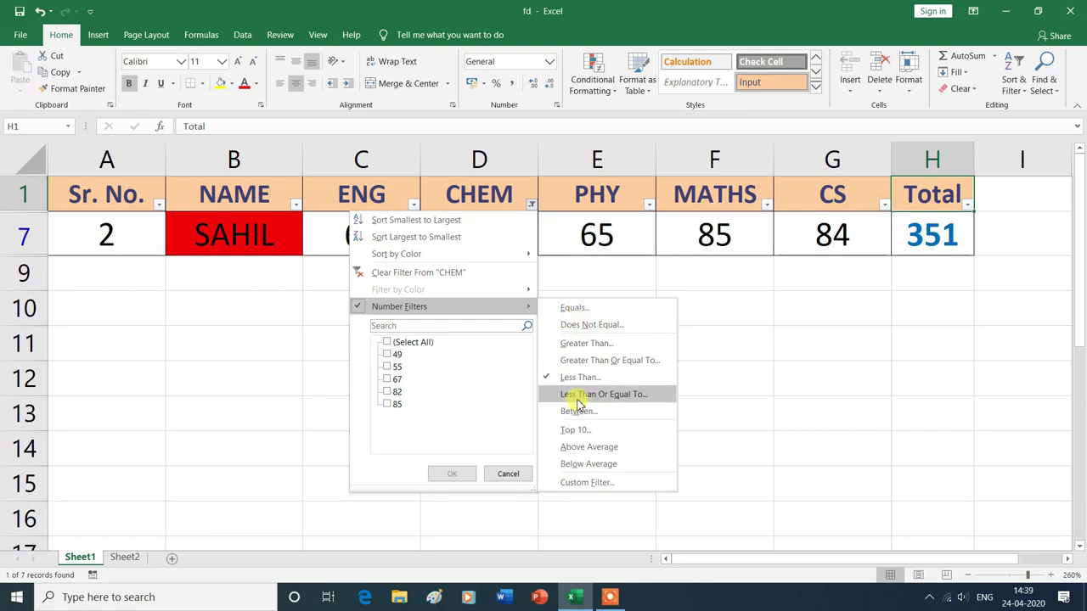
Change the CHEM number filter to less than or equal to 55.
click(581, 397)
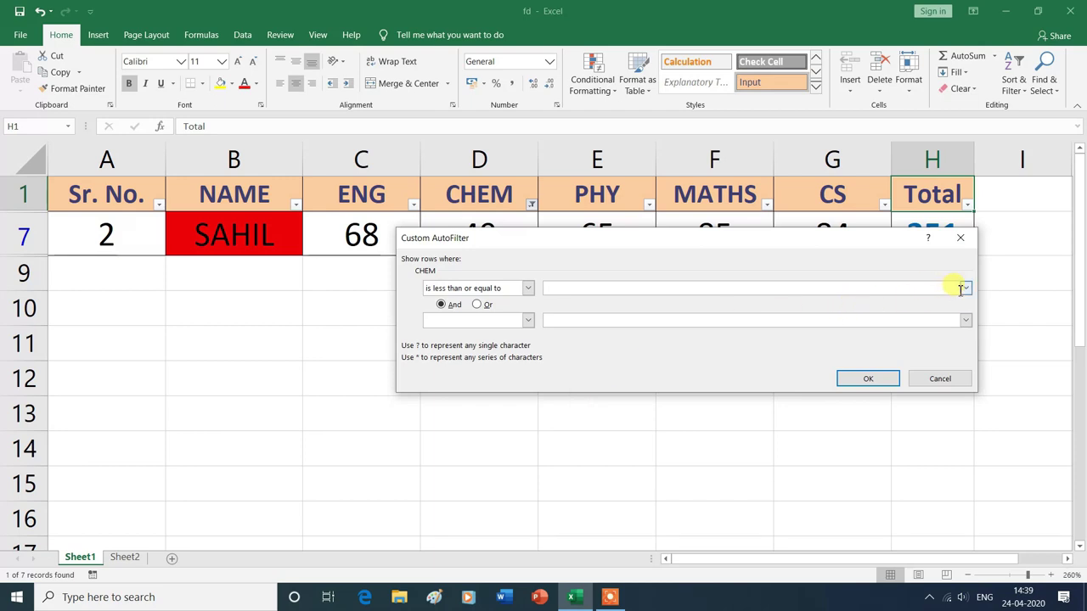
click(965, 290)
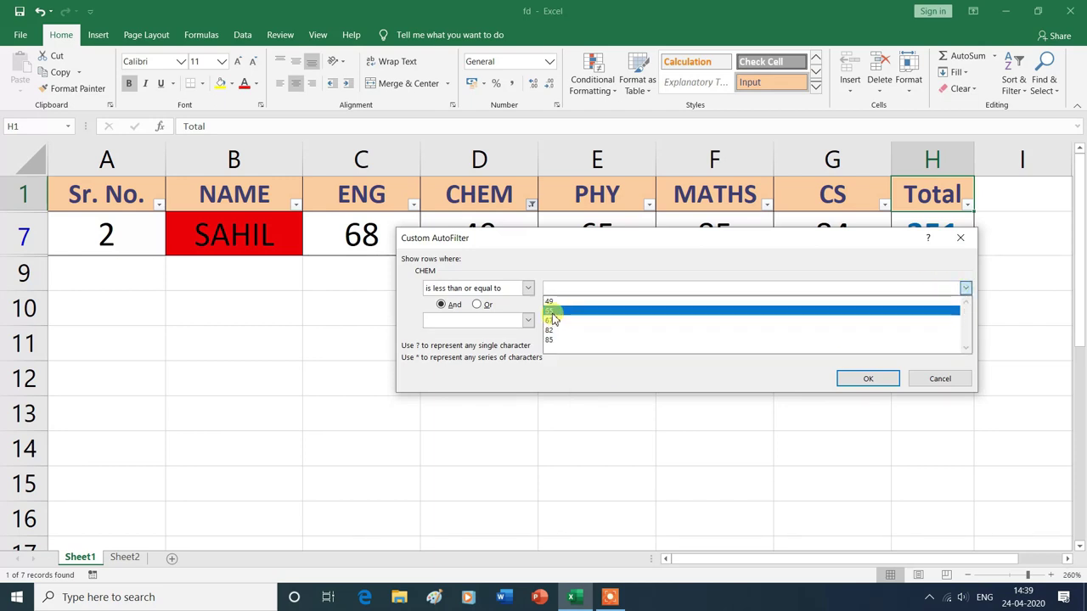
click(553, 316)
click(868, 378)
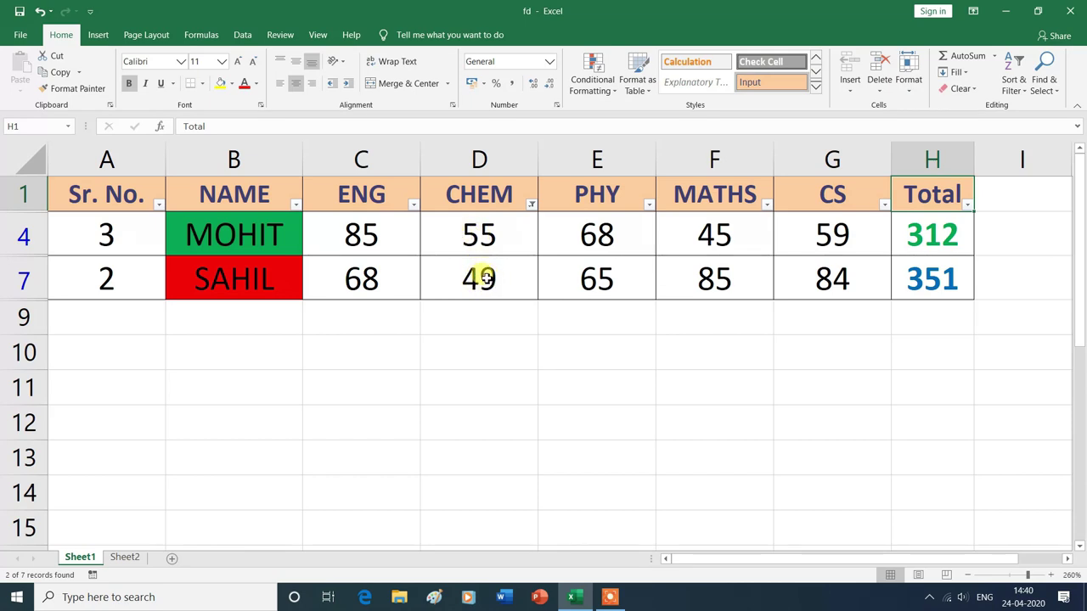
click(531, 206)
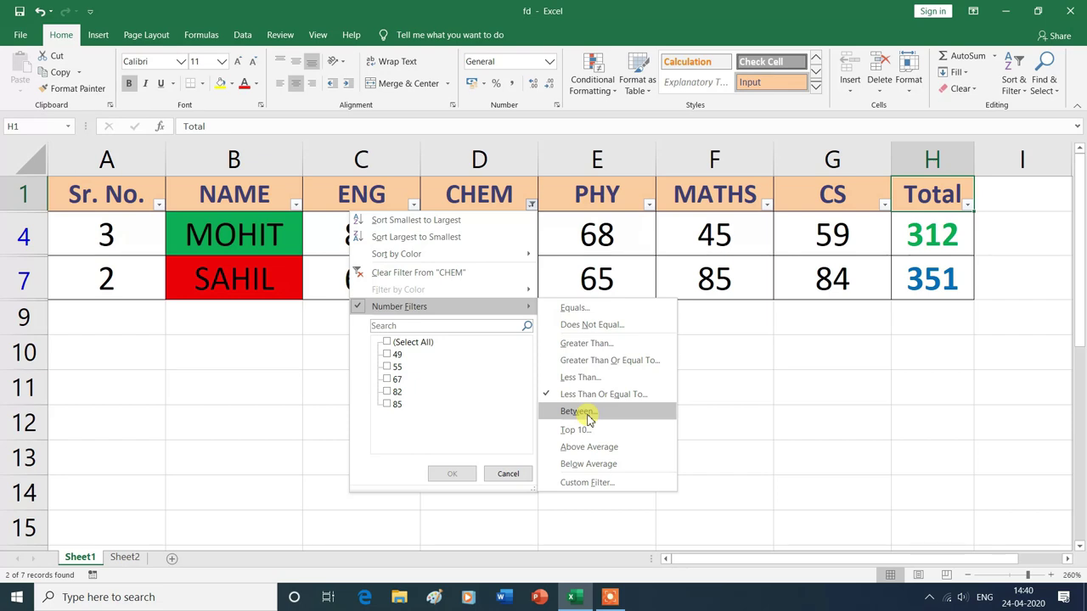
Filter CHEM to marks between 67 and 85, showing five of seven students.
click(588, 414)
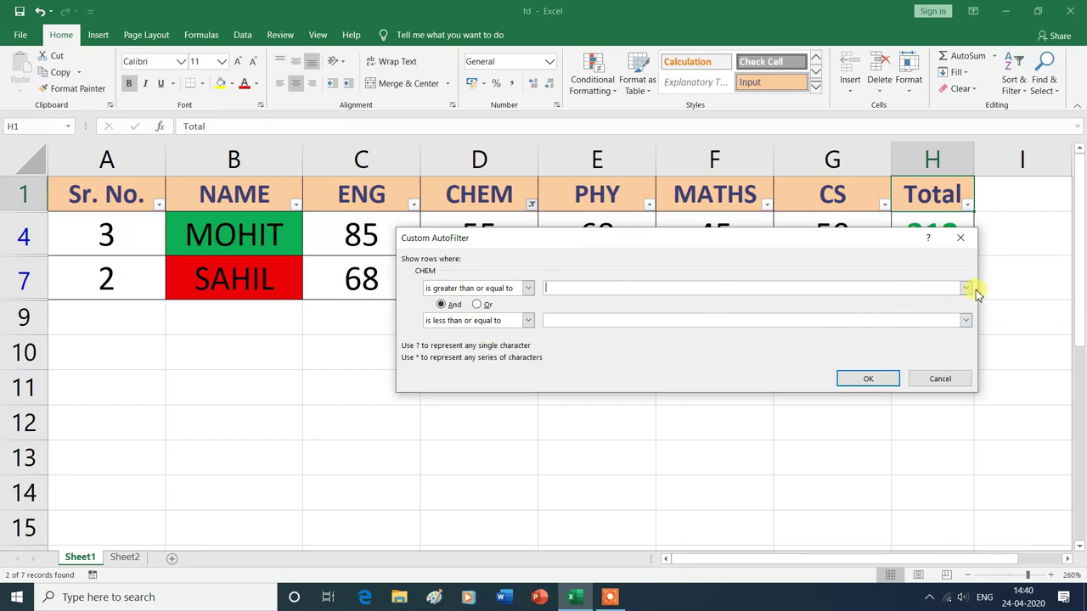
click(967, 290)
click(549, 321)
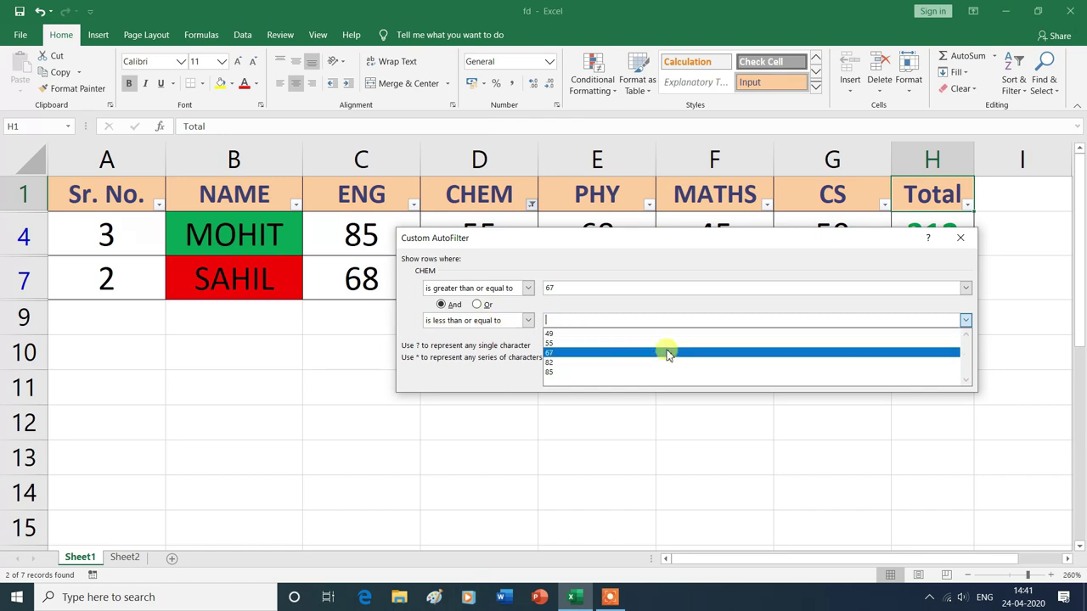
click(557, 374)
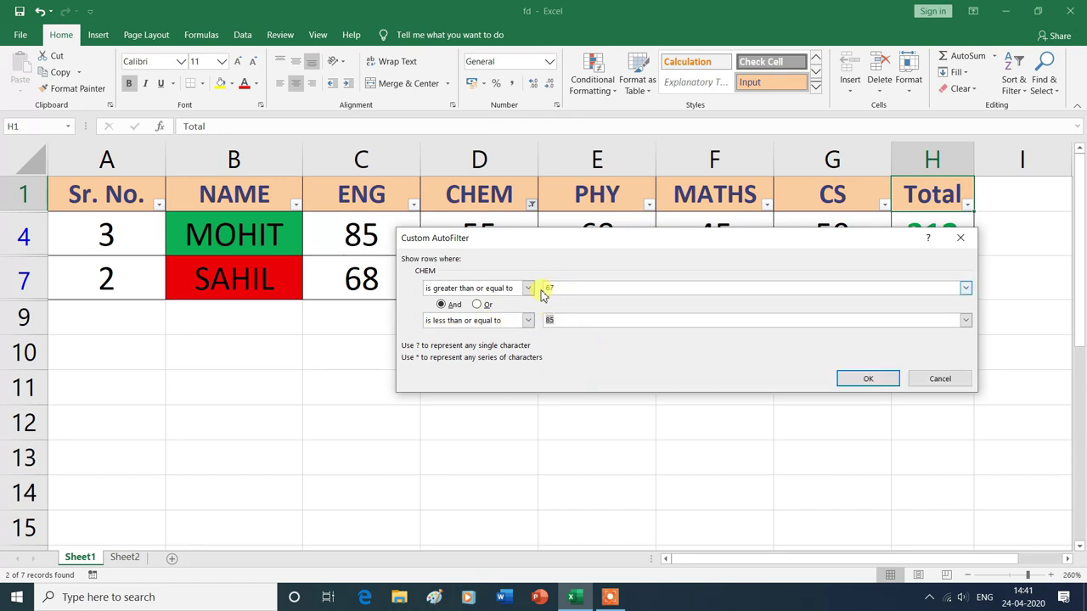
click(556, 320)
click(866, 378)
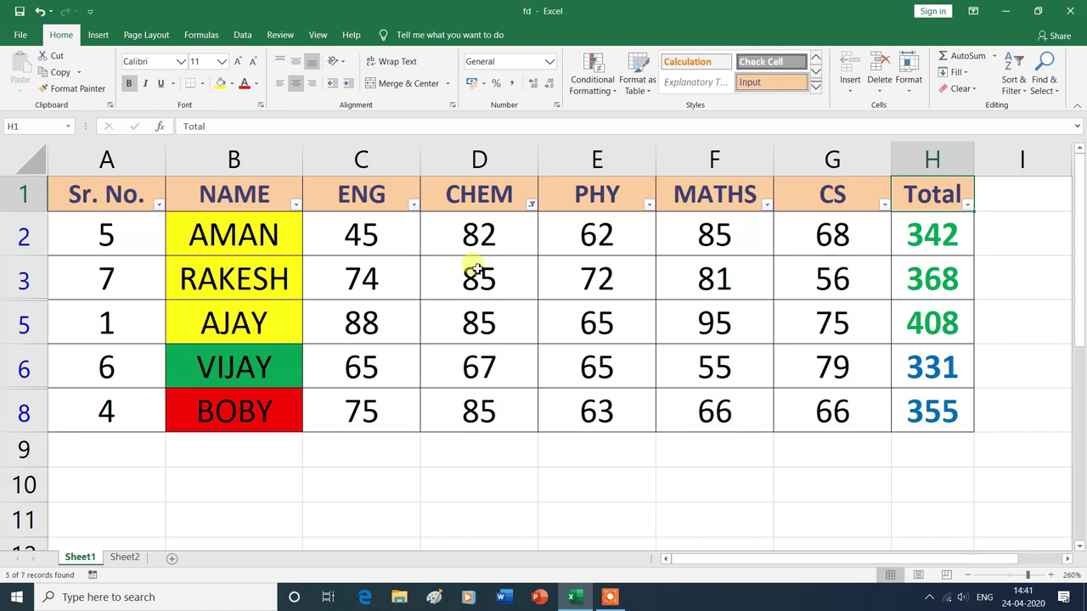
click(533, 207)
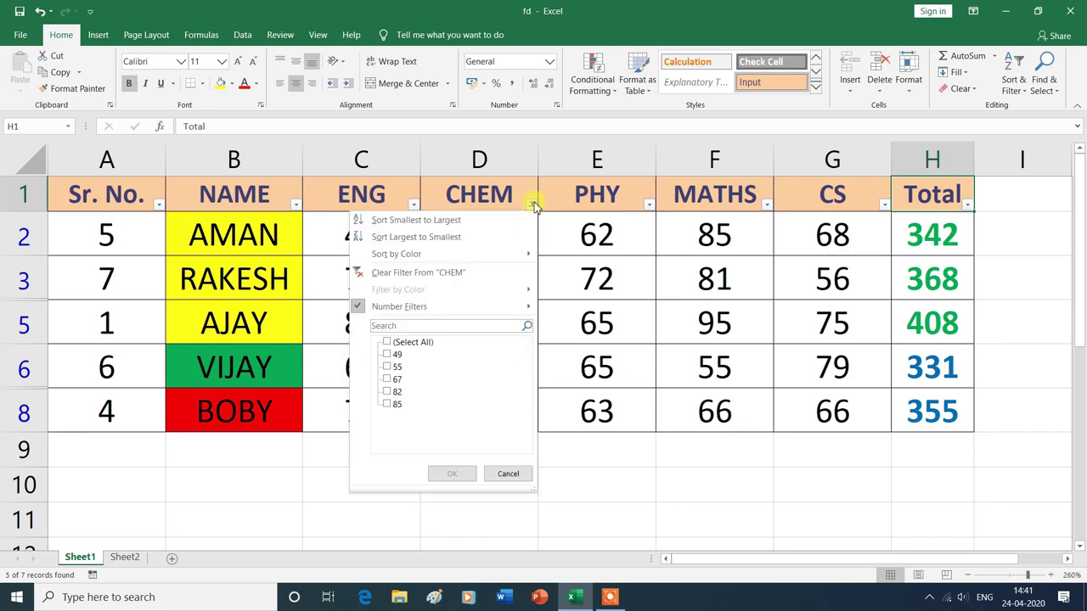
Apply a Top 3 items filter to CHEM, leaving RAKESH, AJAY and BOBY.
mouse_move(477, 314)
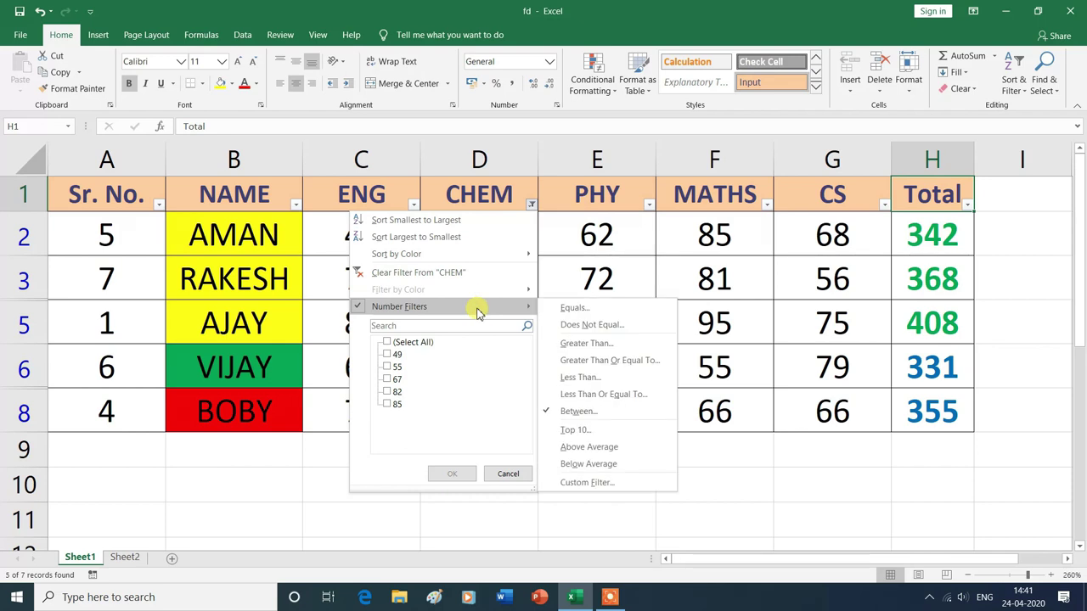
click(581, 433)
text(3)
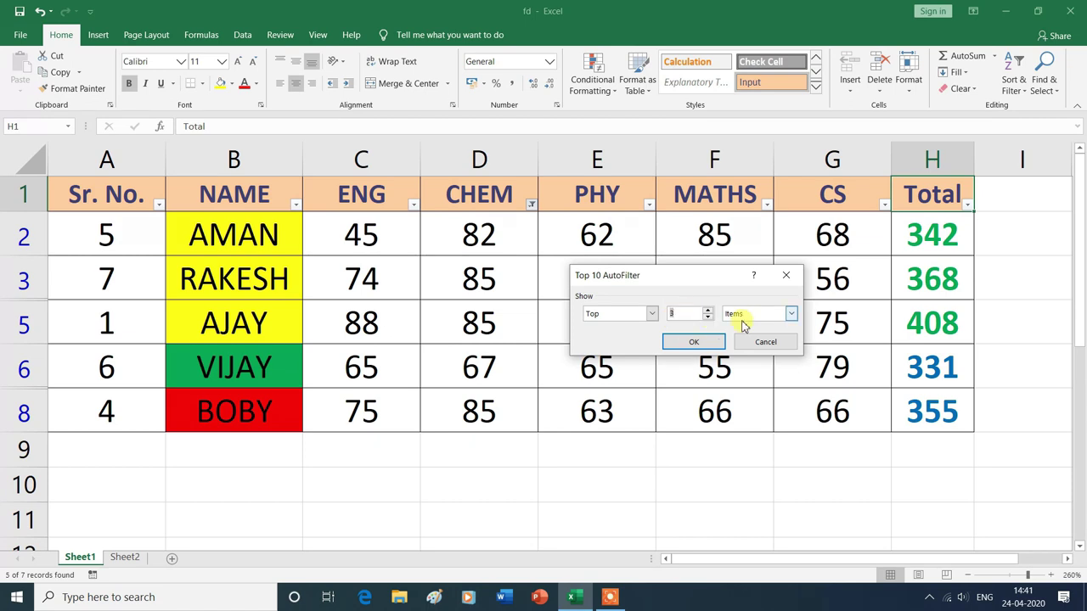
click(697, 344)
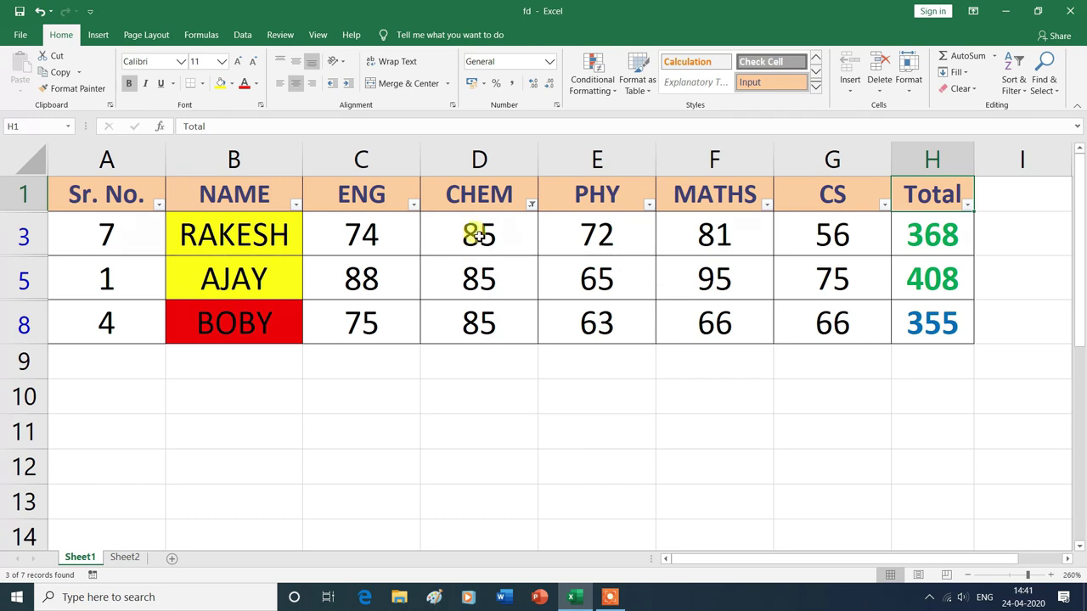
click(530, 205)
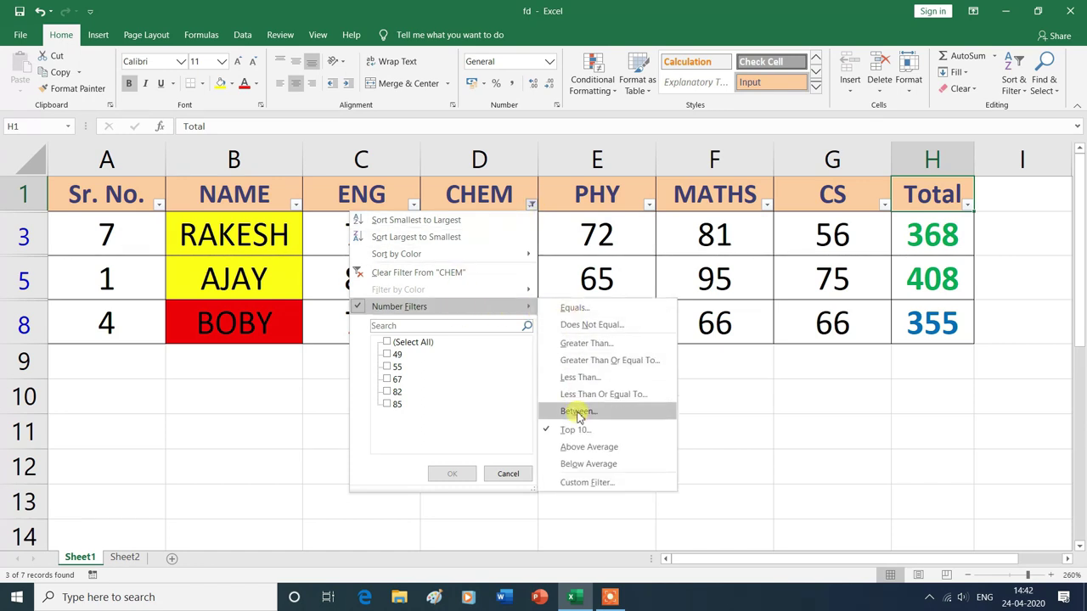
Apply an Above Average CHEM filter, then switch it to Below Average to leave MOHIT, VIJAY and SAHIL.
click(577, 449)
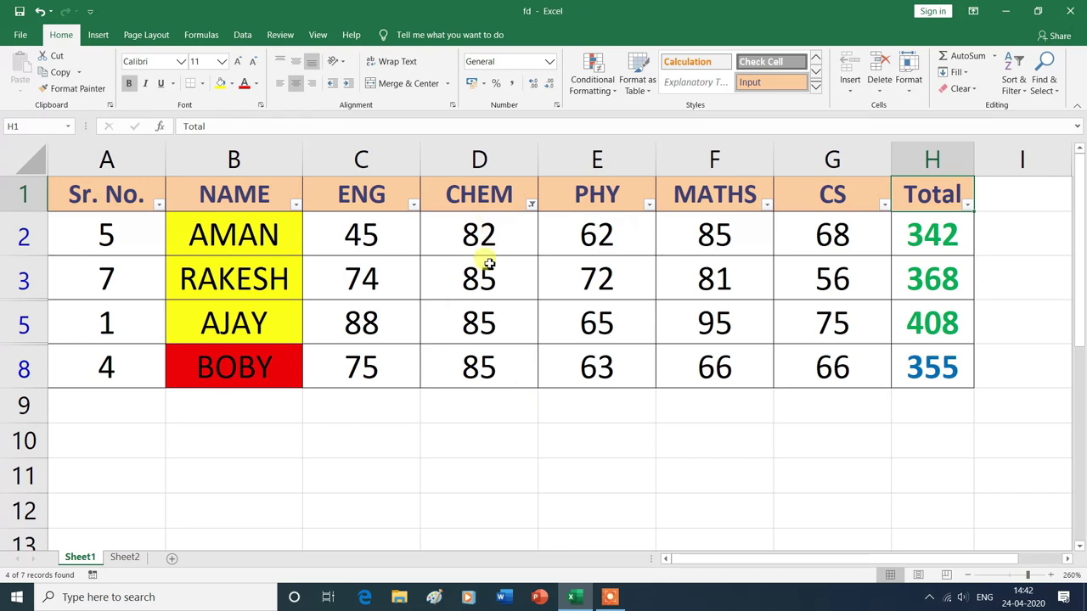
click(532, 205)
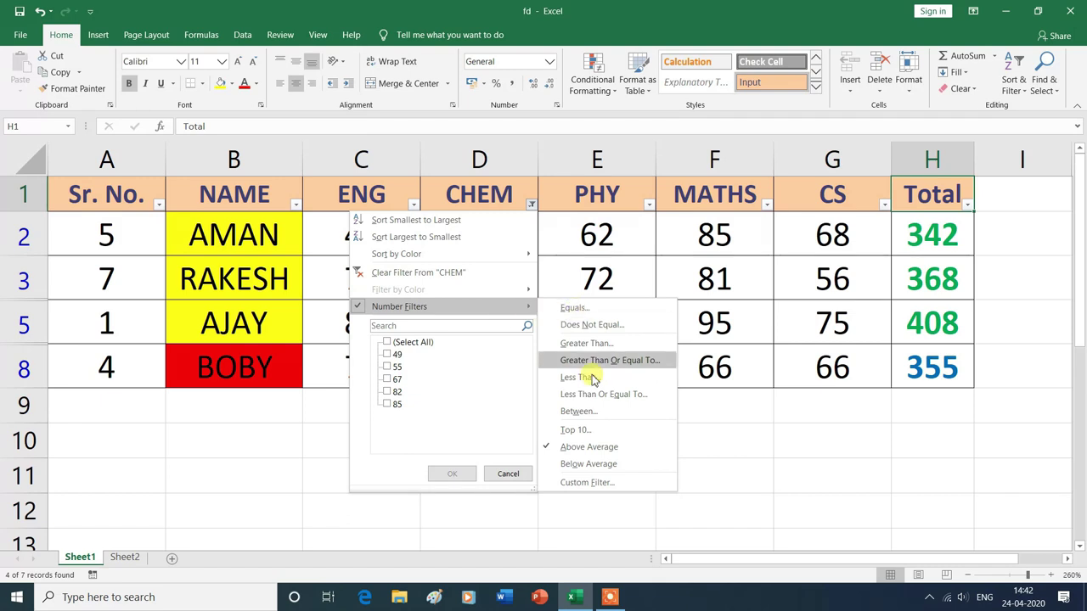
click(592, 465)
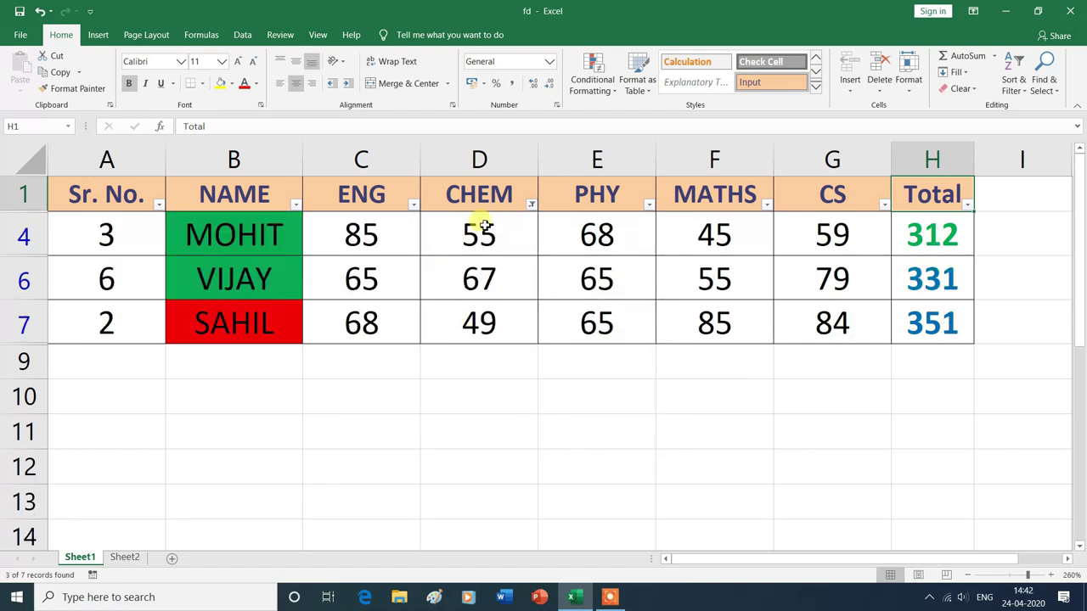
click(532, 206)
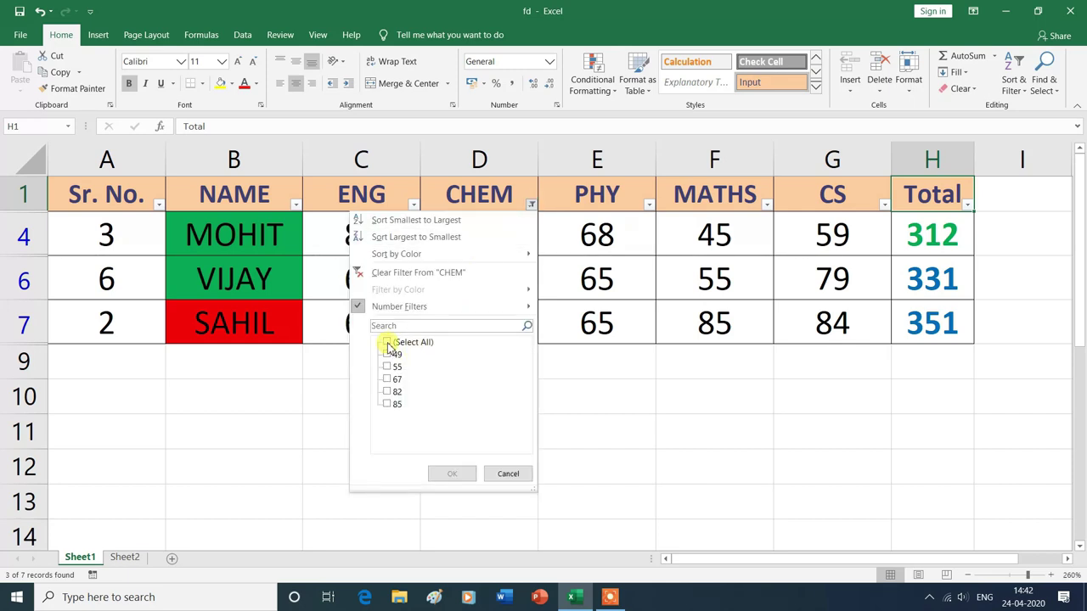
Clear the CHEM filter by reselecting all values, restoring all seven rows.
click(387, 342)
click(453, 474)
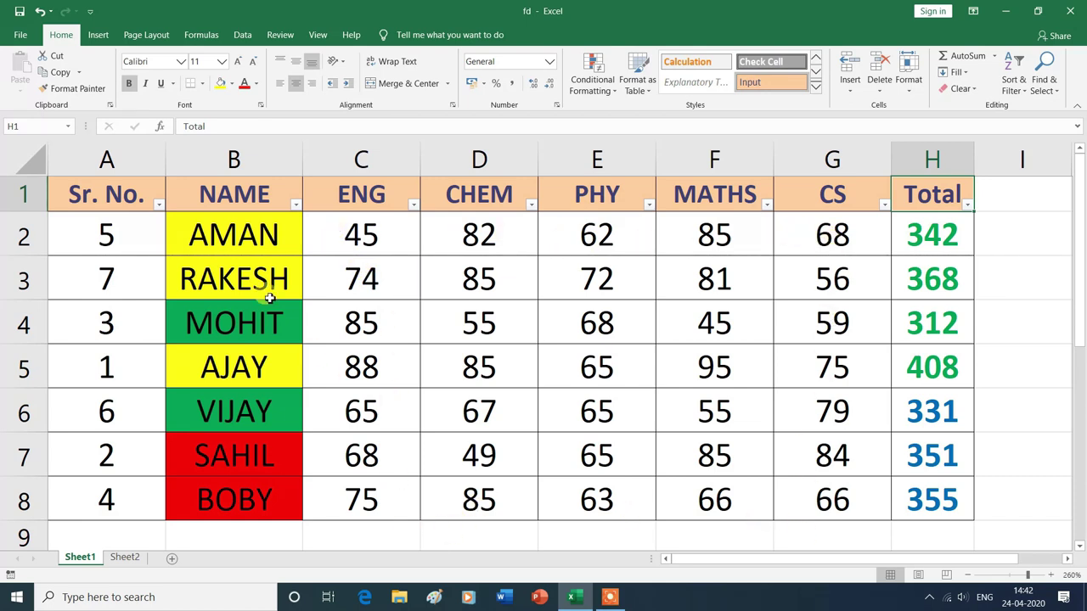
click(296, 205)
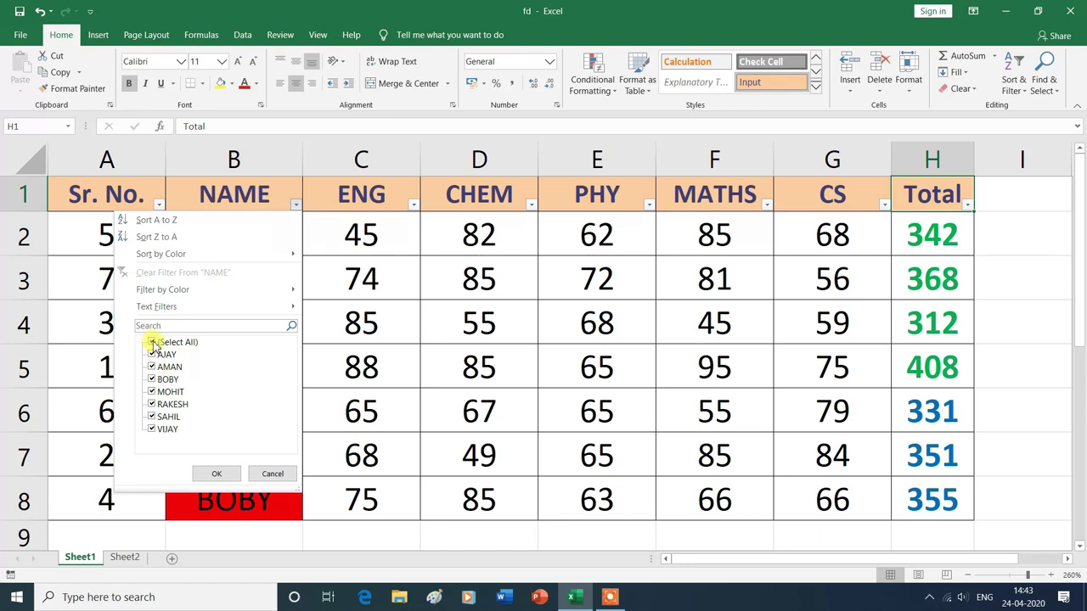
Limit the NAME filter to AJAY, MOHIT, SAHIL and VIJAY only.
click(152, 342)
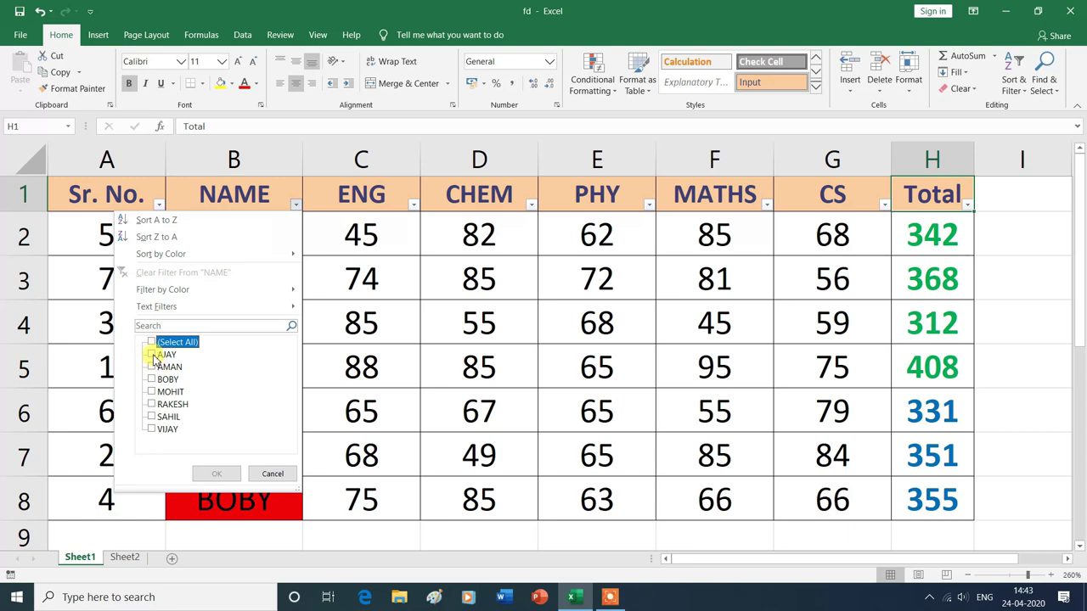
click(153, 355)
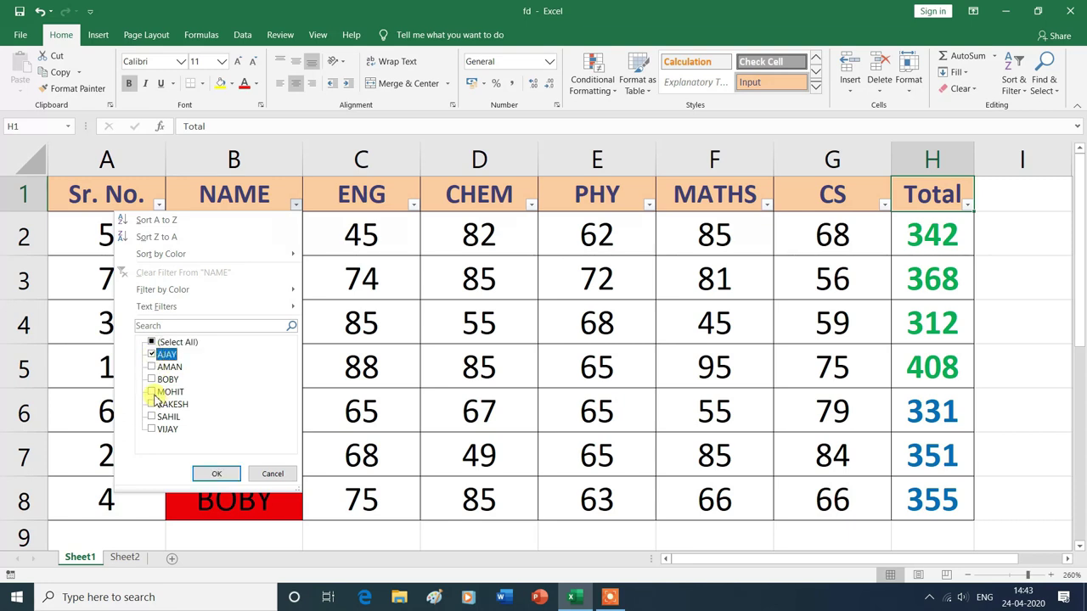
click(152, 393)
click(152, 417)
click(152, 430)
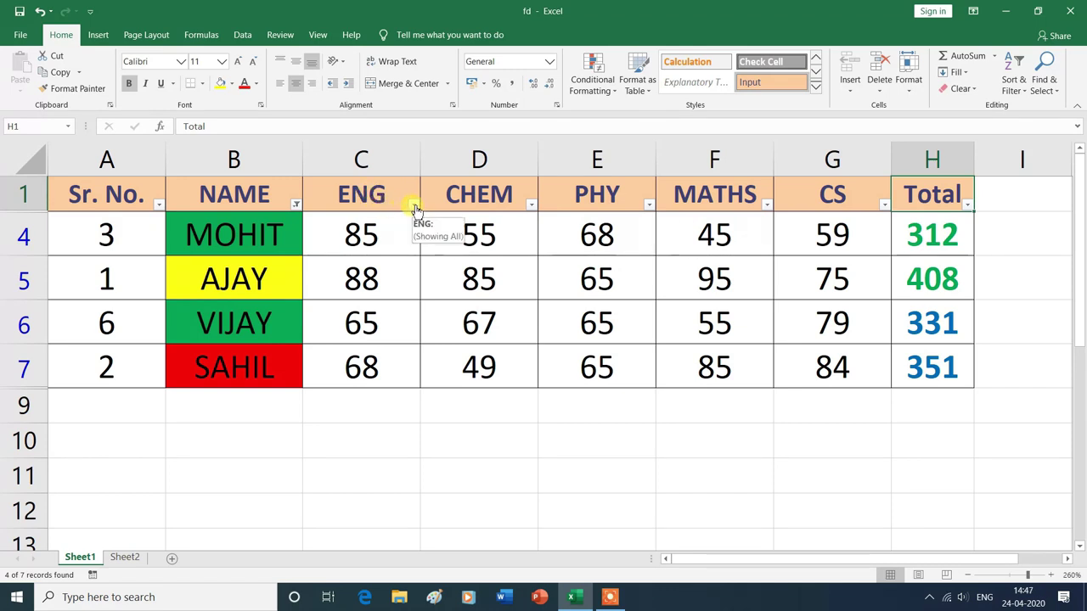
Filter the ENG column to only the marks 65 and 85.
click(414, 206)
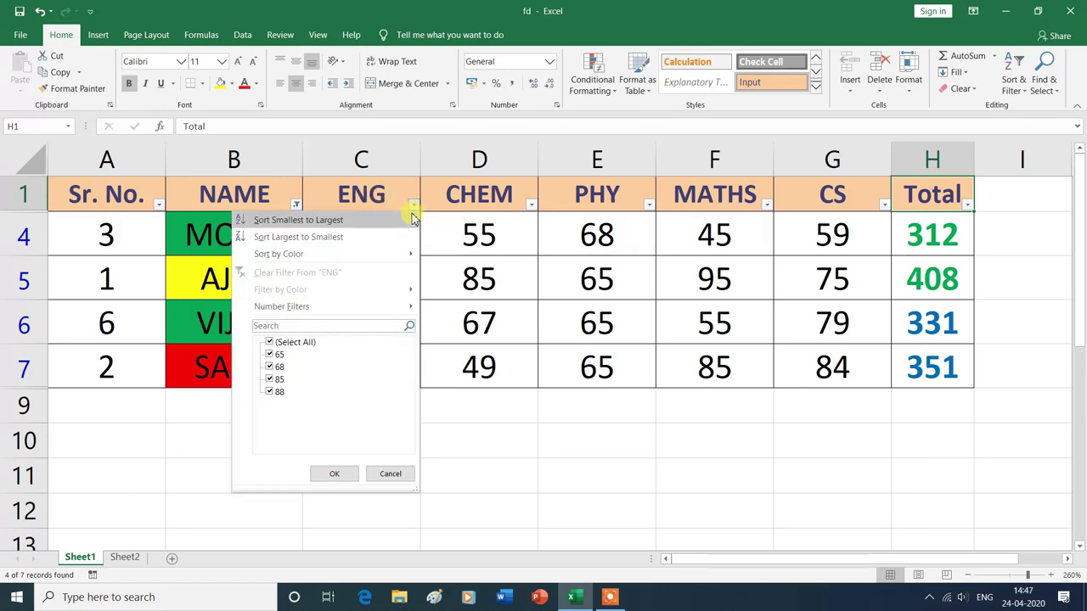
click(270, 343)
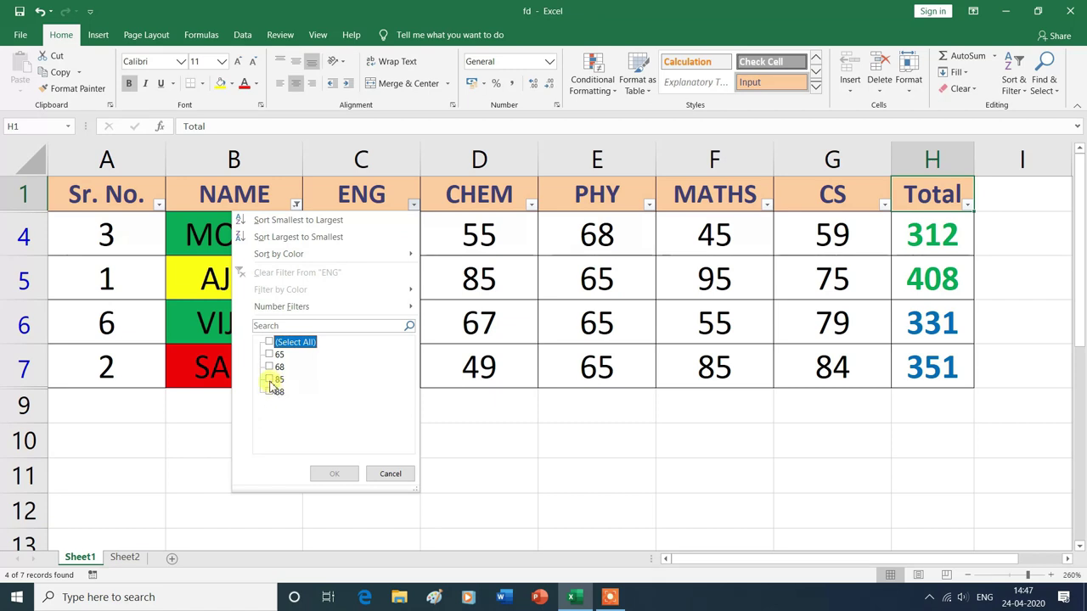
click(271, 380)
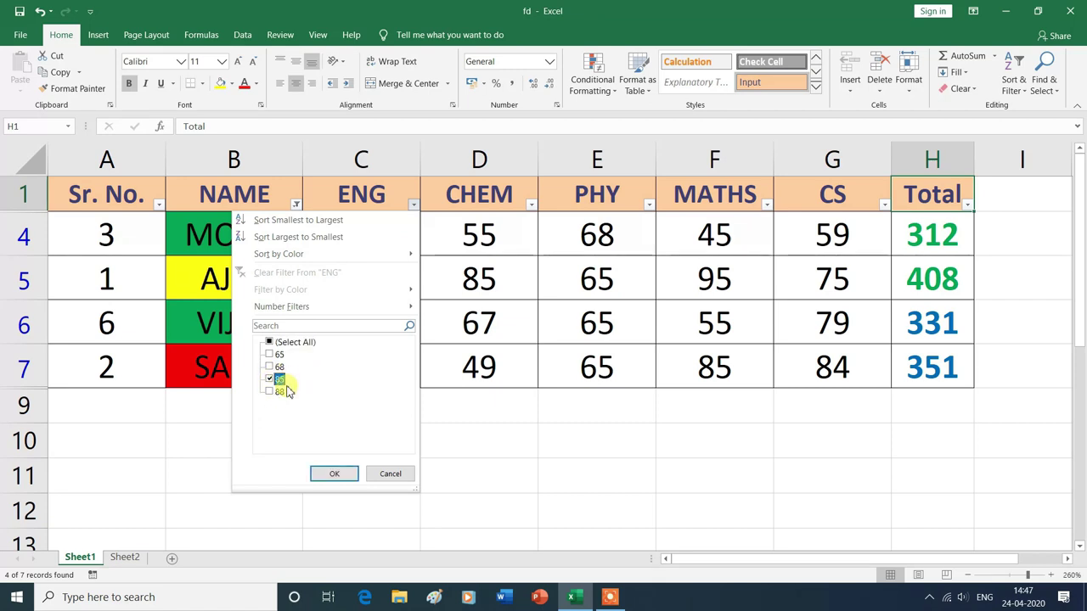
click(270, 354)
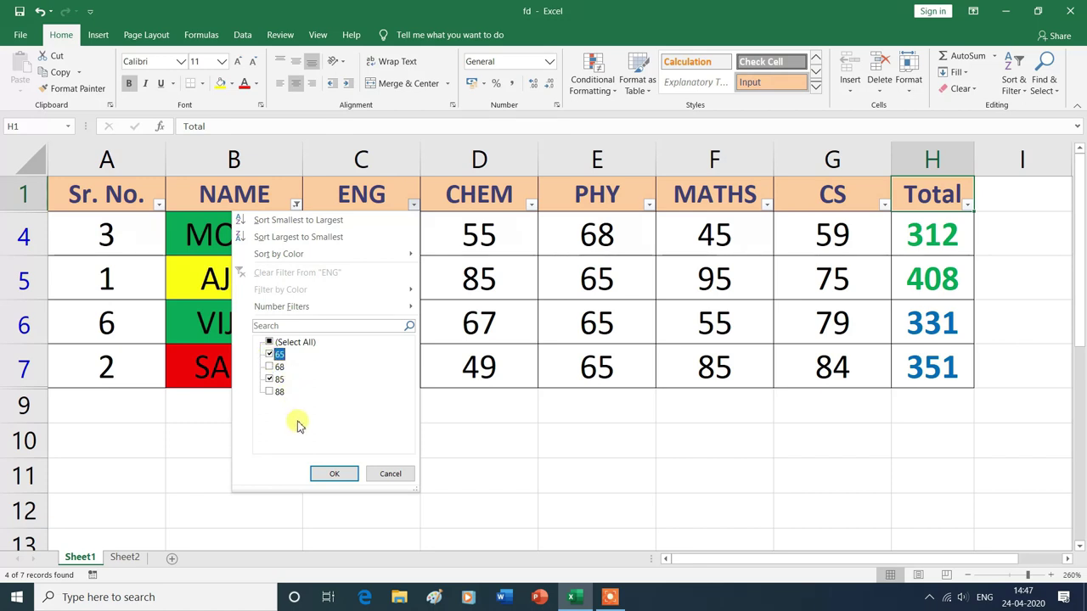
click(335, 475)
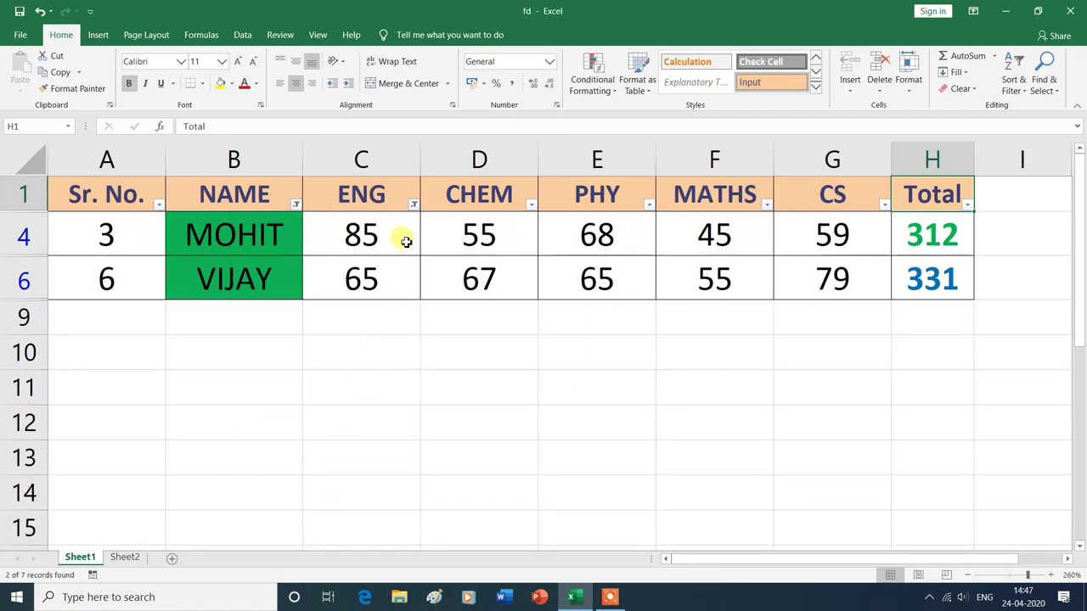